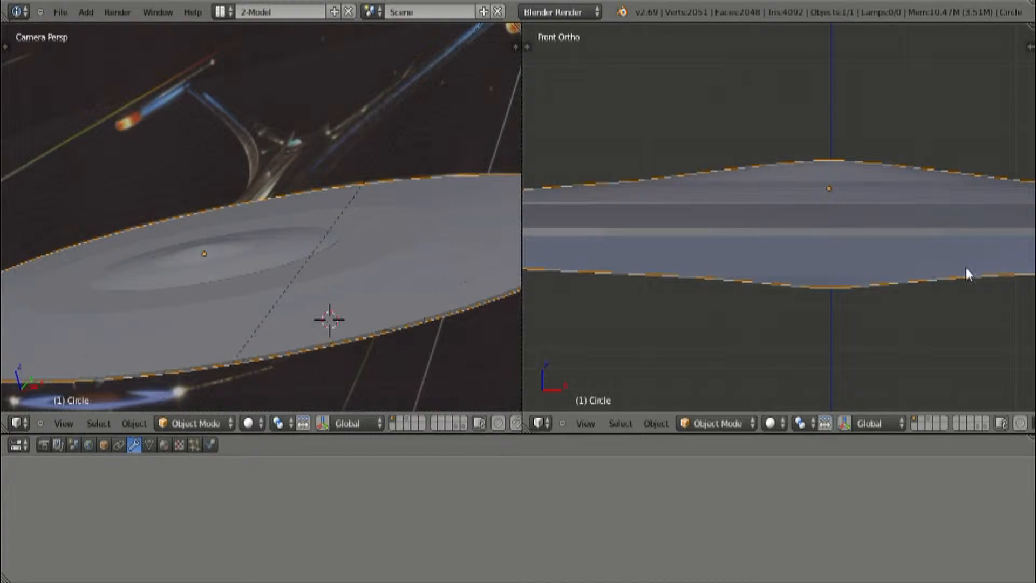
Render the saucer from the camera to check its surface shading, and return to the modelling viewports.
middle_click_drag(971, 277, 694, 255, "shift")
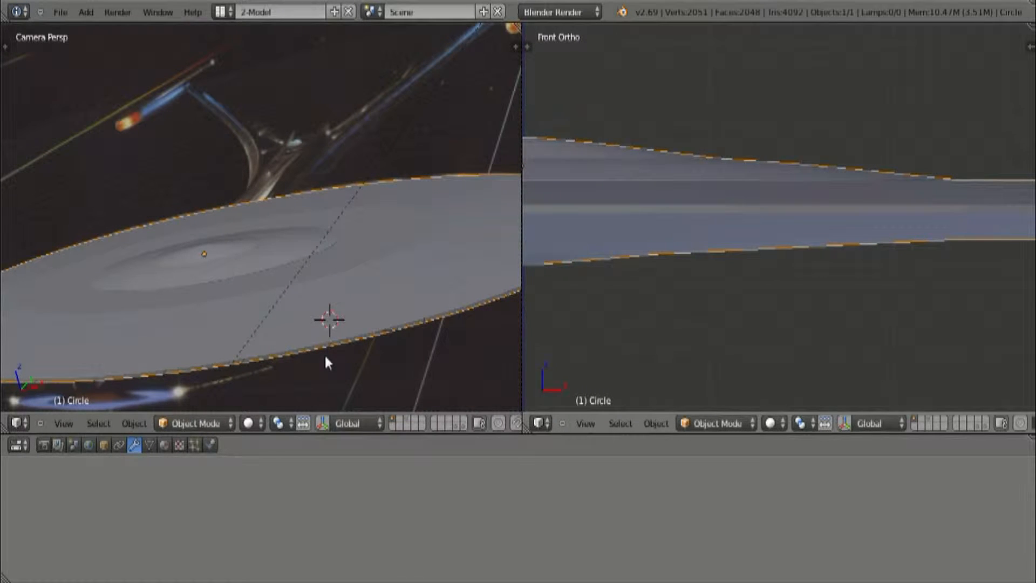
key("F12")
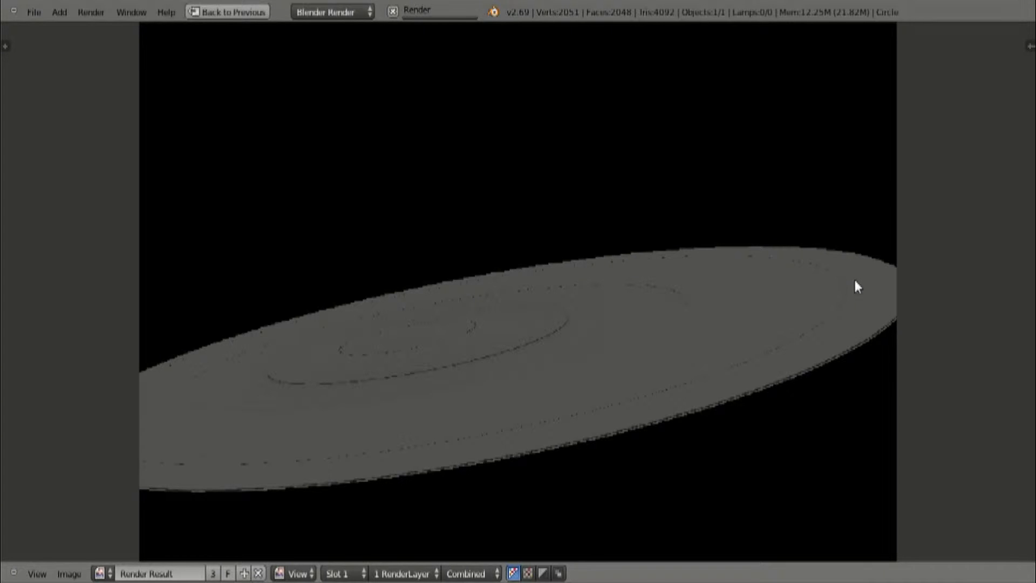
key("Escape")
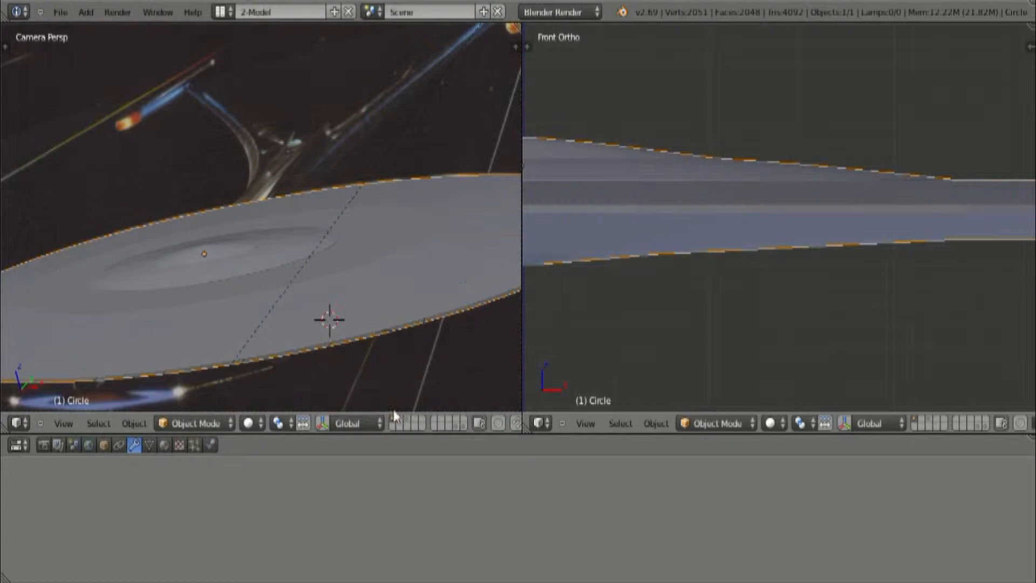
Switch to the empty second layer and examine the reference image's saucer from the central hub out to the rim.
key("Delete")
scroll(348, 301, "up", 2)
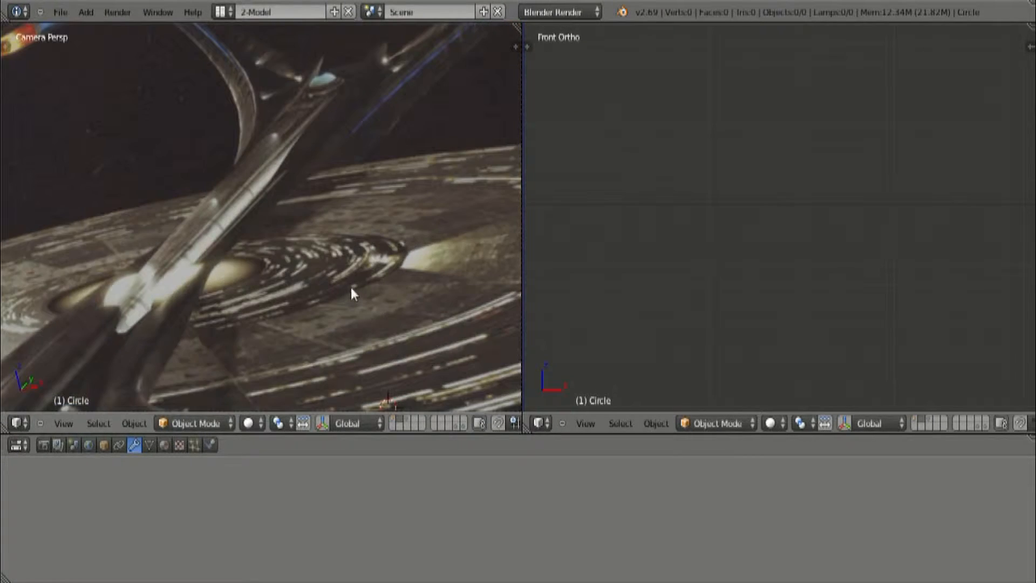
middle_click_drag(403, 326, 280, 231, "shift")
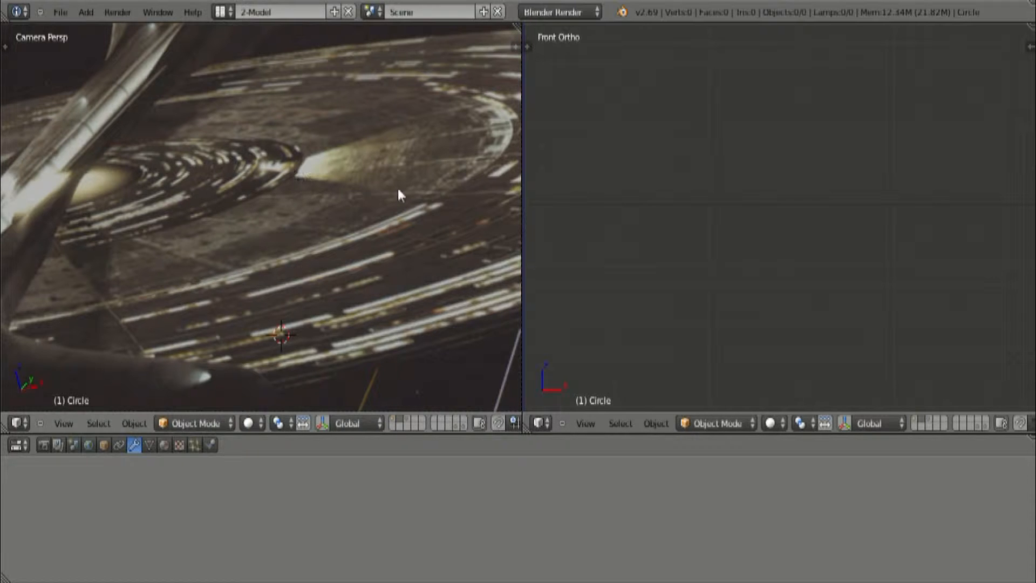
middle_click_drag(480, 262, 289, 161)
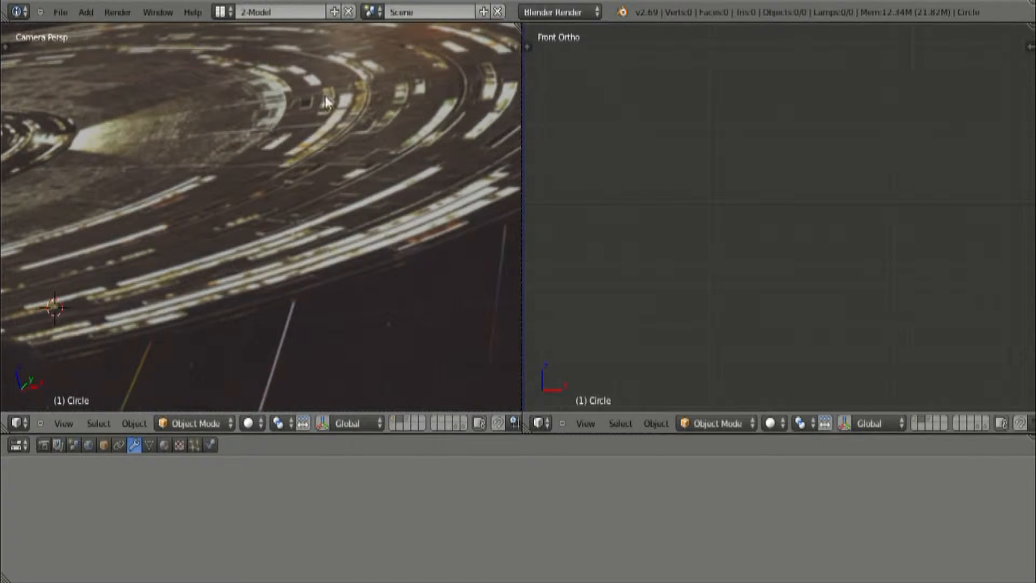
middle_click_drag(435, 218, 465, 234, "shift")
middle_click_drag(403, 216, 157, 234, "shift")
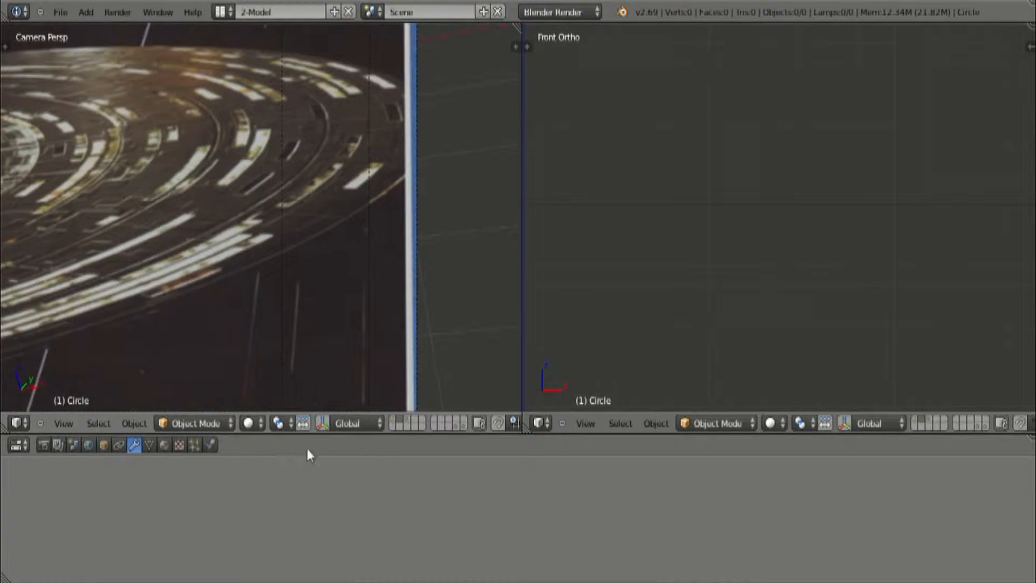
Show the first layer with the saucer again and examine its notched rim profile in the front and camera views.
left_click(390, 420)
scroll(755, 302, "down", 4)
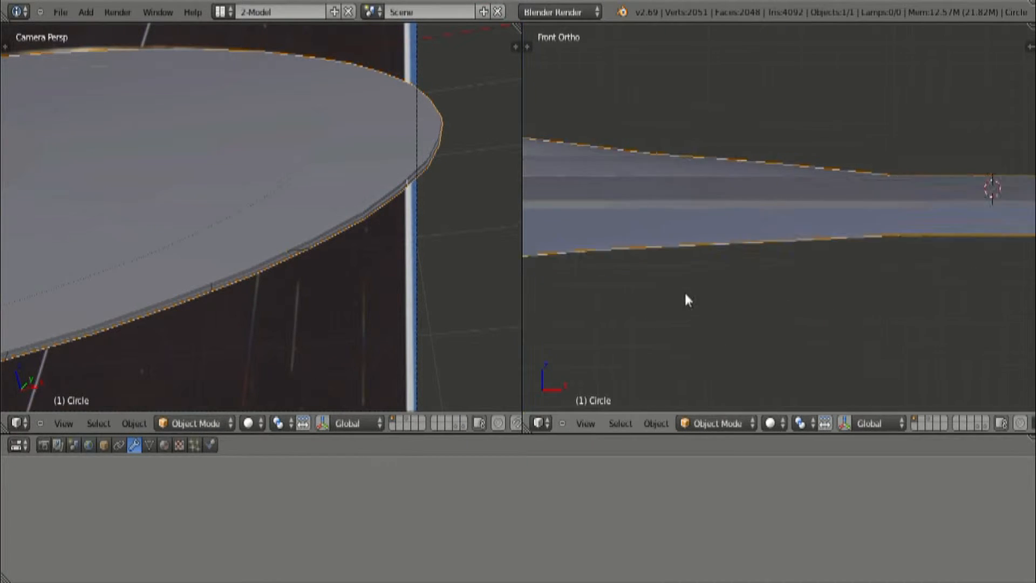
middle_click_drag(802, 269, 681, 281, "shift")
scroll(798, 246, "up", 4)
middle_click_drag(798, 246, 825, 275, "shift")
scroll(796, 204, "up", 1)
scroll(825, 275, "up", 1)
scroll(826, 276, "up", 5)
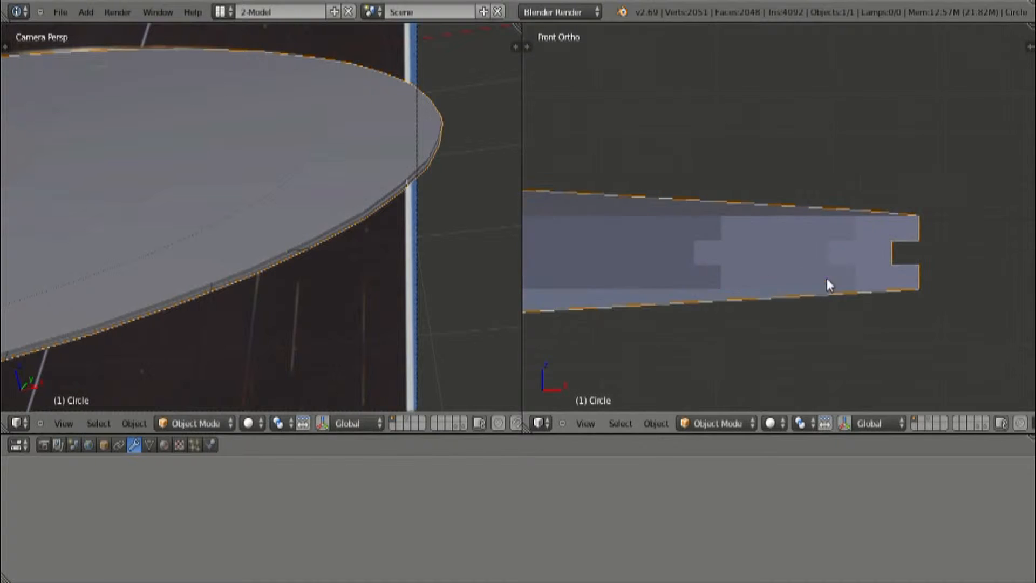
scroll(923, 267, "up", 2)
middle_click_drag(911, 266, 730, 232, "shift")
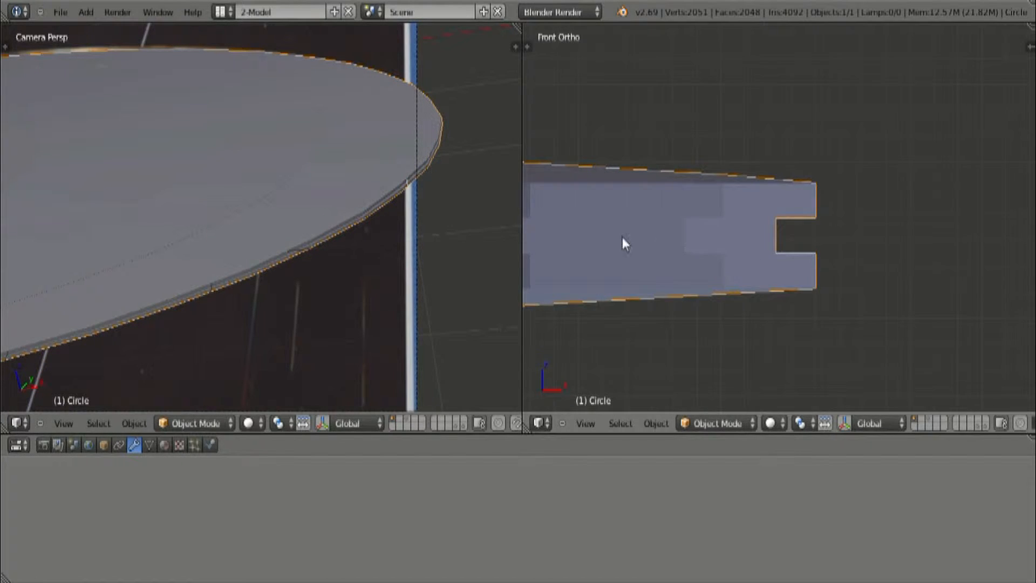
middle_click_drag(623, 238, 593, 232, "shift")
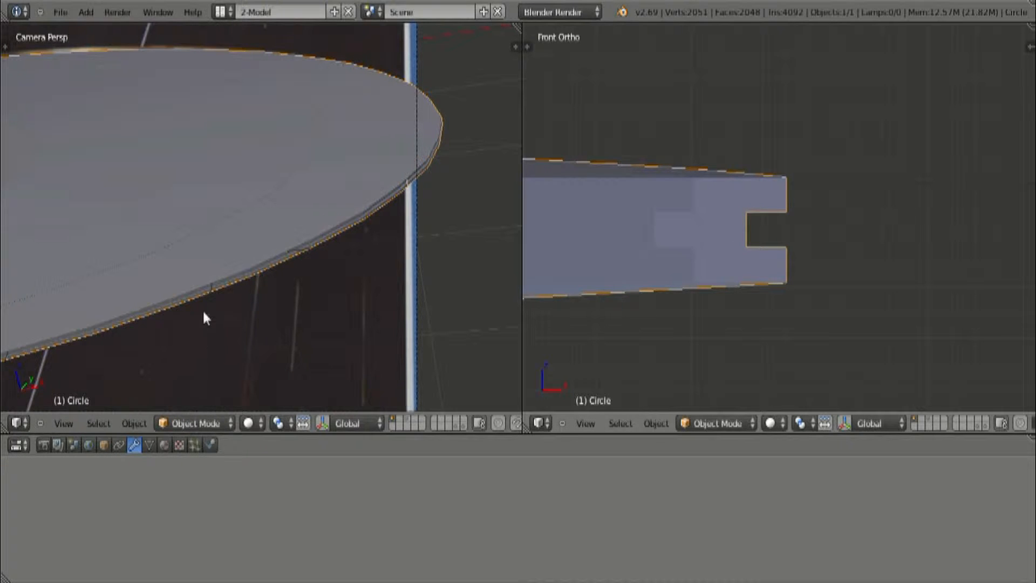
middle_click_drag(158, 302, 383, 204, "shift")
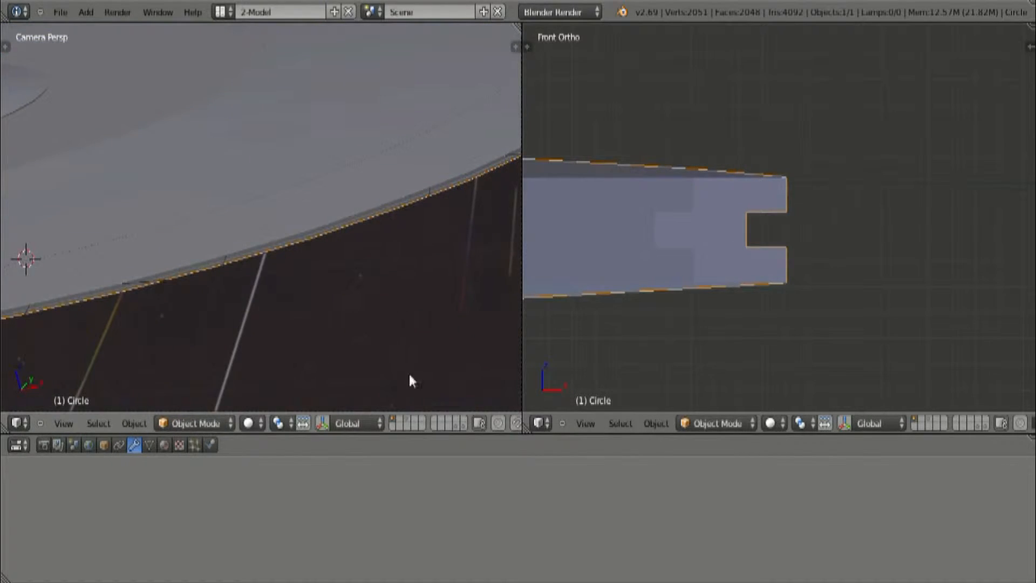
Switch back to the empty second layer and examine the window strips and panel lines on the reference saucer's outer rings.
left_click(397, 421)
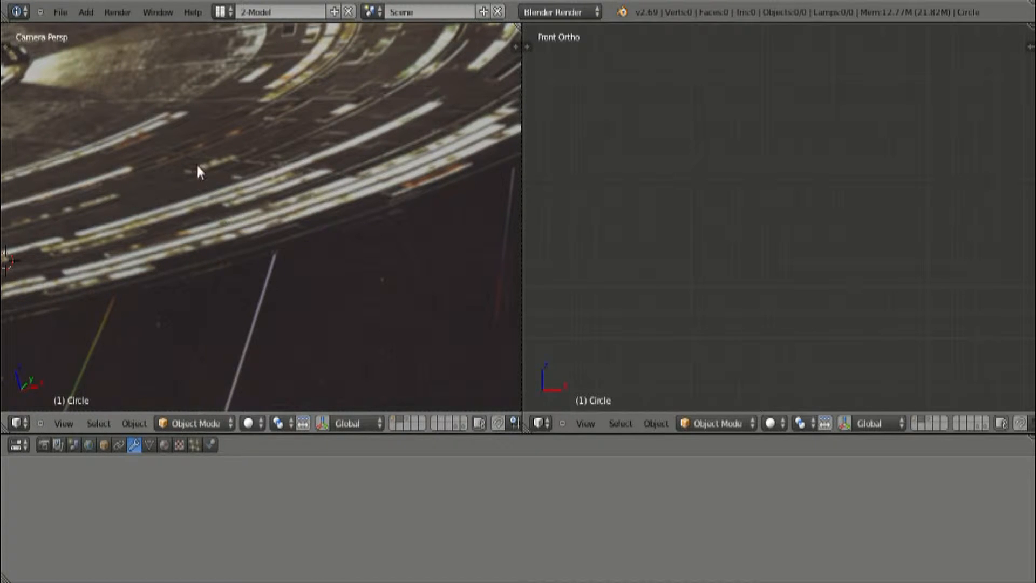
scroll(182, 144, "down", 5)
scroll(362, 177, "up", 1)
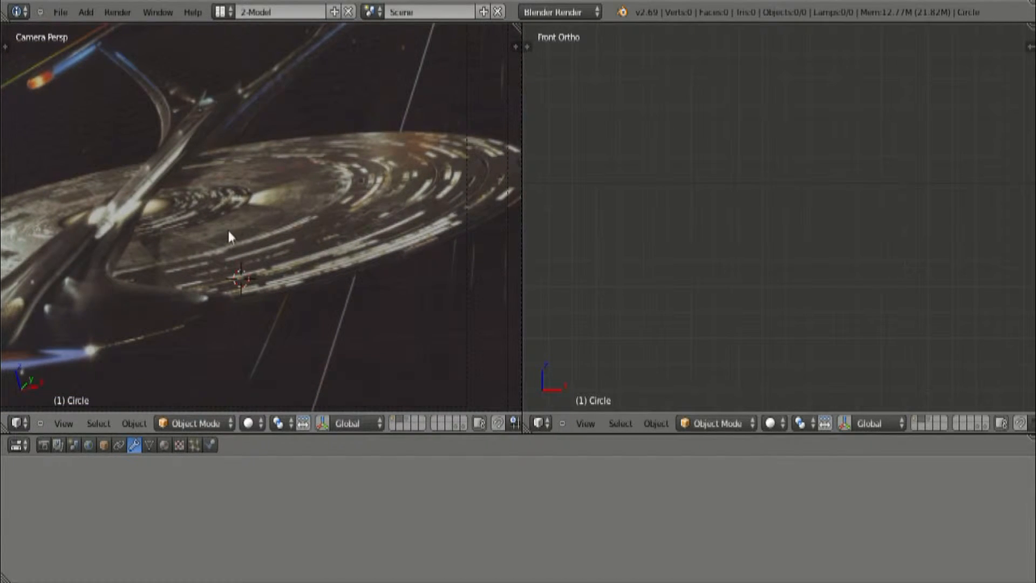
scroll(231, 231, "up", 5)
middle_click_drag(278, 313, 103, 270, "shift")
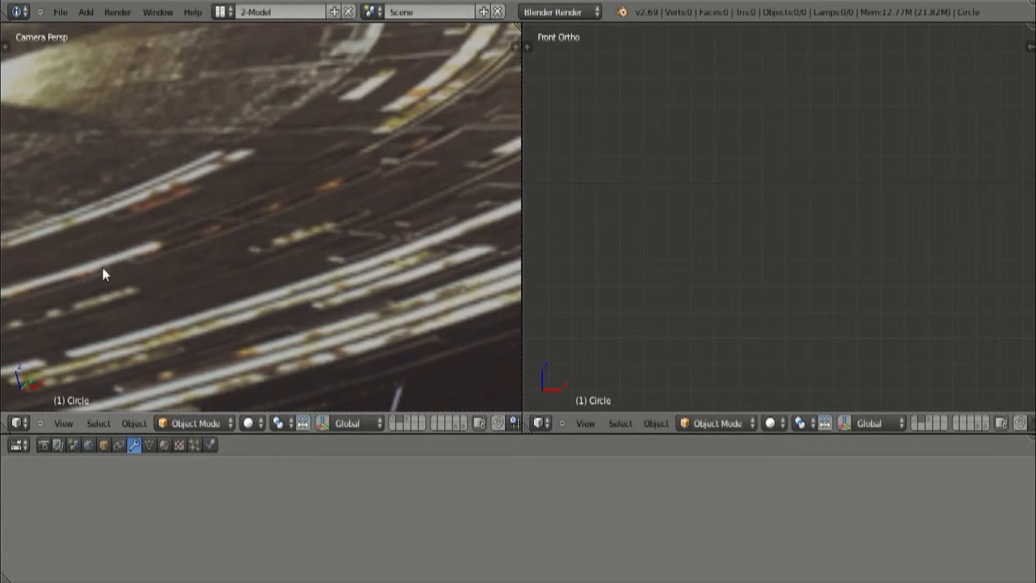
middle_click_drag(384, 261, 196, 238, "shift")
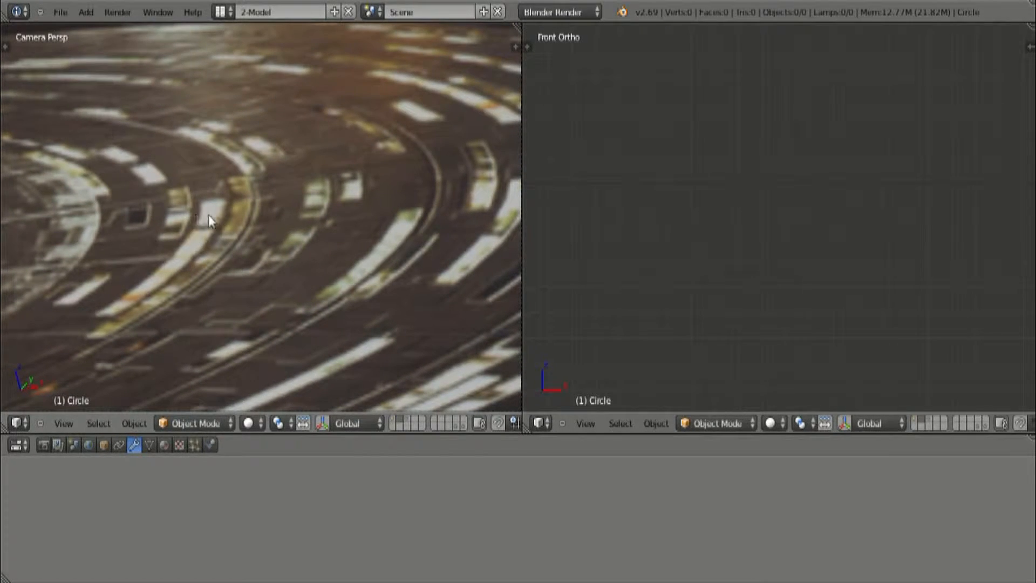
scroll(118, 249, "down", 4)
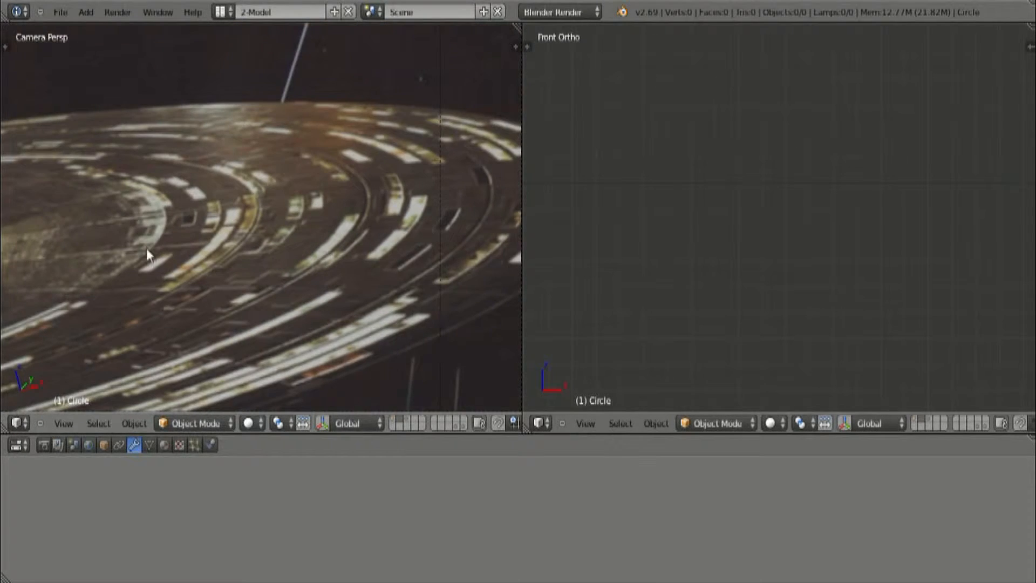
middle_click_drag(147, 248, 303, 230, "shift")
middle_click_drag(88, 244, 76, 191, "shift")
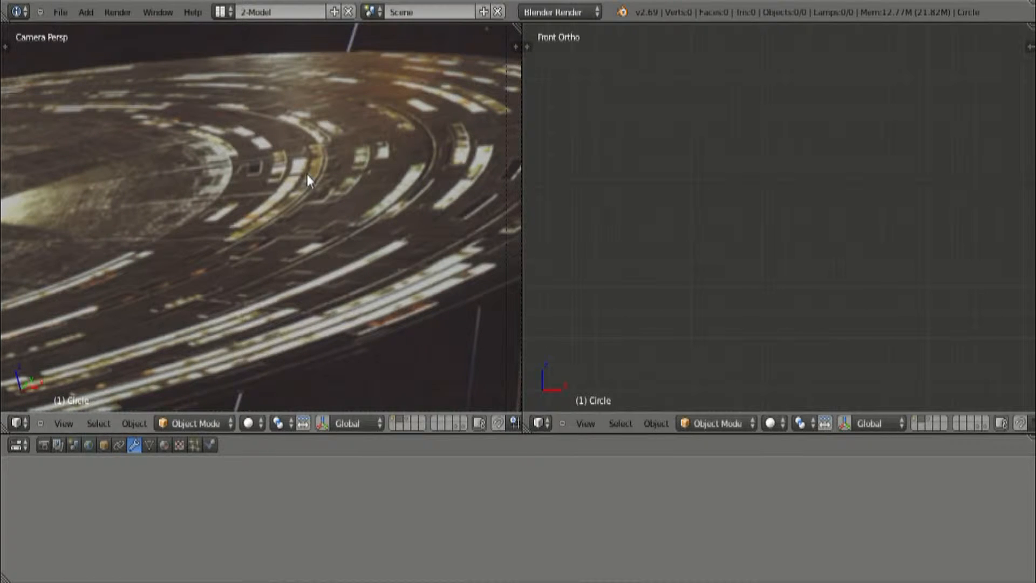
middle_click_drag(112, 251, 222, 248, "shift")
scroll(219, 242, "up", 3)
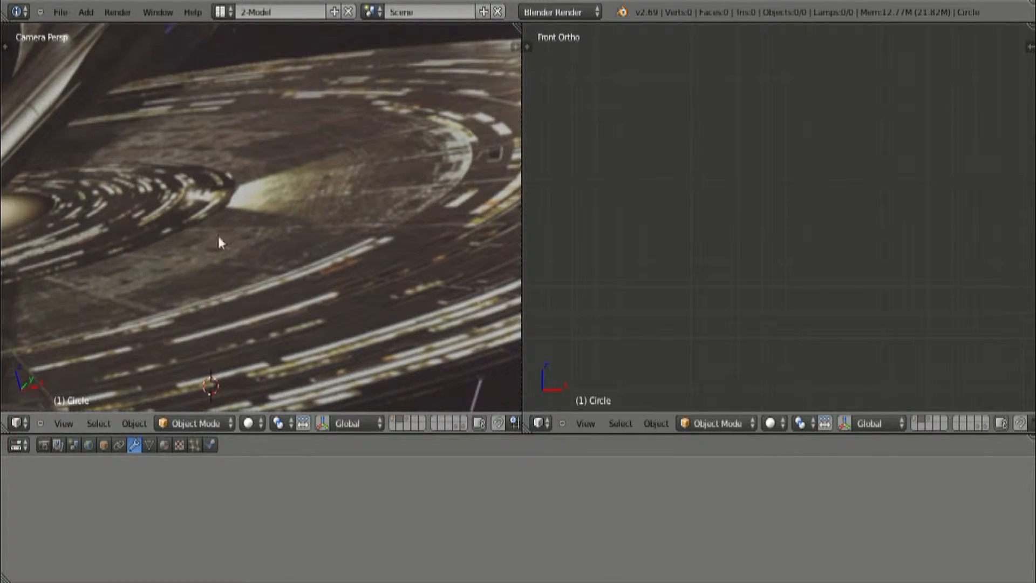
Examine the reference saucer's inner window ring, the illuminated hull patch beside it and the surrounding surface bands.
middle_click_drag(96, 222, 260, 220, "shift")
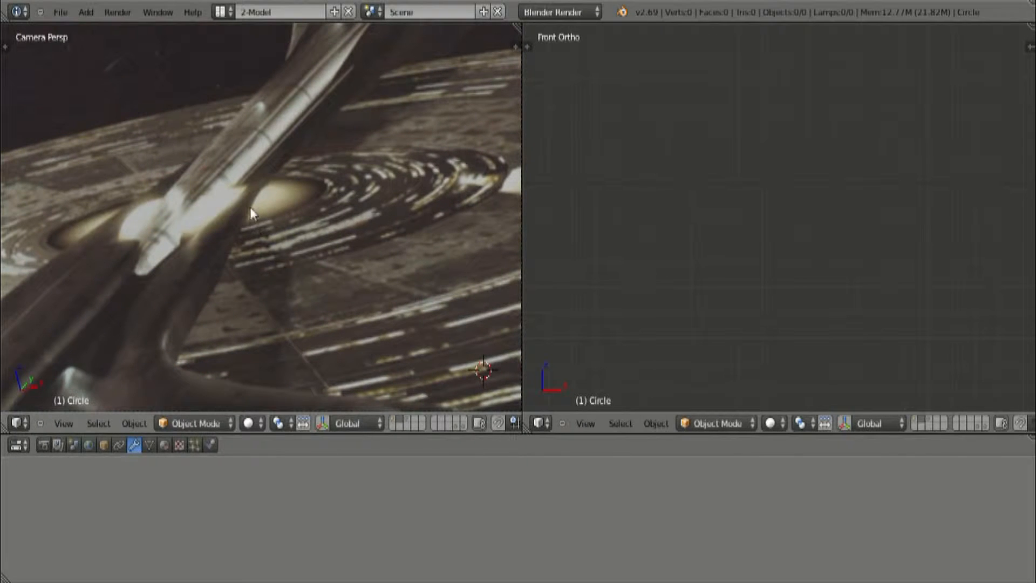
middle_click_drag(420, 262, 245, 284, "shift")
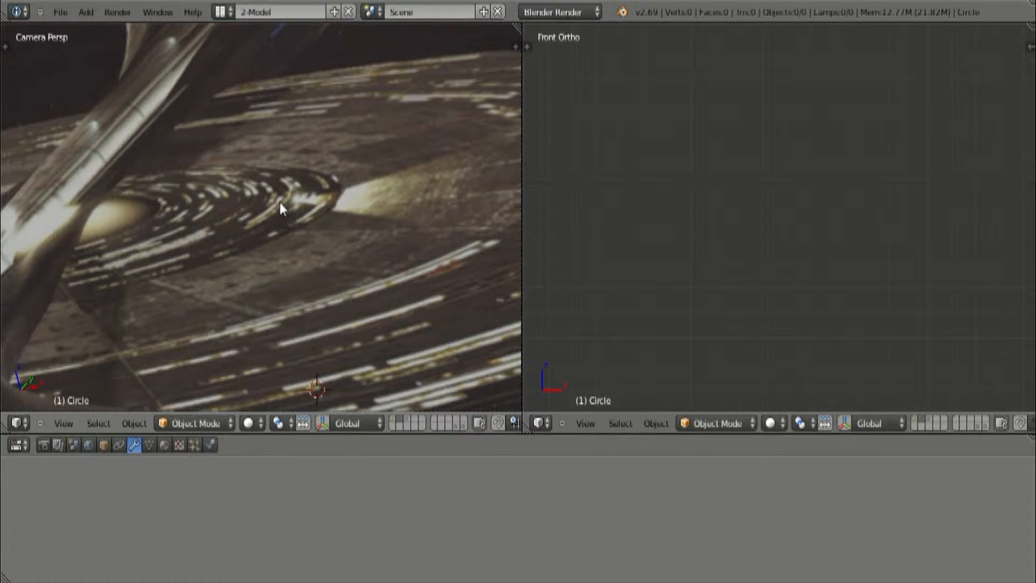
middle_click_drag(416, 273, 156, 243, "shift")
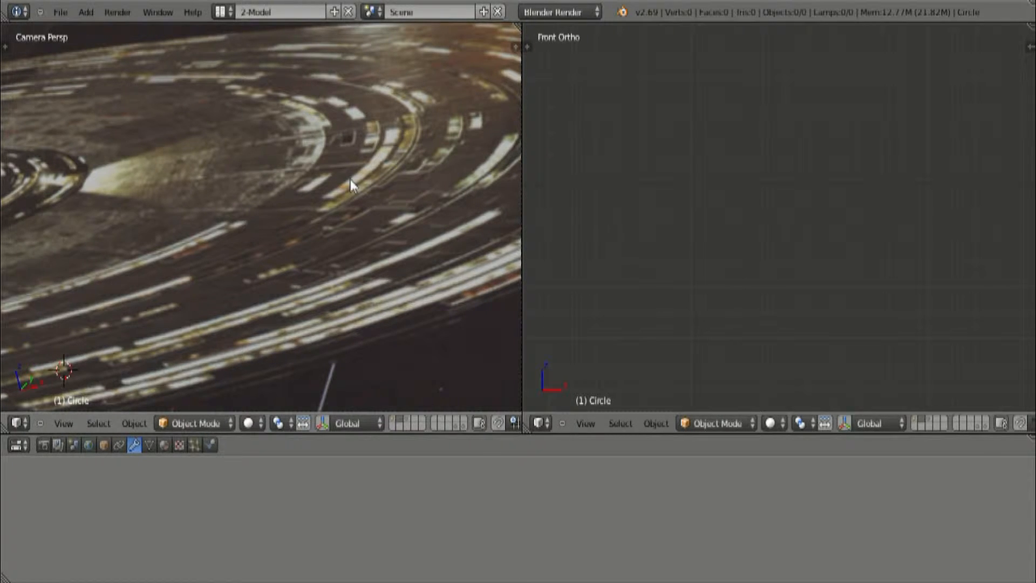
middle_click_drag(348, 183, 326, 179, "shift")
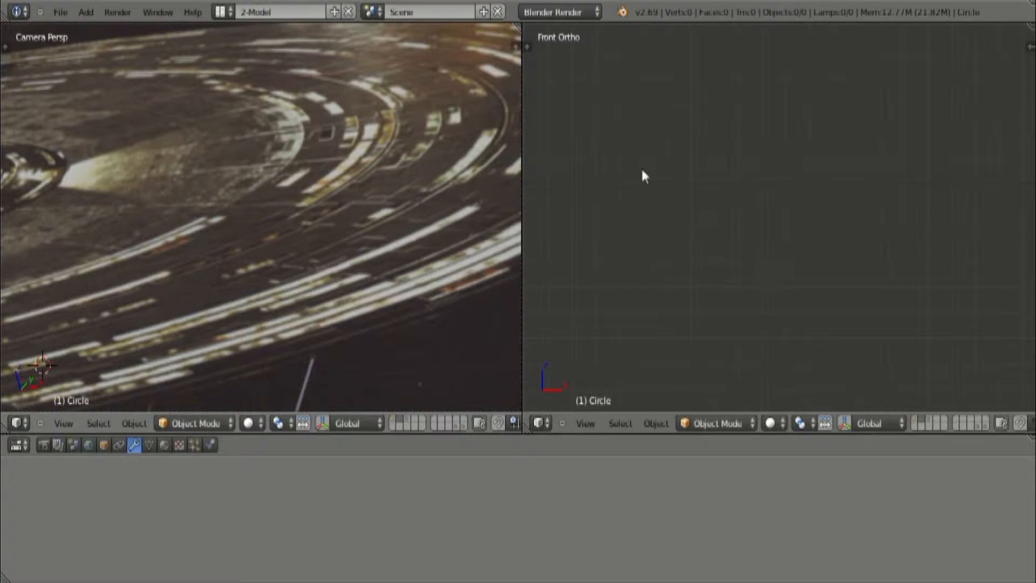
middle_click_drag(107, 142, 393, 229, "shift")
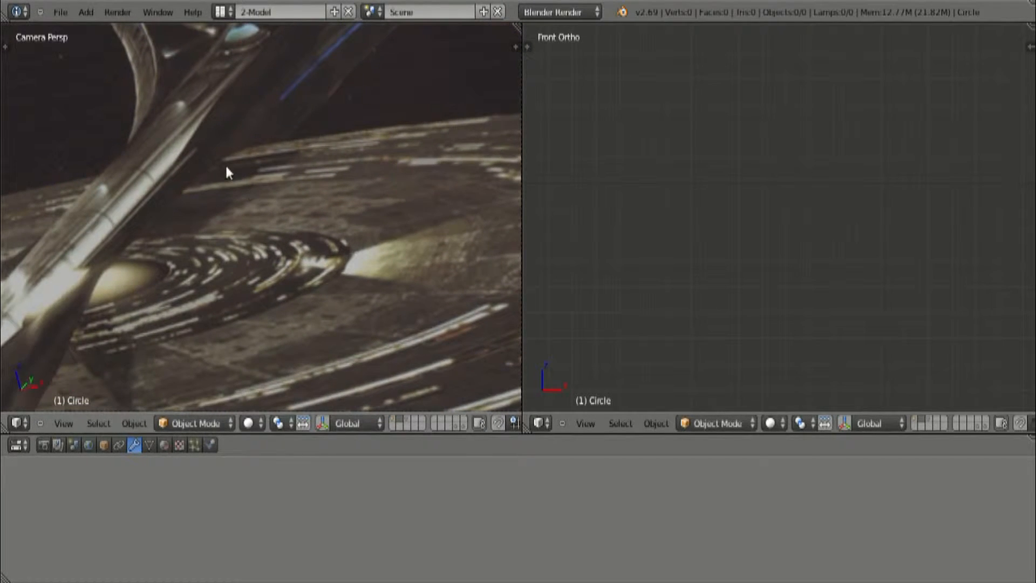
middle_click_drag(226, 166, 258, 191, "shift")
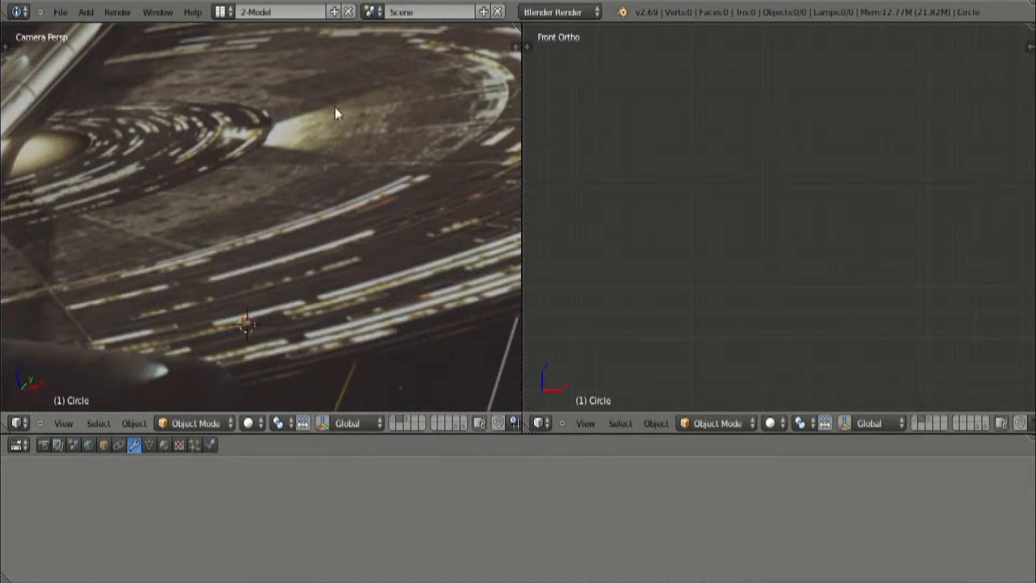
middle_click_drag(367, 130, 269, 148, "shift")
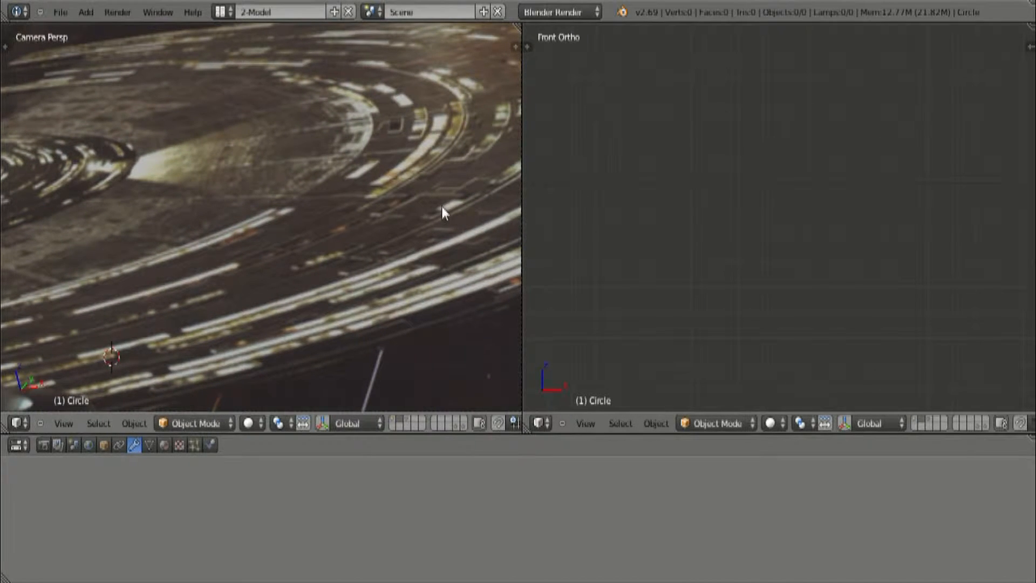
middle_click_drag(441, 206, 273, 225, "shift")
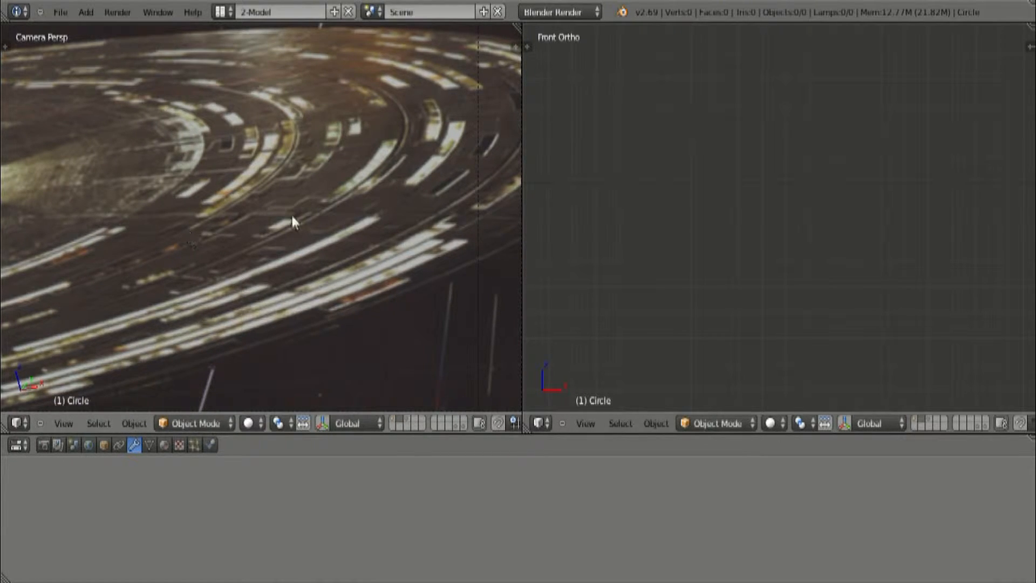
middle_click_drag(307, 231, 421, 241, "shift")
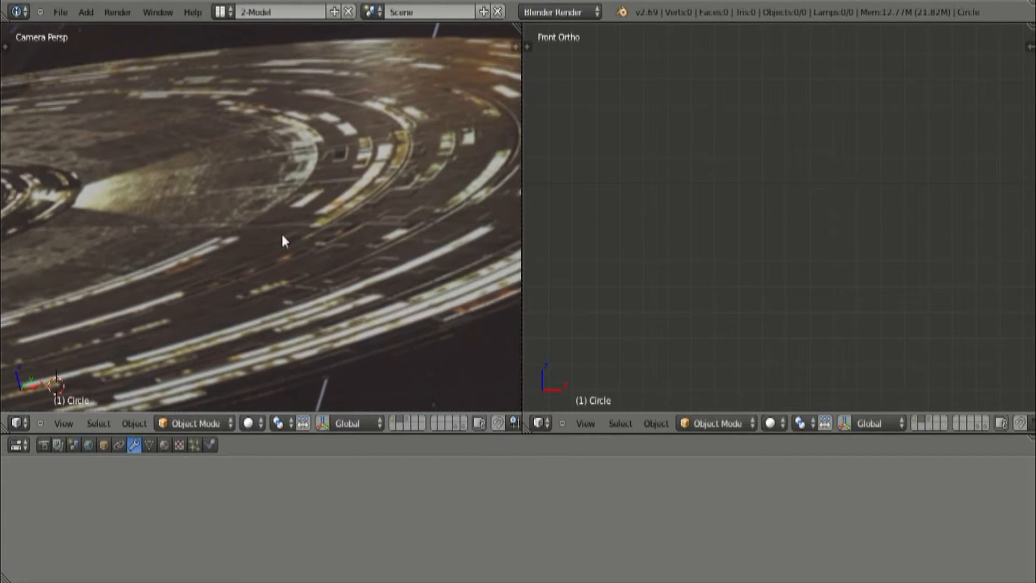
Compare the window rows around the reference saucer's central dome with those running towards its far edge.
scroll(183, 254, "down", 4)
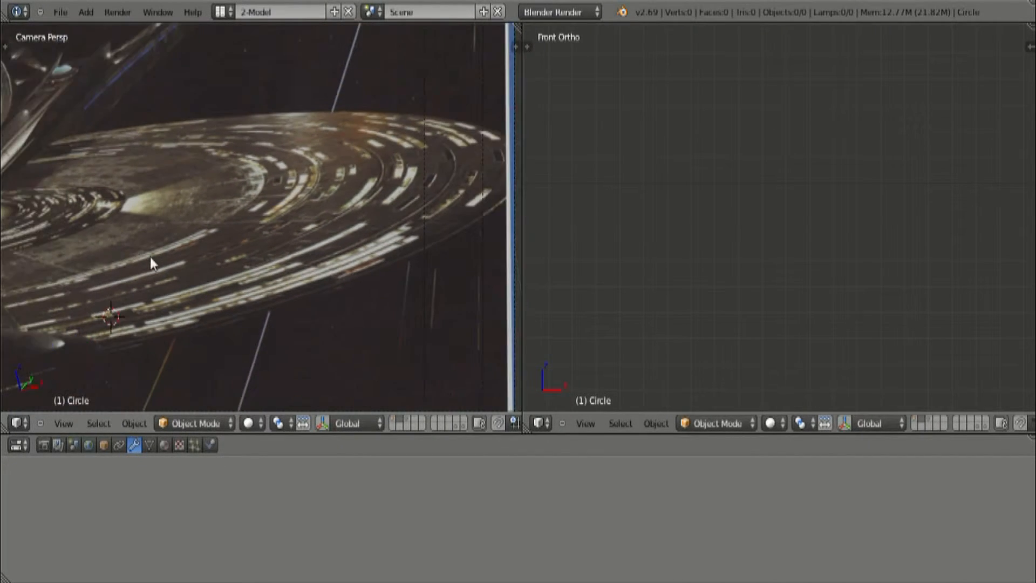
middle_click_drag(115, 251, 280, 248, "shift")
scroll(282, 246, "up", 6)
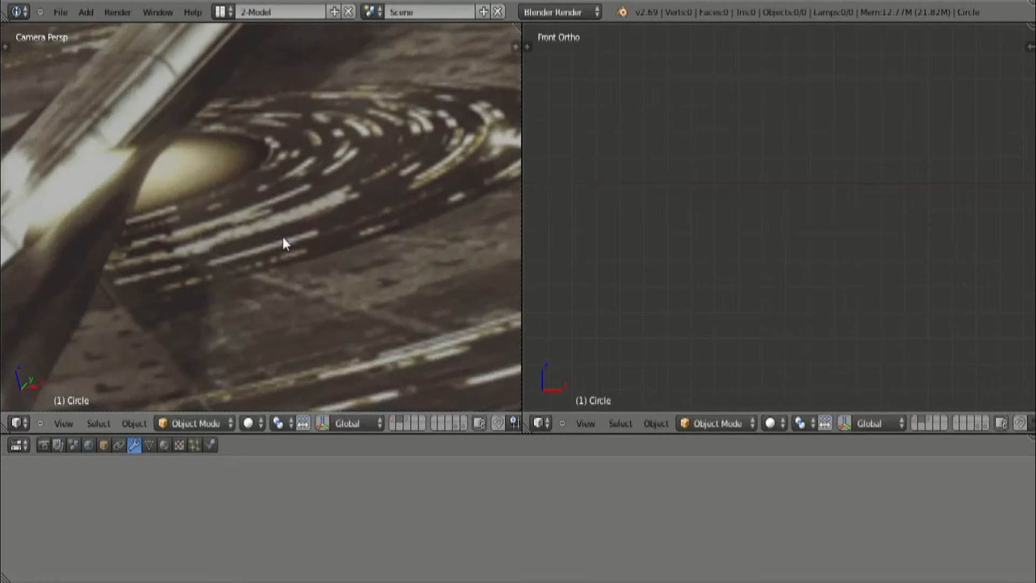
scroll(320, 233, "down", 2)
middle_click_drag(442, 228, 147, 208, "shift")
middle_click_drag(354, 197, 76, 196, "shift")
middle_click_drag(348, 163, 63, 164, "shift")
middle_click_drag(154, 149, 415, 222, "shift")
middle_click_drag(66, 251, 398, 195, "shift")
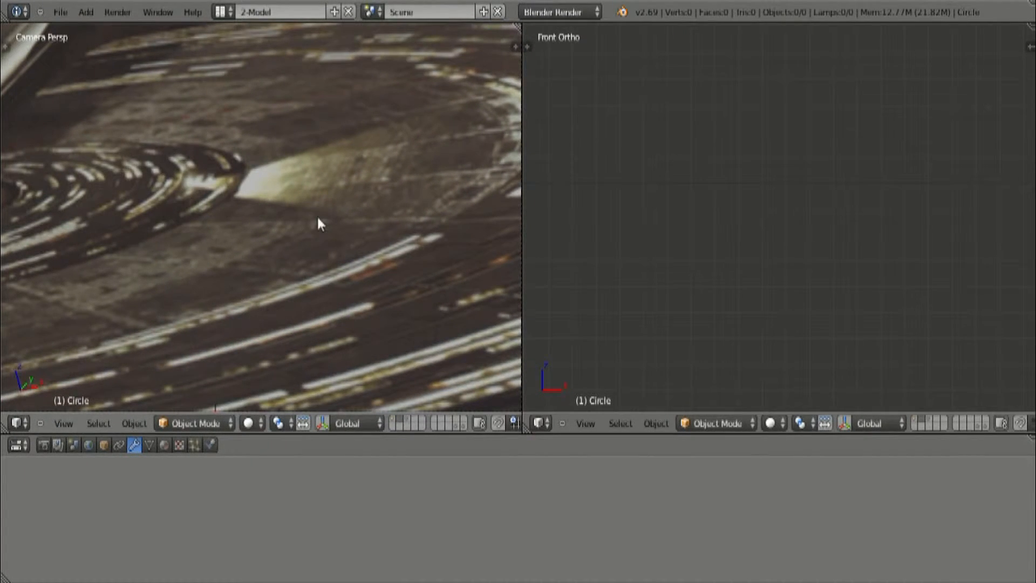
scroll(318, 217, "down", 1)
middle_click_drag(382, 247, 254, 231, "shift")
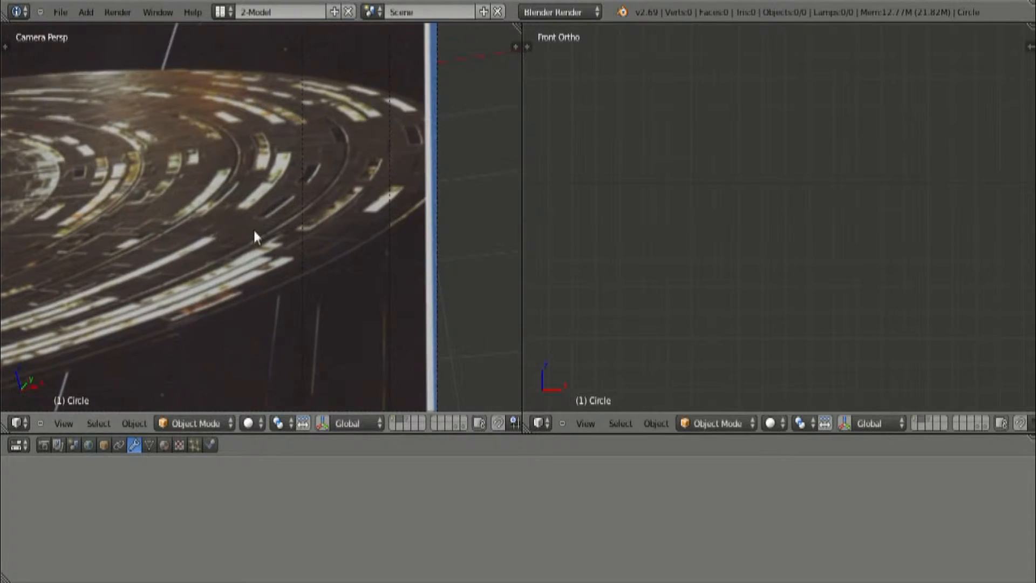
middle_click_drag(149, 247, 342, 251, "shift")
middle_click_drag(218, 250, 438, 246, "shift")
middle_click_drag(176, 262, 373, 242, "shift")
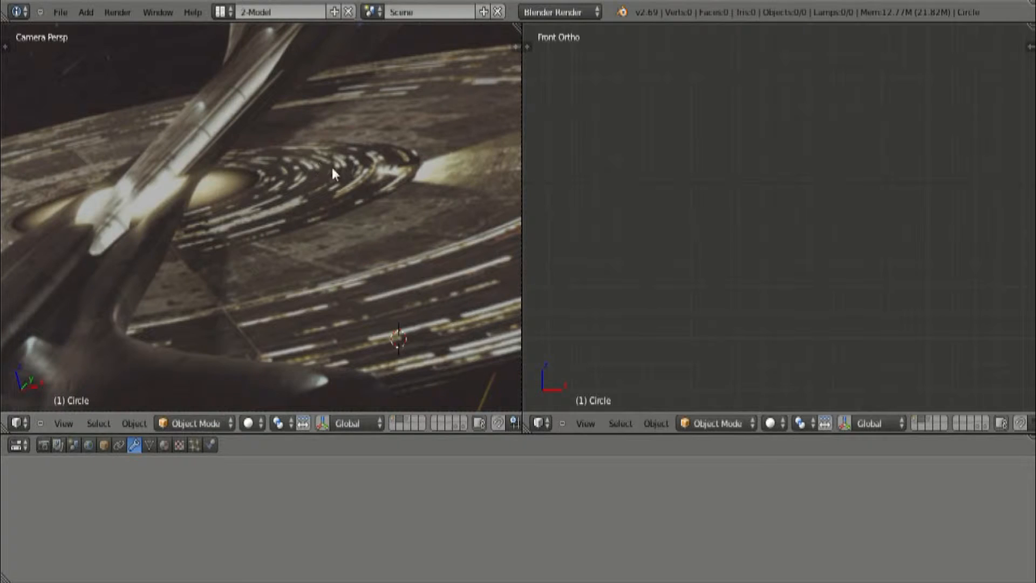
middle_click_drag(400, 212, 153, 263, "shift")
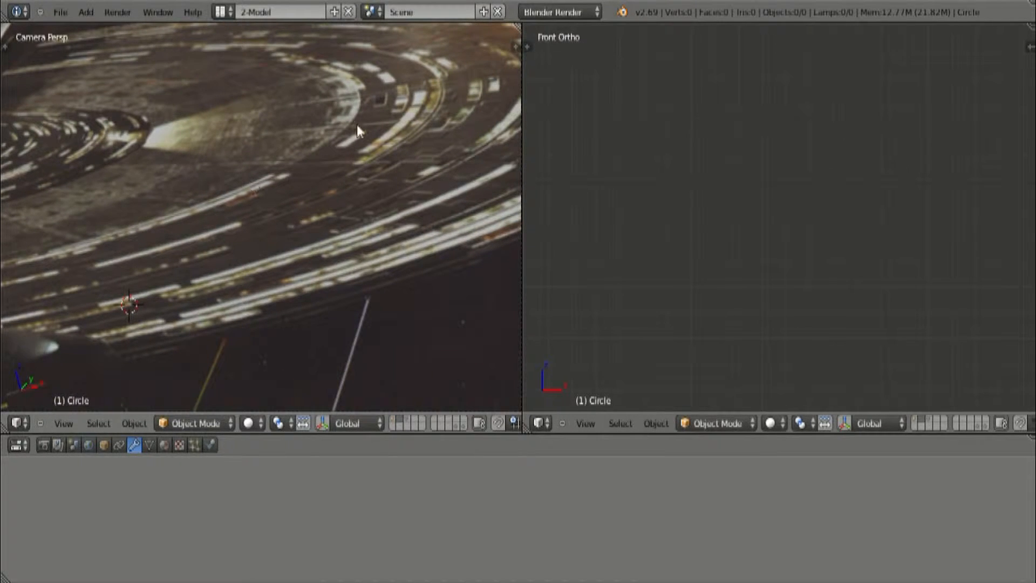
middle_click_drag(271, 154, 416, 181, "shift")
middle_click_drag(64, 210, 251, 210, "shift")
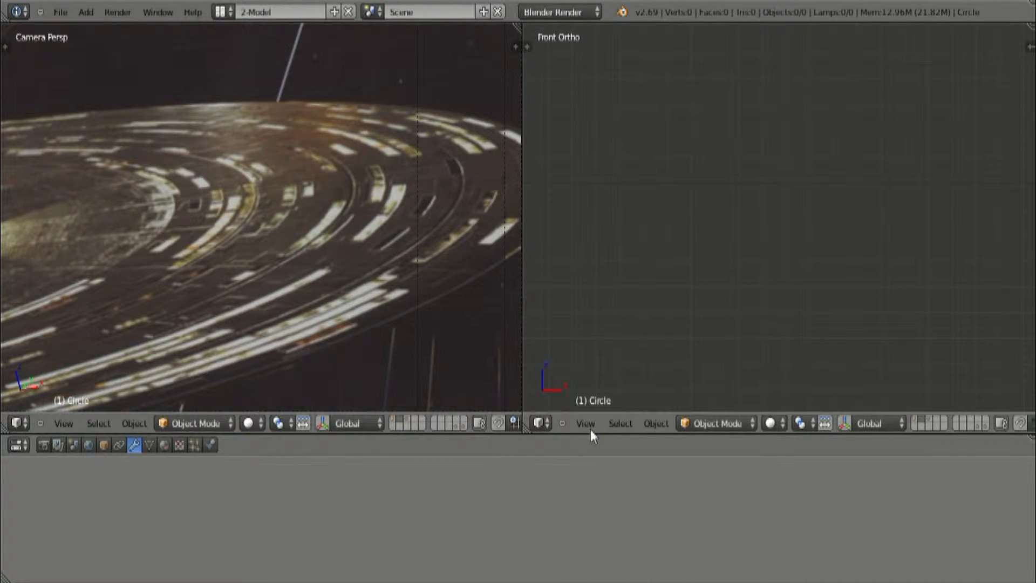
Show the saucer's layer again and open the disc in Edit Mode with its hidden geometry selectable in the camera view.
left_click(588, 425)
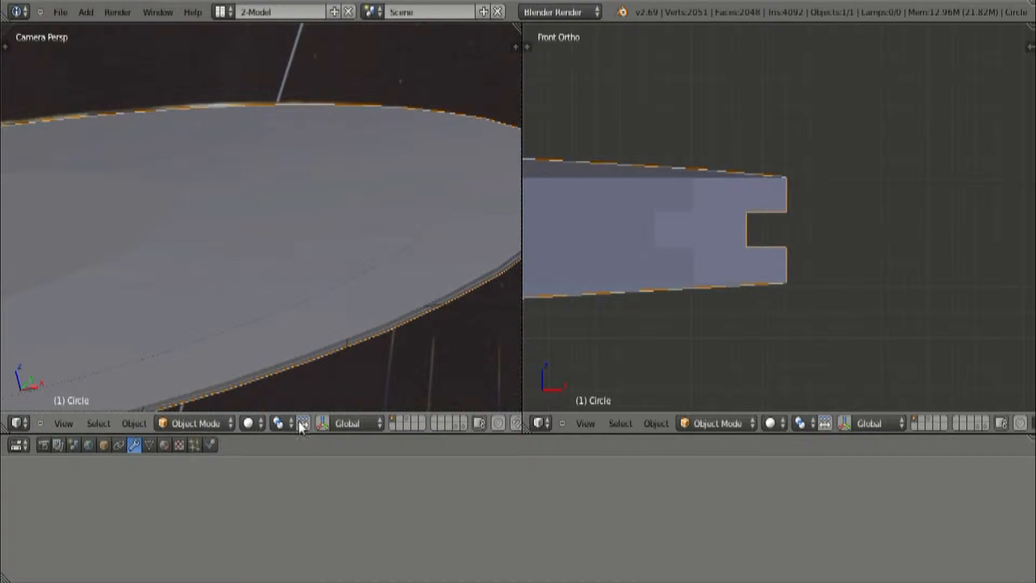
left_click(221, 424)
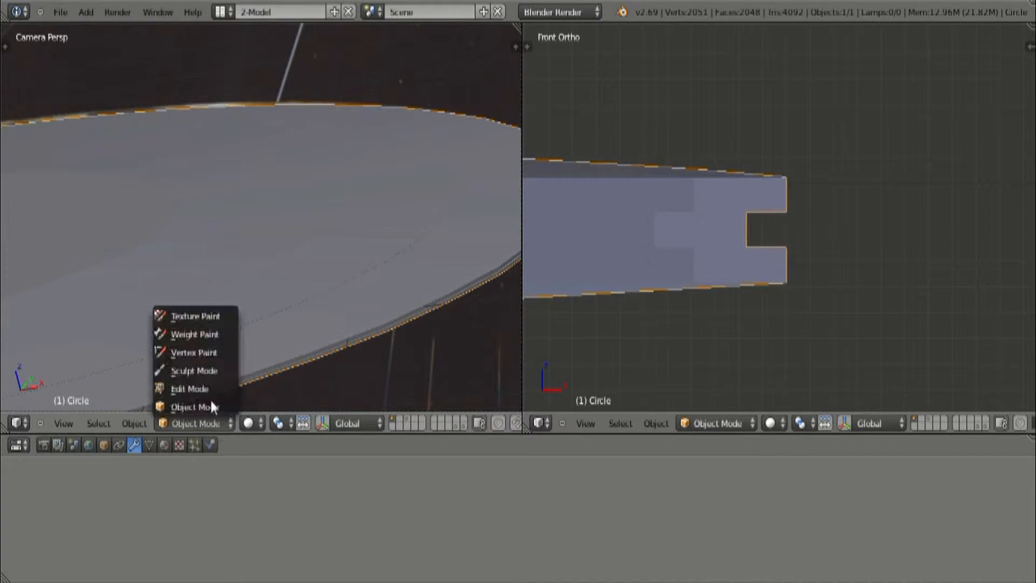
left_click(204, 386)
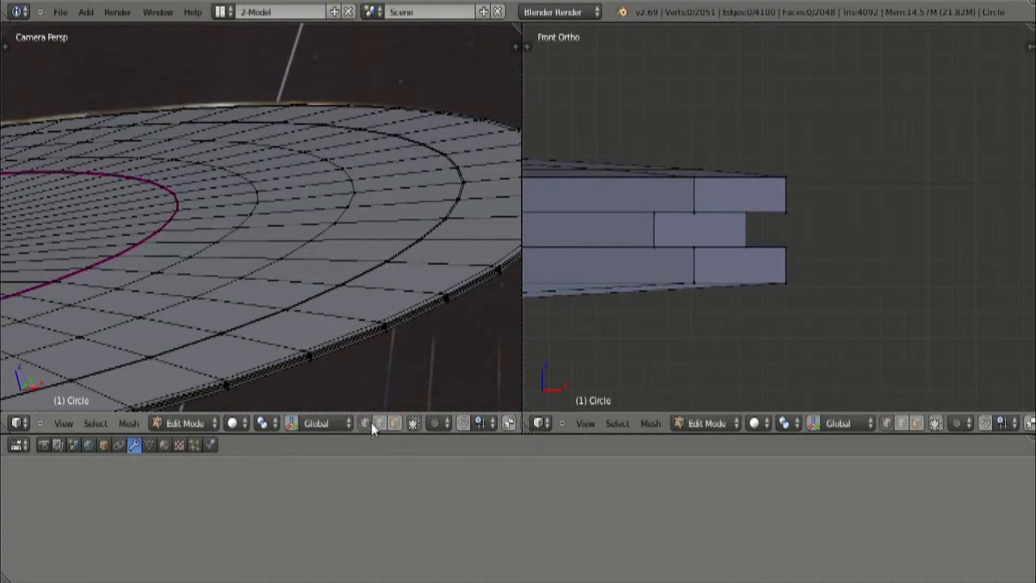
left_click(410, 422)
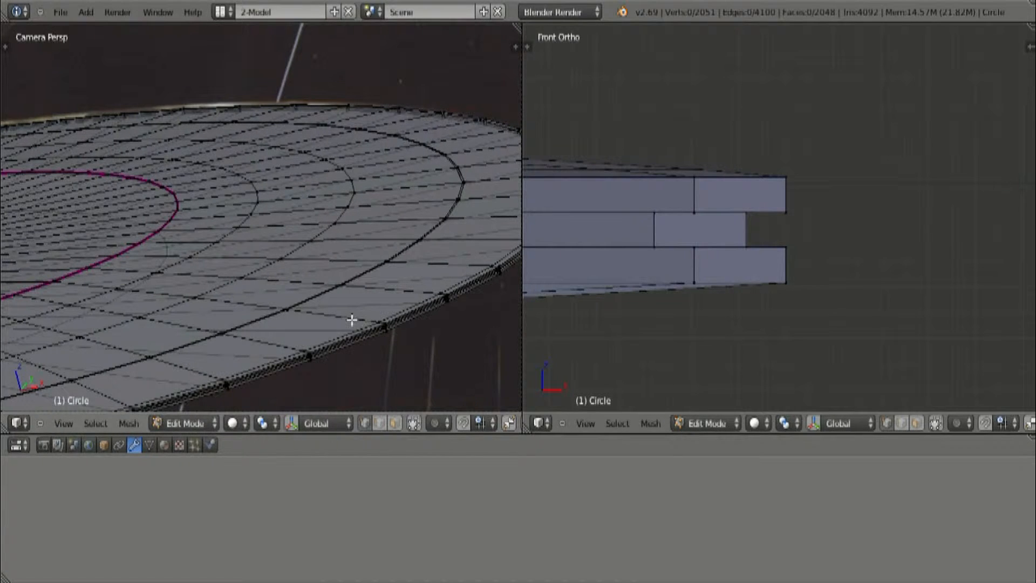
Set the camera view to Wireframe shading so the reference image's window rings show through the disc mesh.
left_click(211, 424)
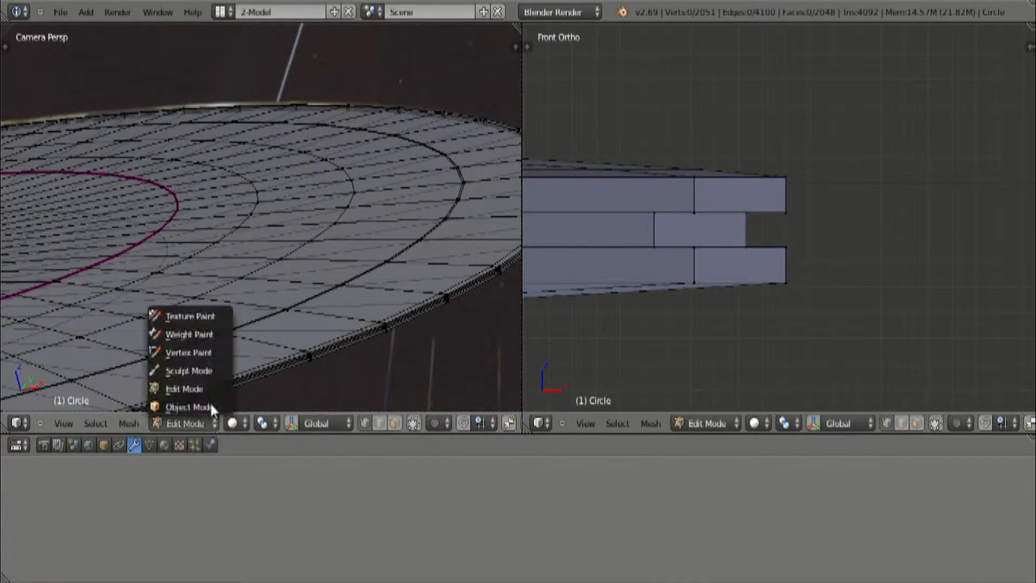
left_click(244, 423)
left_click(257, 391)
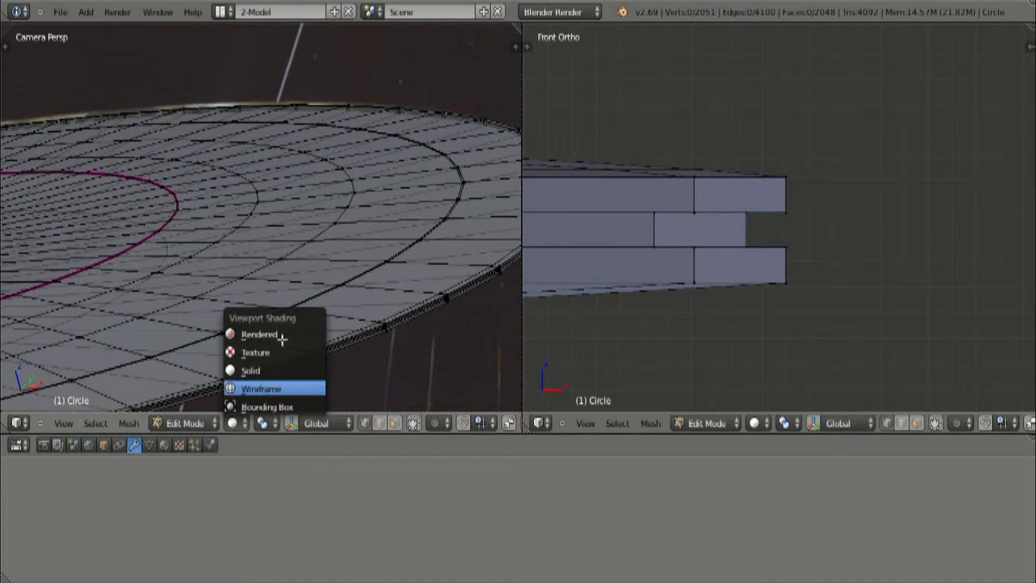
scroll(367, 237, "up", 3)
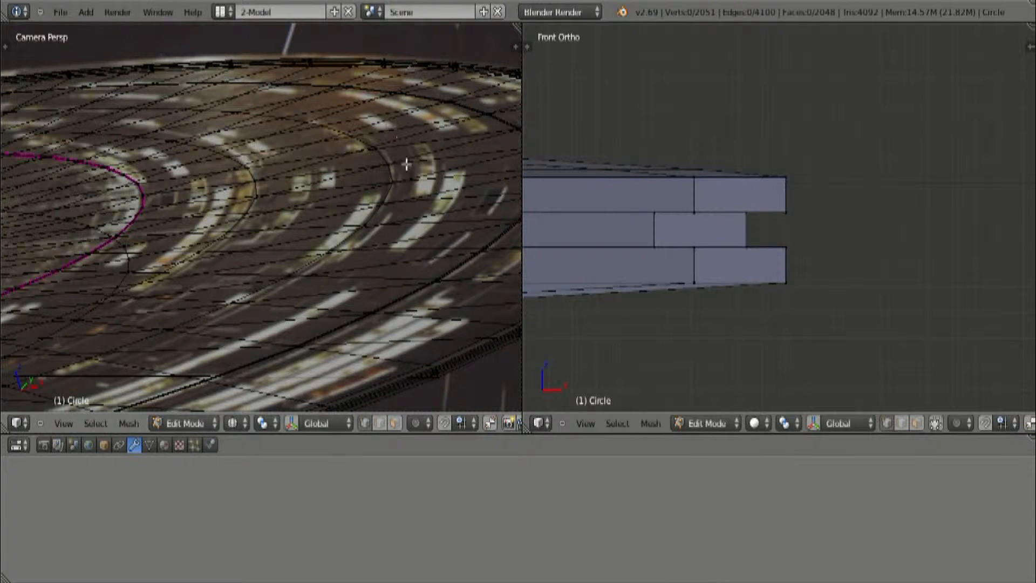
scroll(416, 167, "up", 1)
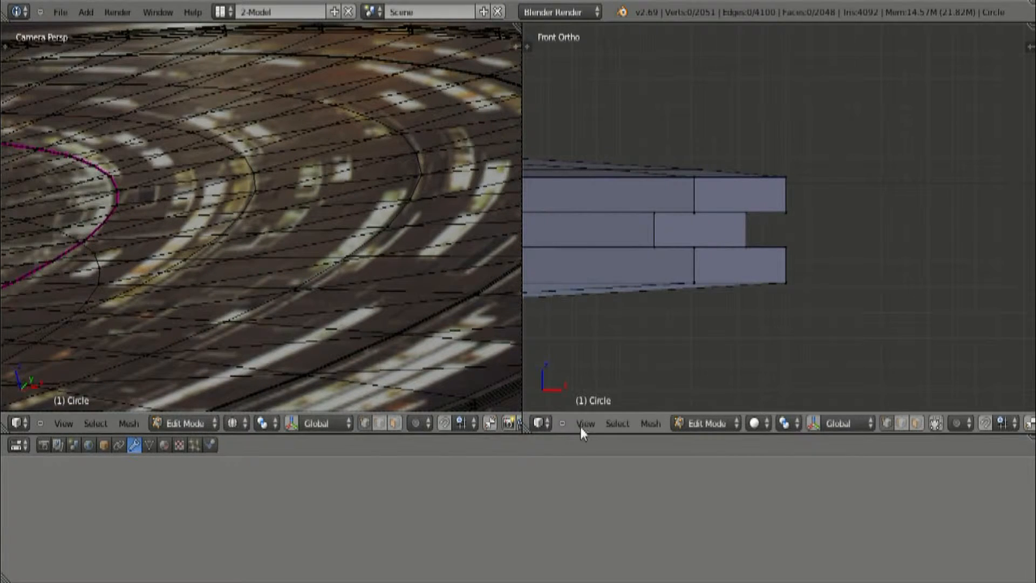
Examine the disc's concentric edge rings in a top view and return the second view to the front, framing the disc's centre.
left_click(585, 424)
left_click(620, 357)
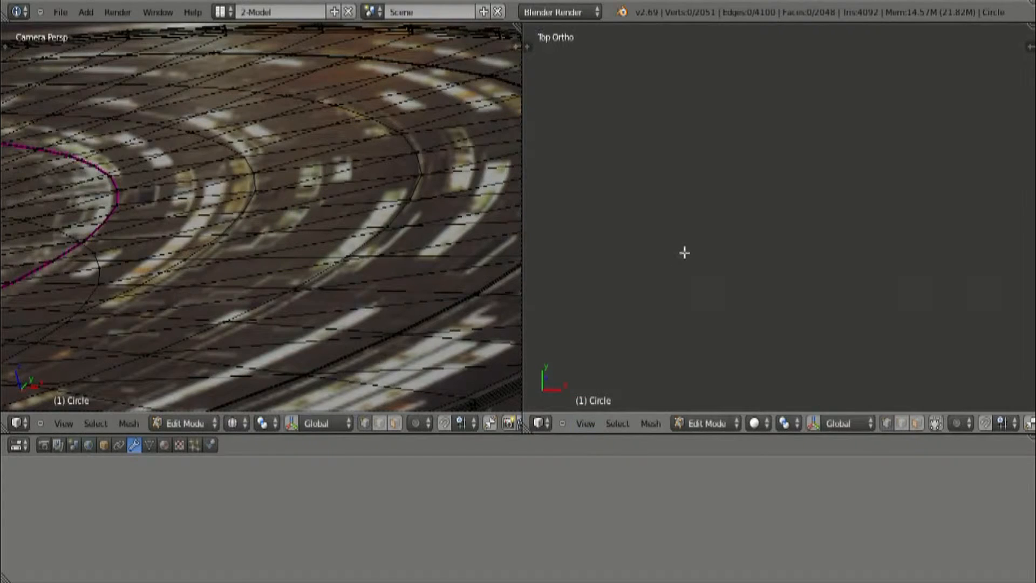
scroll(687, 256, "down", 2)
scroll(681, 250, "down", 4)
middle_click_drag(666, 266, 1023, 371, "shift")
middle_click_drag(829, 331, 842, 334, "shift")
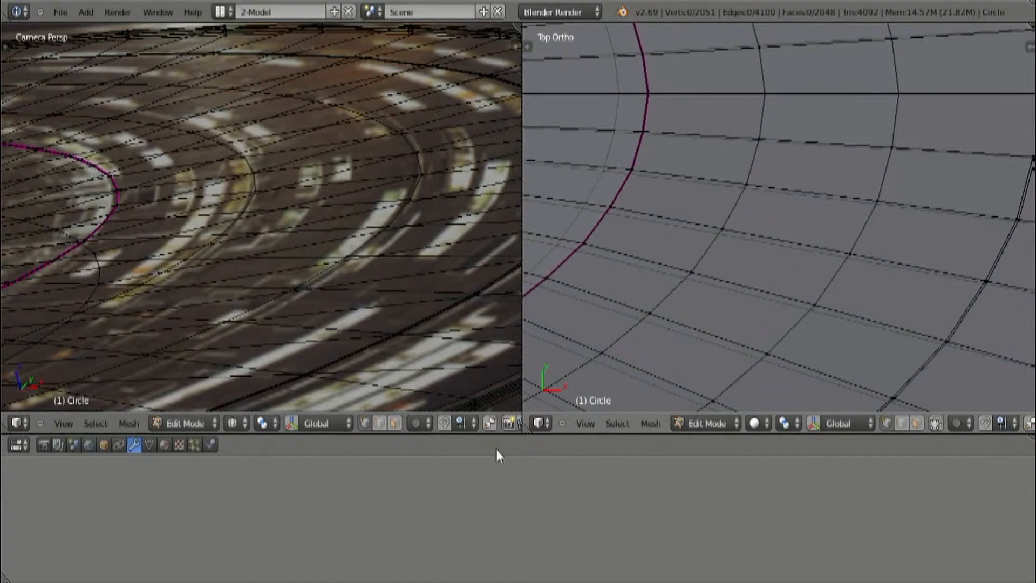
left_click(580, 424)
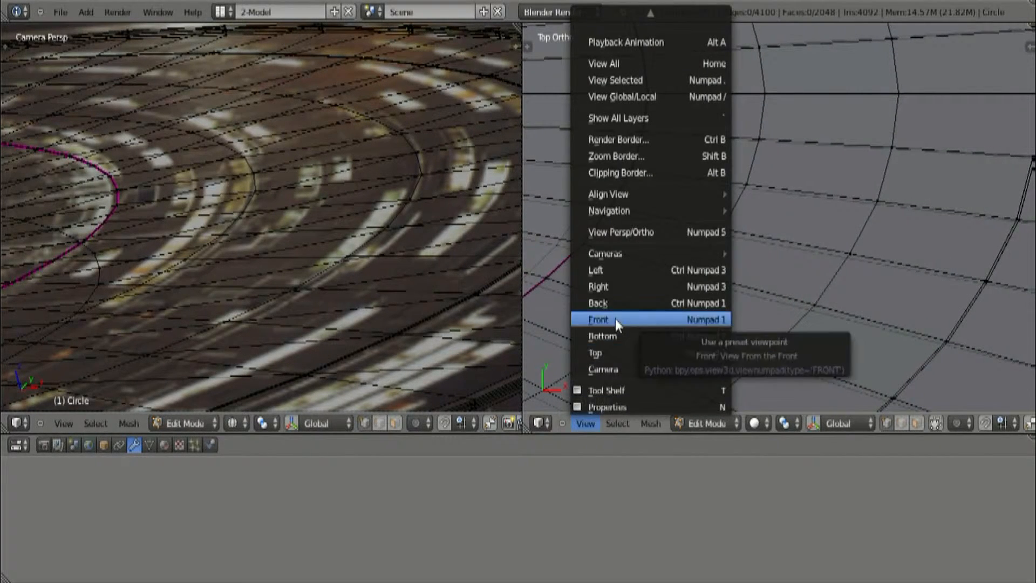
left_click(615, 318)
scroll(656, 262, "down", 2)
middle_click_drag(656, 262, 840, 268, "shift")
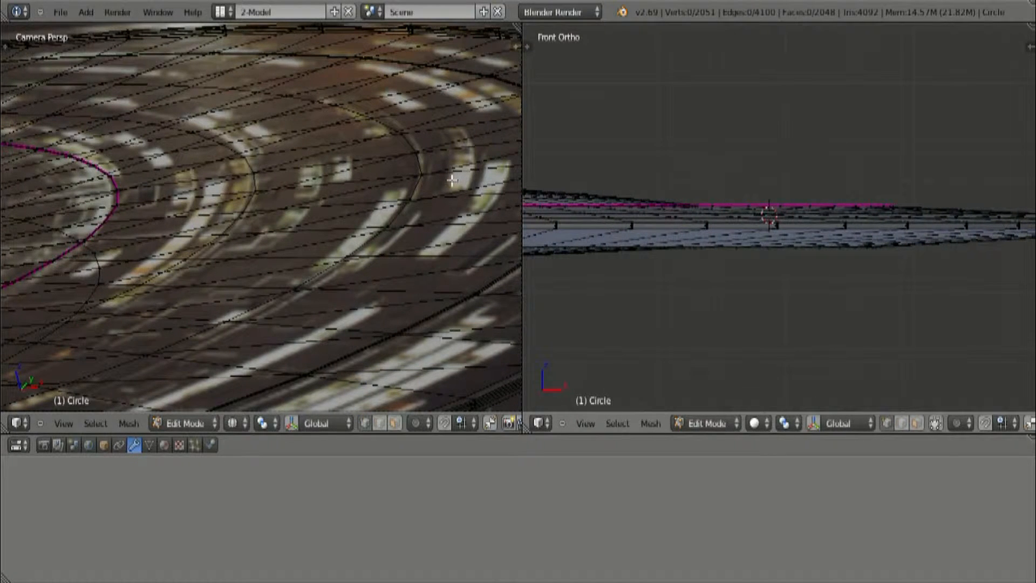
Add an edge loop outside the reference's outer panel ring and slide it about 0.96 towards the existing ring to form a narrow band.
key("ctrl+r")
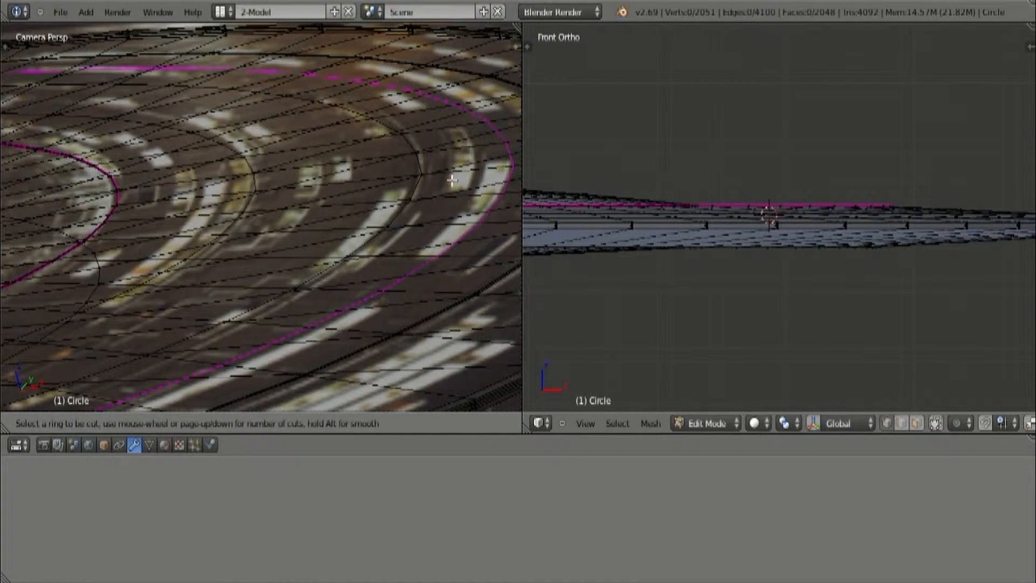
left_click(452, 180)
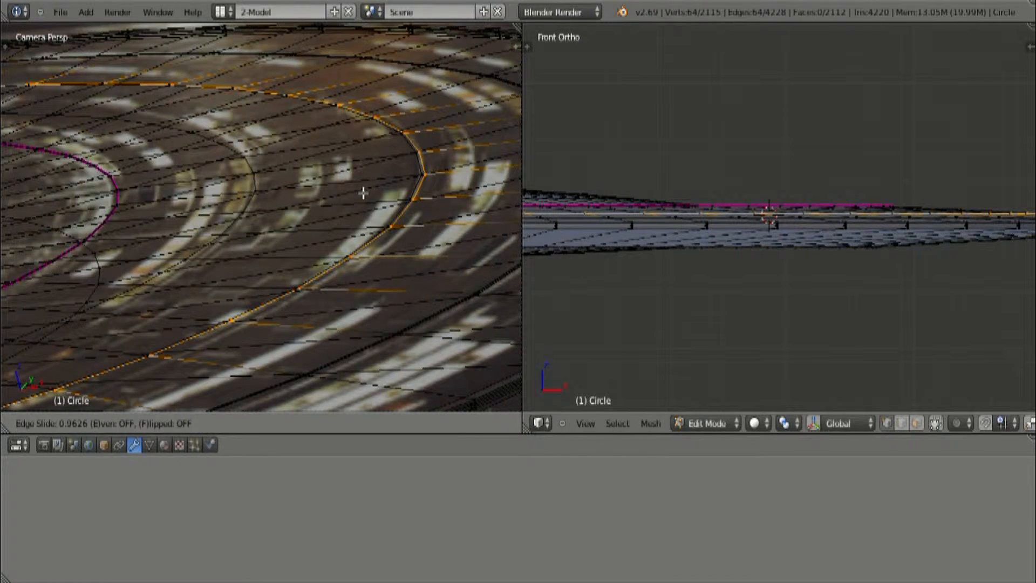
left_click(410, 185)
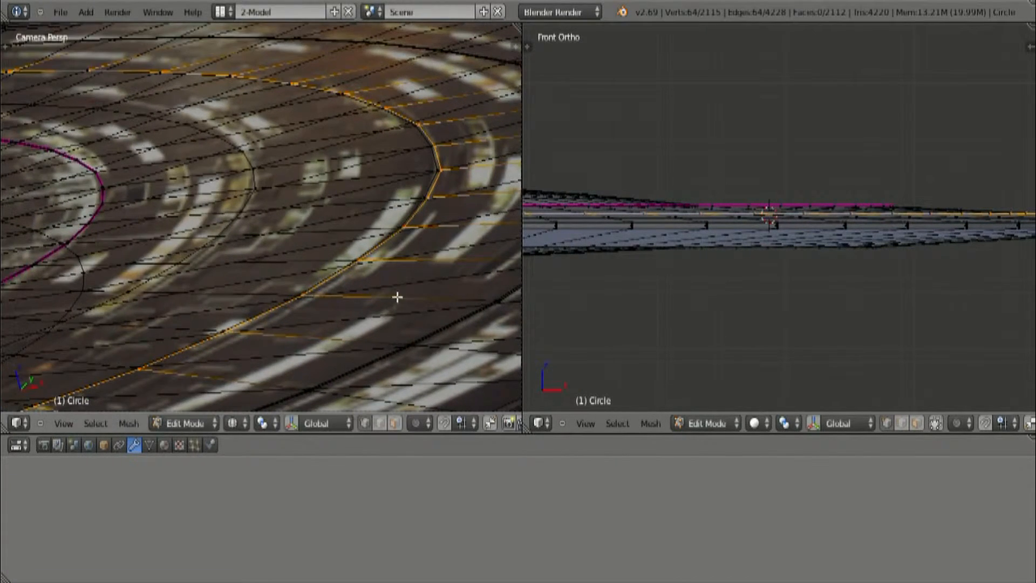
Switch to edge selection and select both complete edge loops bounding the narrow outer band.
scroll(375, 408, "up", 1)
left_click(377, 423)
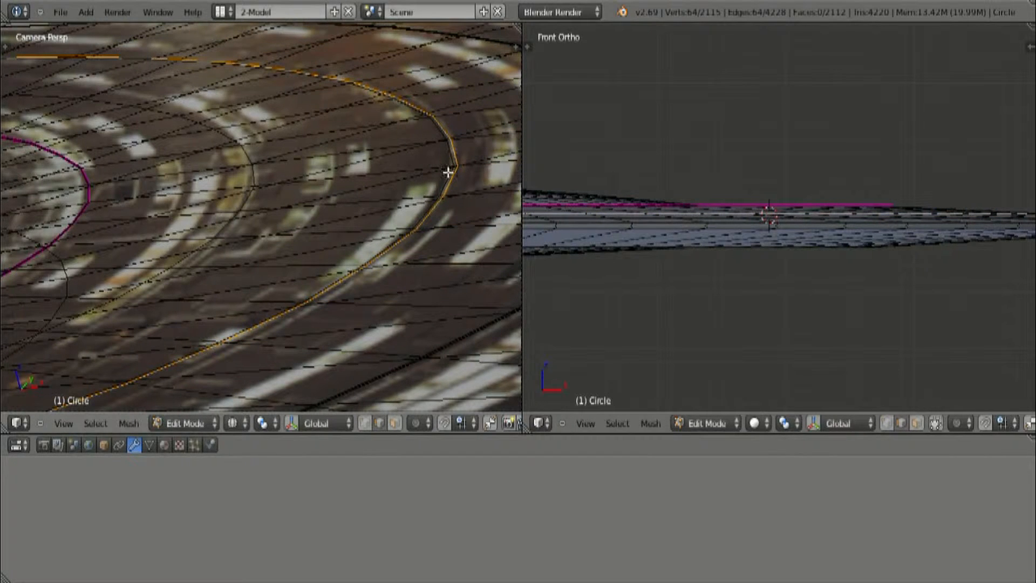
right_click(454, 154)
right_click(457, 153, "shift")
key("ctrl+e")
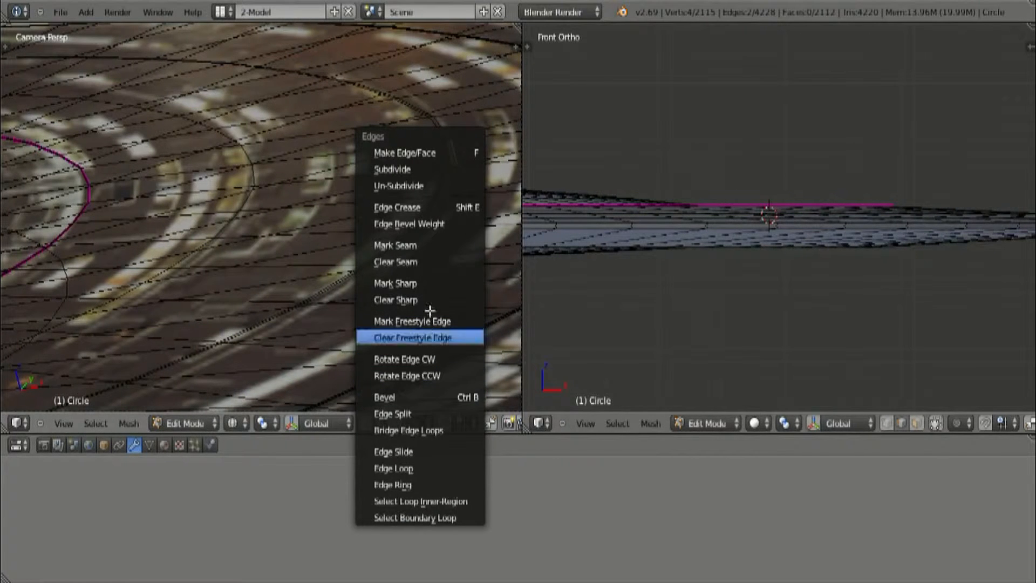
left_click(413, 467)
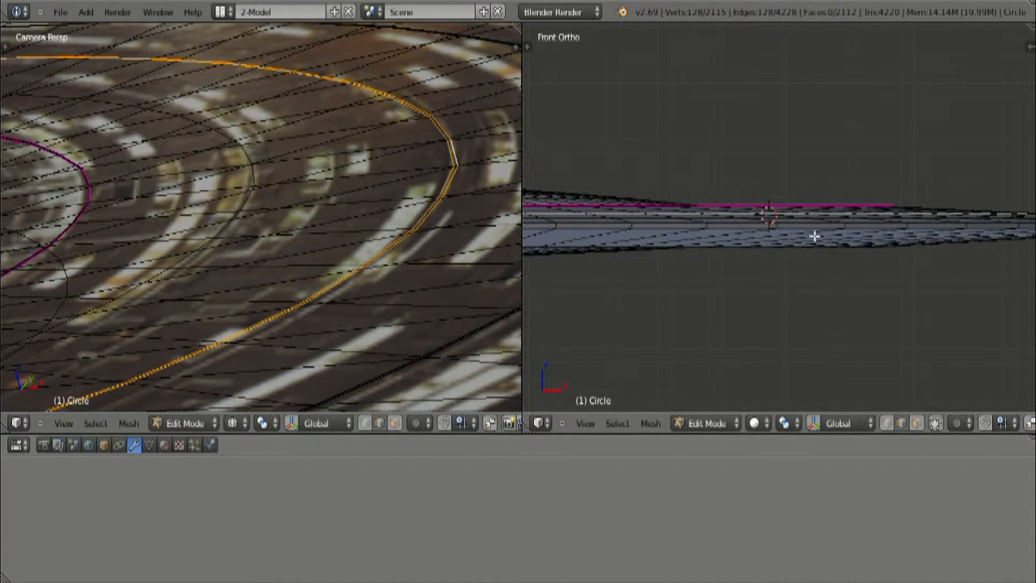
Try to extrude the narrow band's two edge loops down about 0.002 along global Z.
scroll(812, 238, "up", 7)
scroll(809, 250, "up", 2)
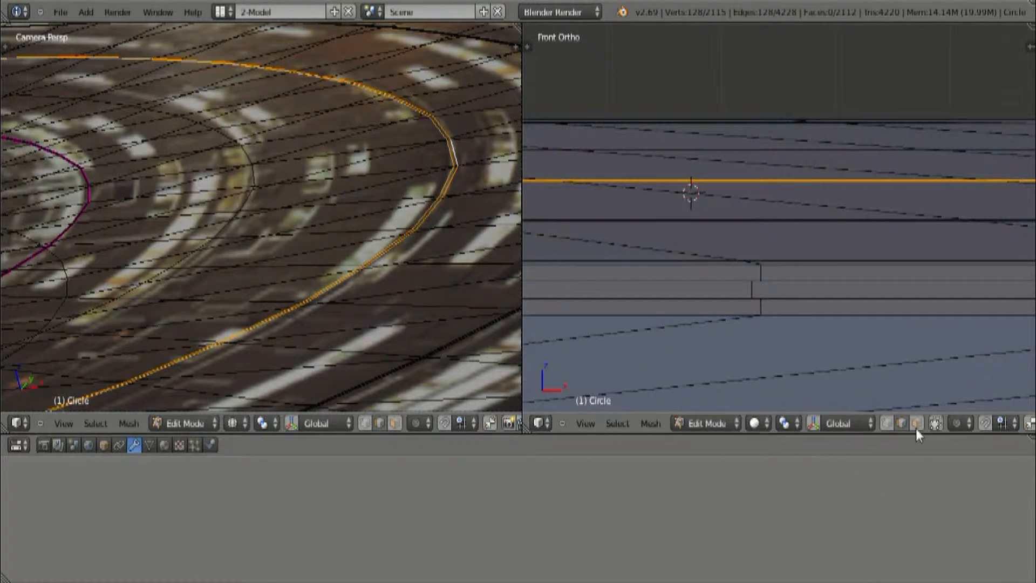
left_click(934, 424)
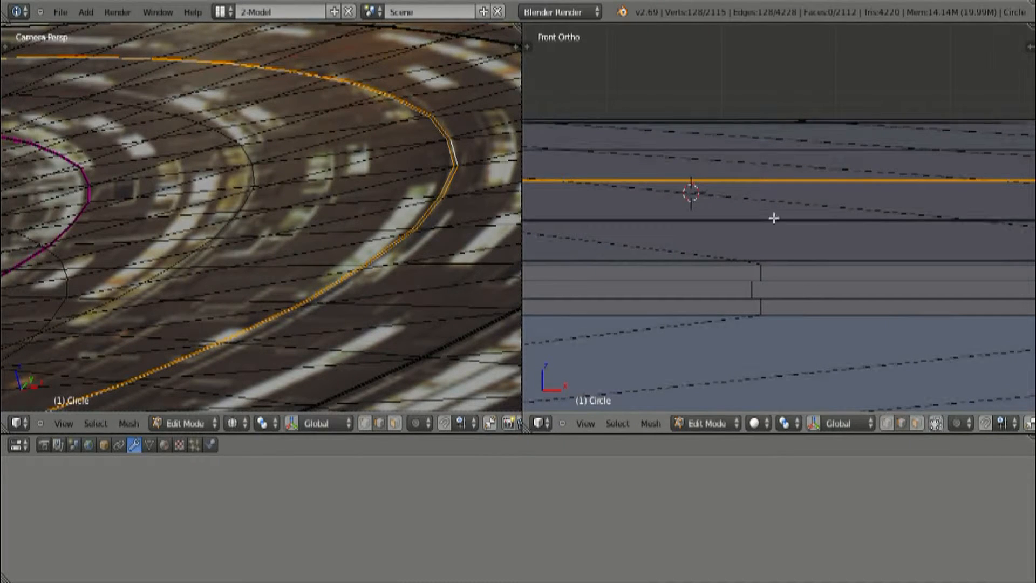
key("e")
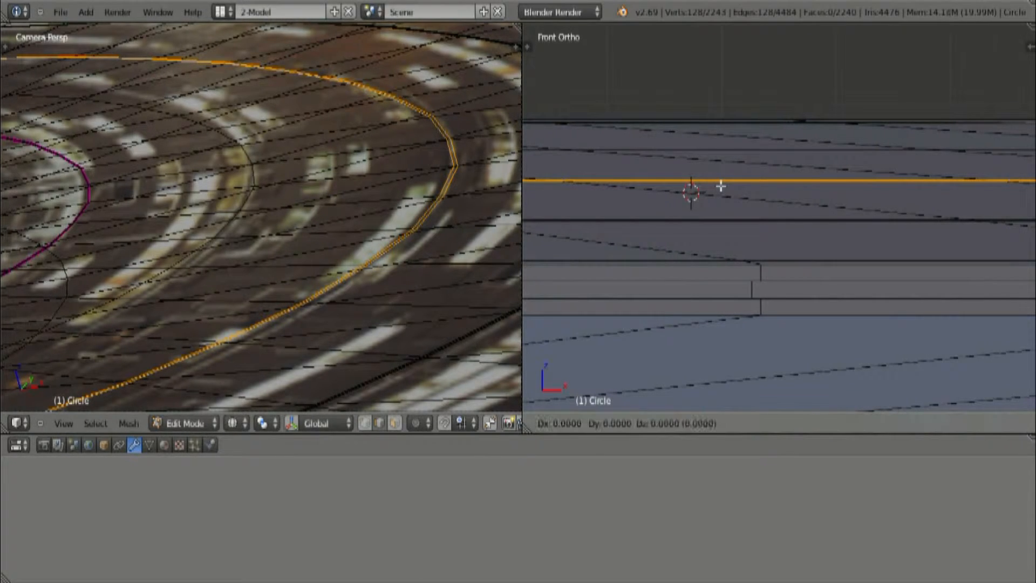
key("z")
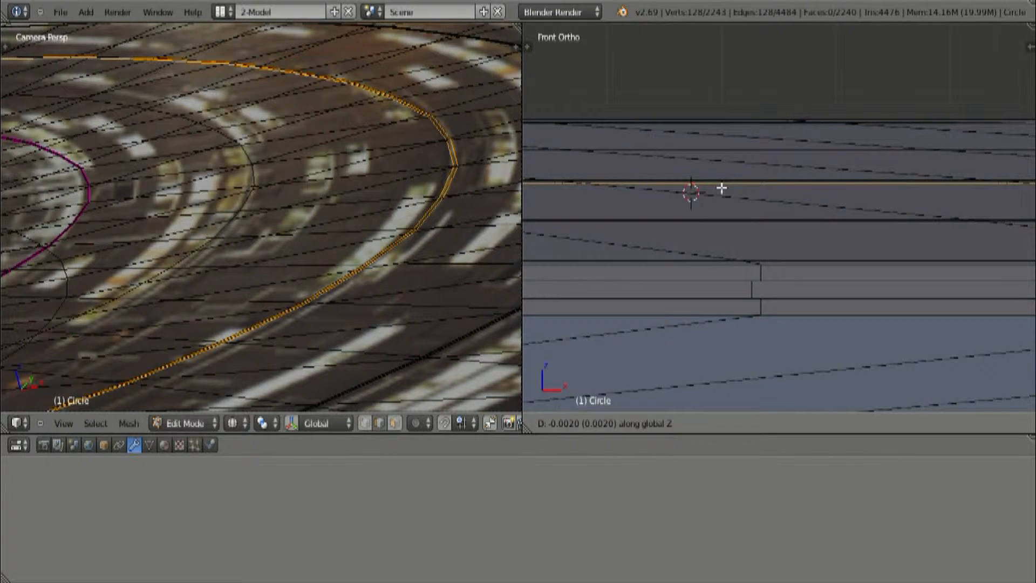
left_click(686, 220)
middle_click_drag(687, 219, 829, 237)
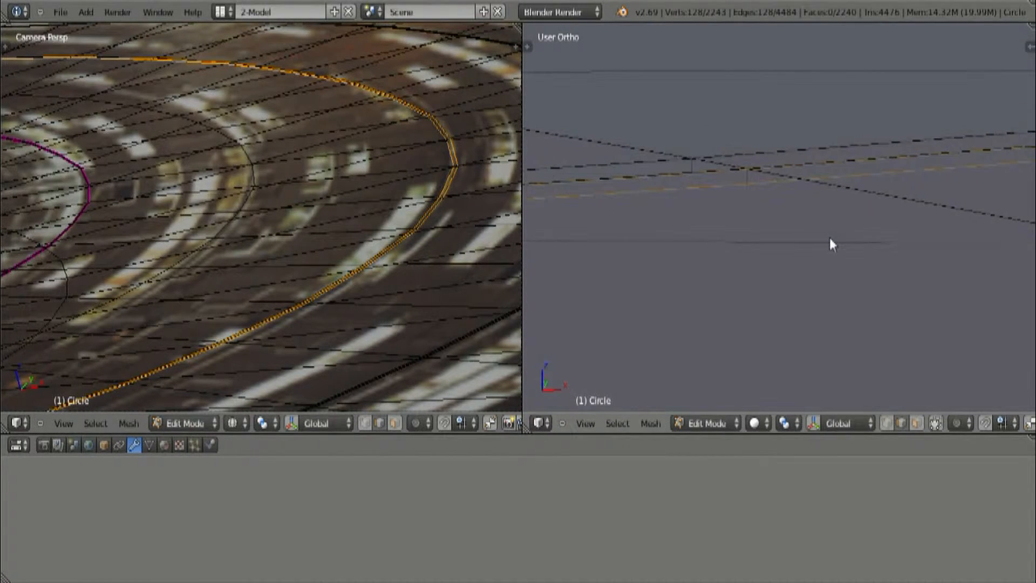
Render the camera view to check the extruded edge loops, and undo their extrusion.
key("F12")
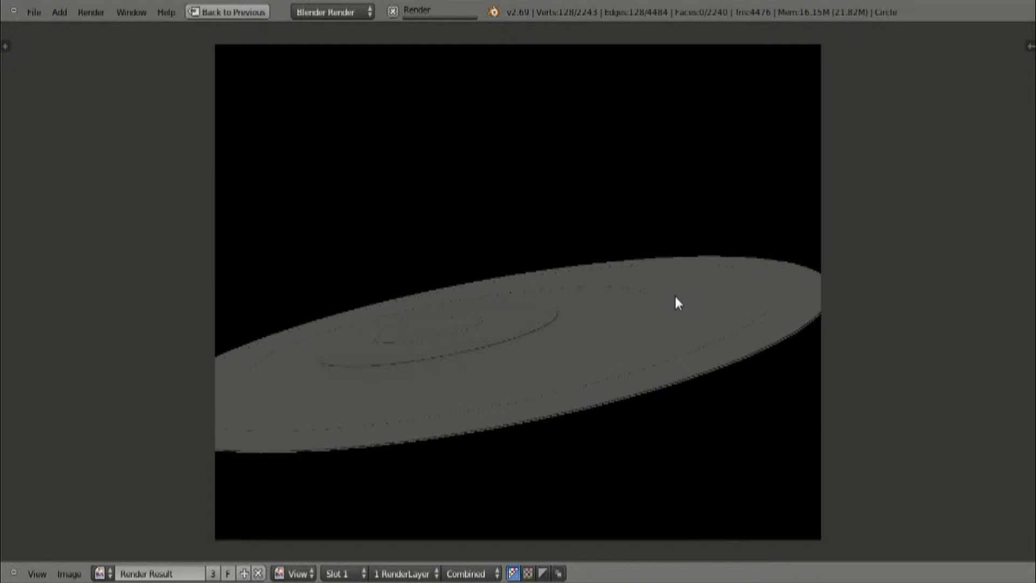
key("Escape")
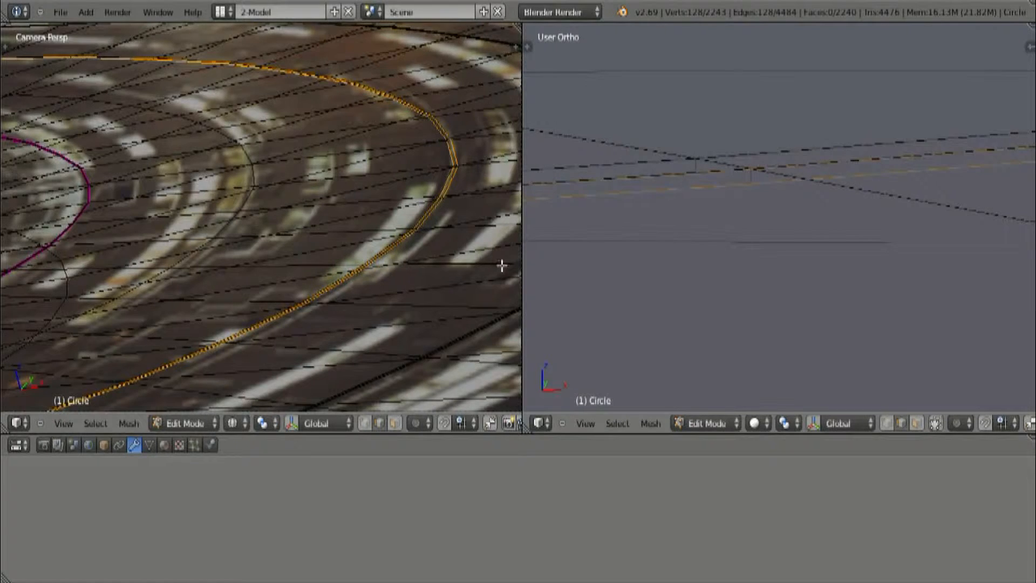
scroll(451, 254, "up", 2)
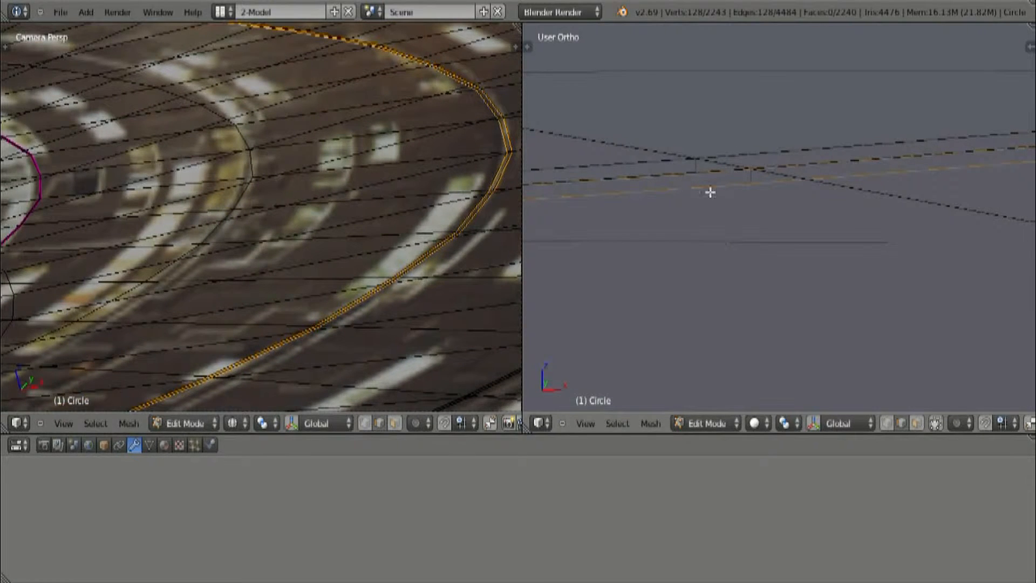
scroll(765, 390, "up", 1)
left_click(729, 424)
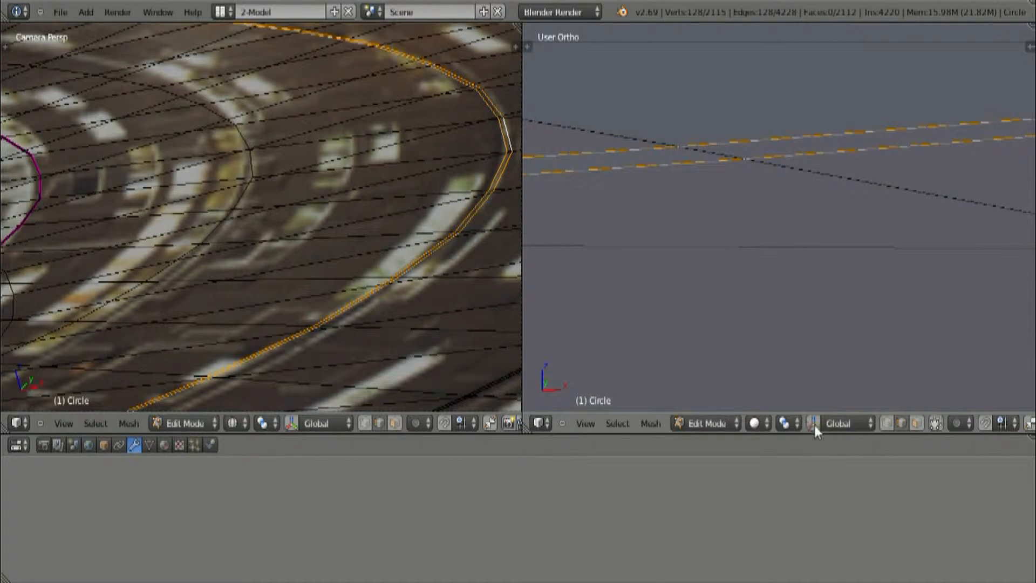
Switch to vertex selection to include the narrow band's faces and extrude the band down about 0.0016 along global Z.
left_click(889, 424)
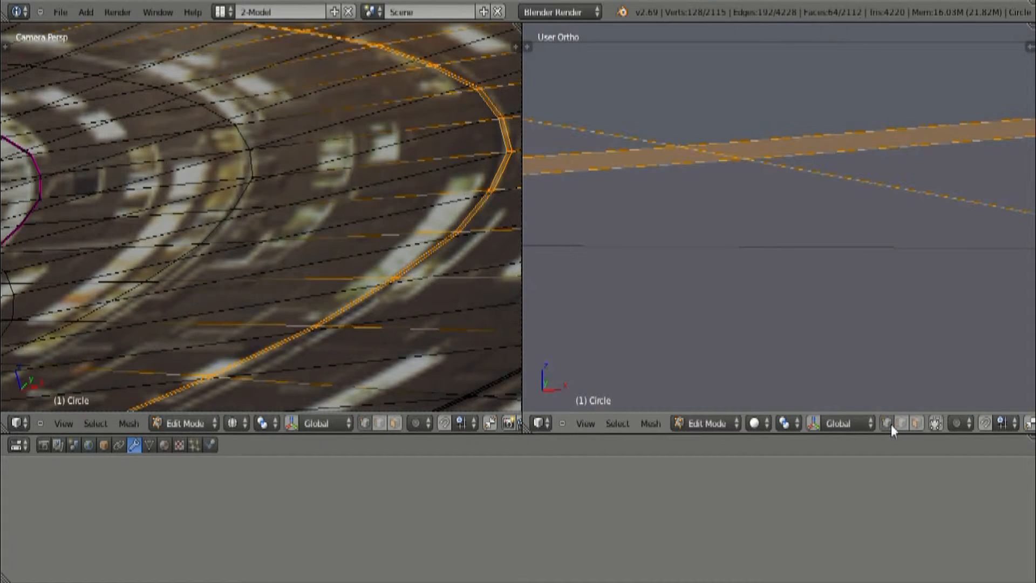
key("e")
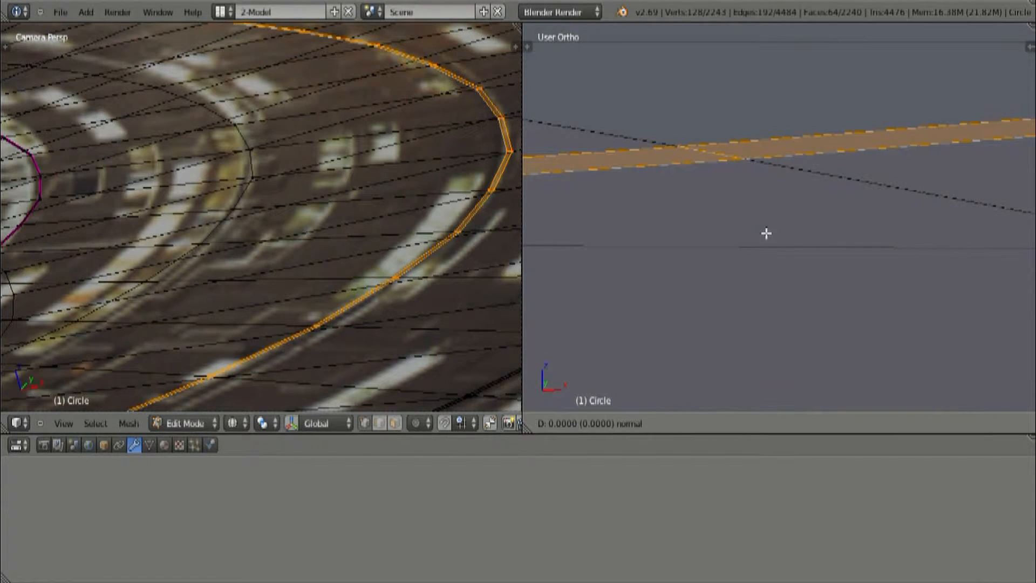
key("z")
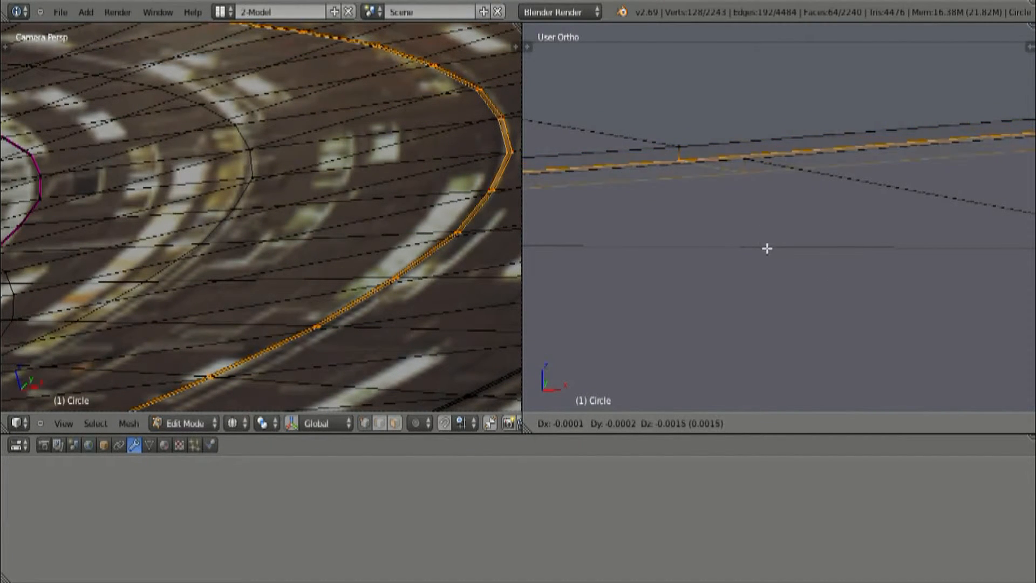
key("z")
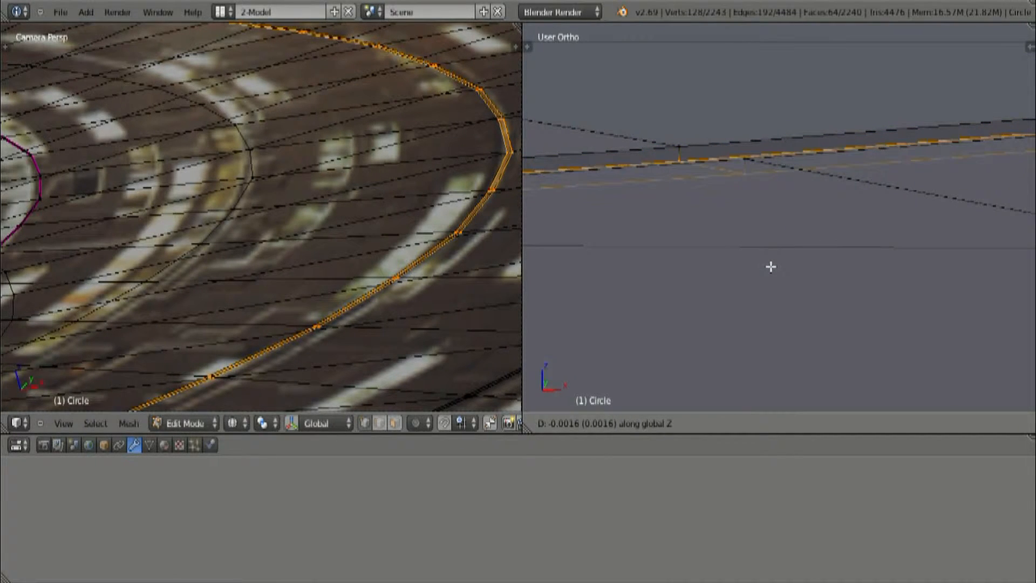
left_click(755, 183)
Inspect the recessed band up close and render the camera view to check the groove.
scroll(756, 189, "up", 1)
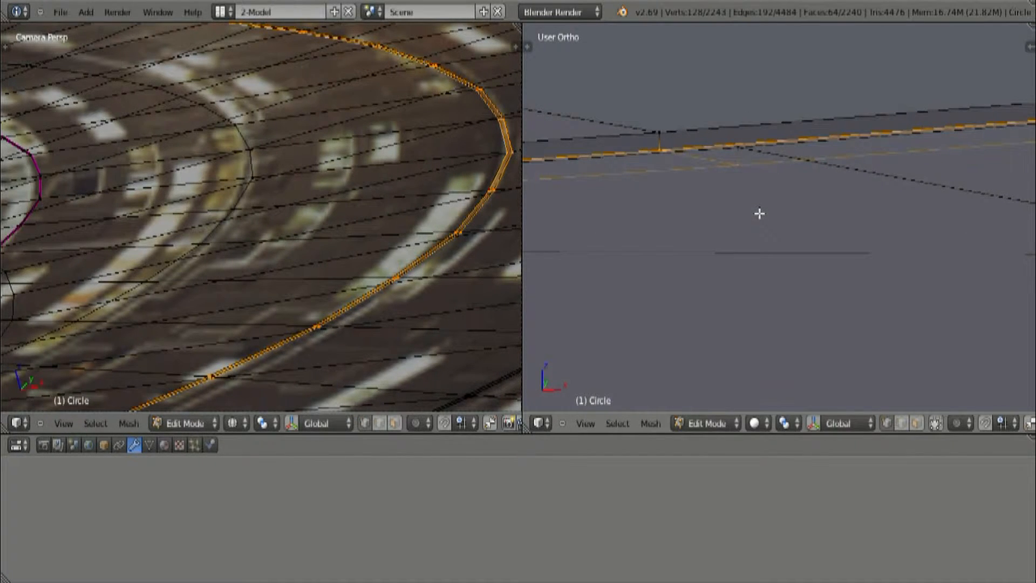
scroll(759, 214, "up", 1)
key("F12")
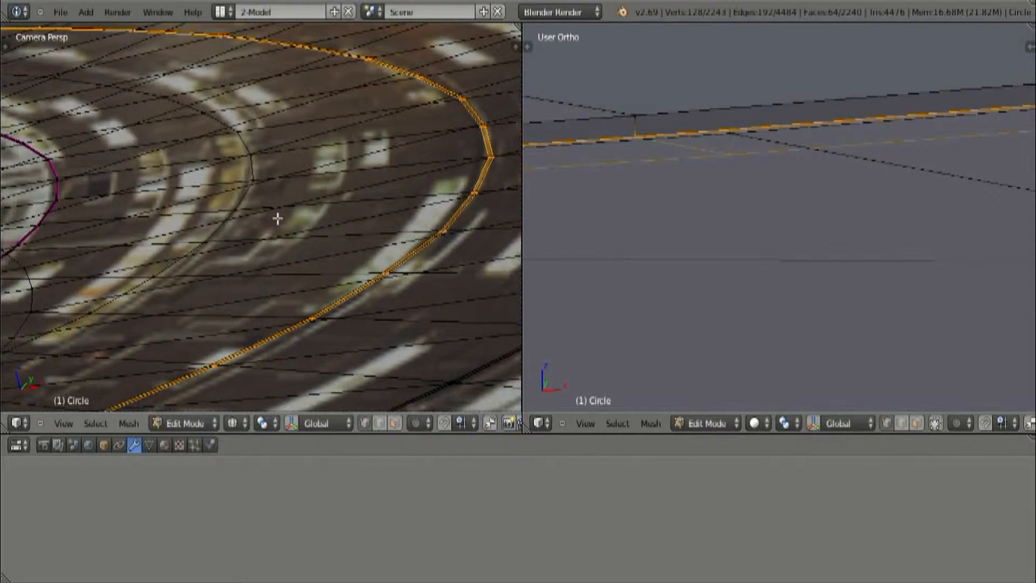
Cut a new edge loop around the saucer just inside the grooved band and slide it about 0.973, right beside the next inner ring.
scroll(277, 216, "down", 2)
key("ctrl+r")
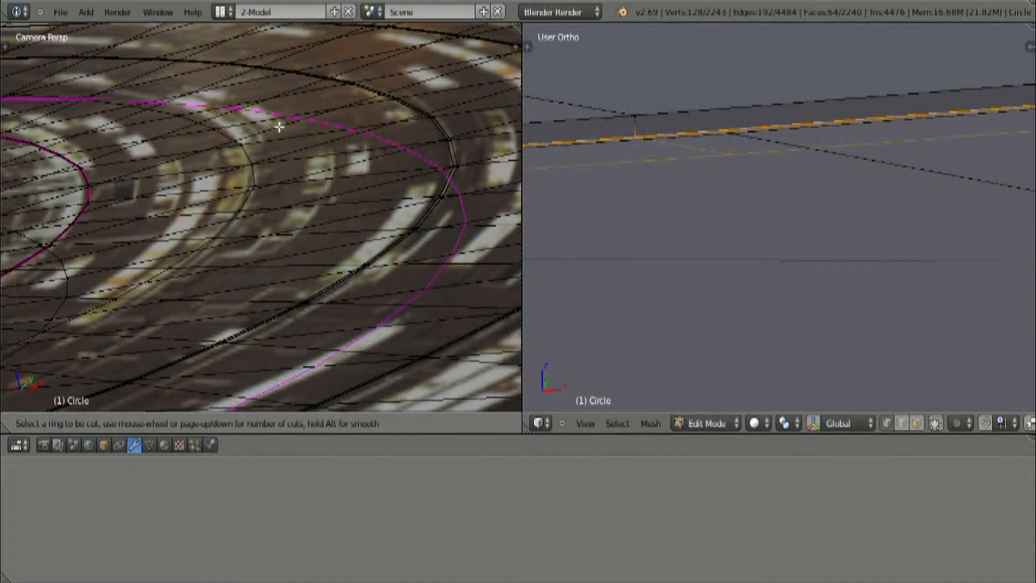
left_click(285, 116)
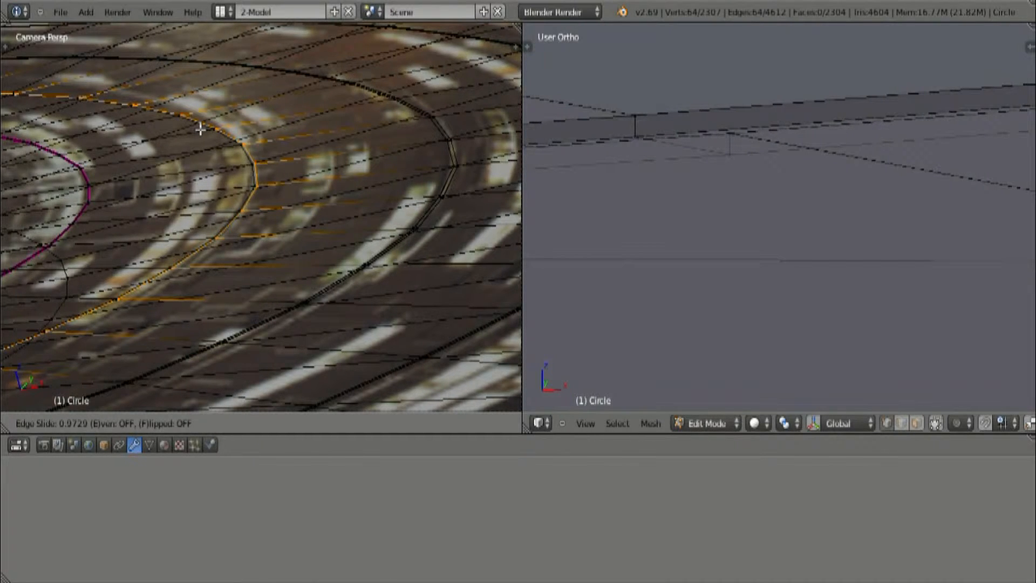
left_click(199, 128)
Select the two adjacent inner edge loops with the narrow band's faces between them, and extrude the band down about 0.0022 along global Z.
middle_click_drag(629, 143, 872, 326)
scroll(378, 302, "up", 2)
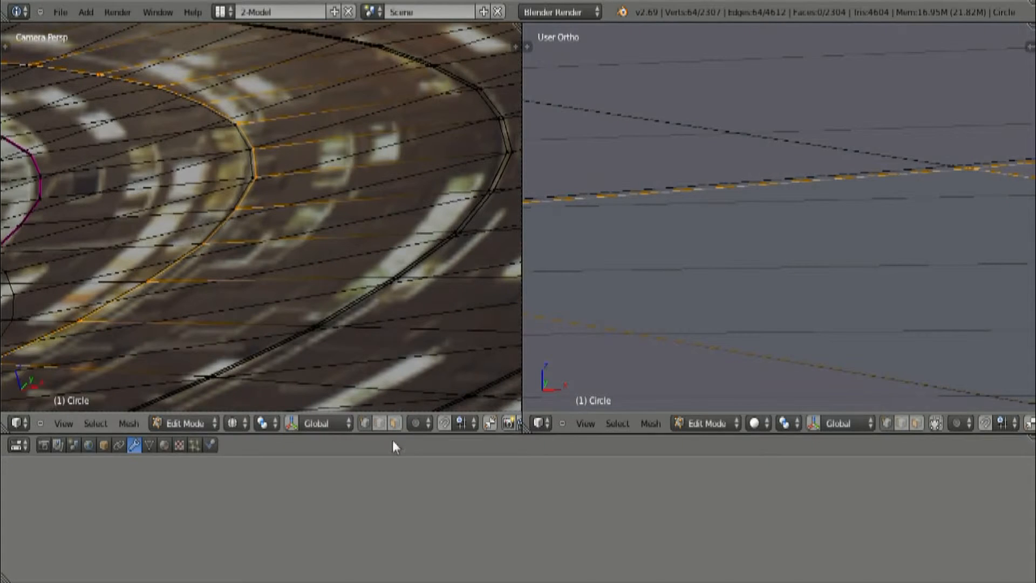
right_click(260, 163)
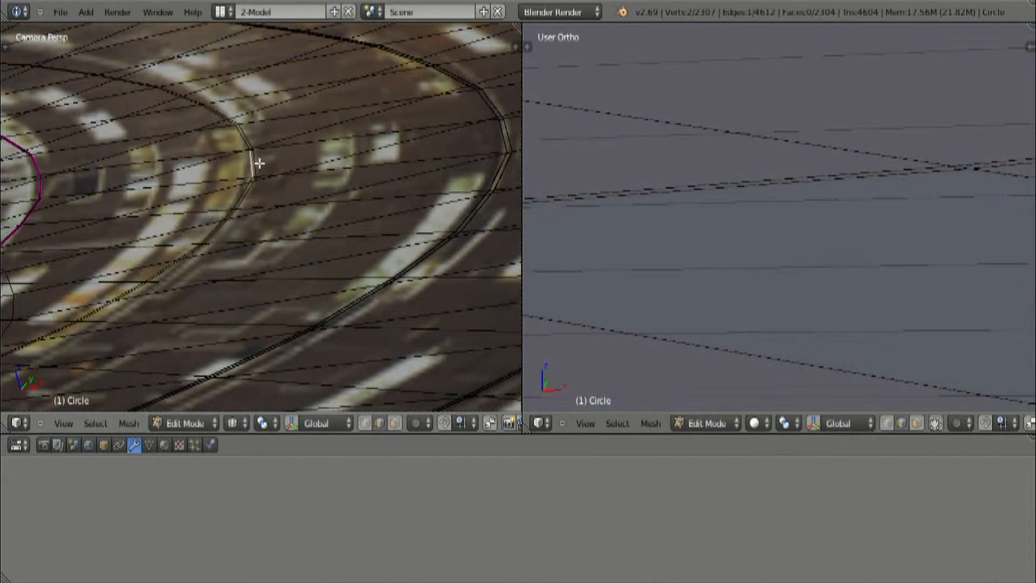
right_click(254, 163, "shift")
key("ctrl+e")
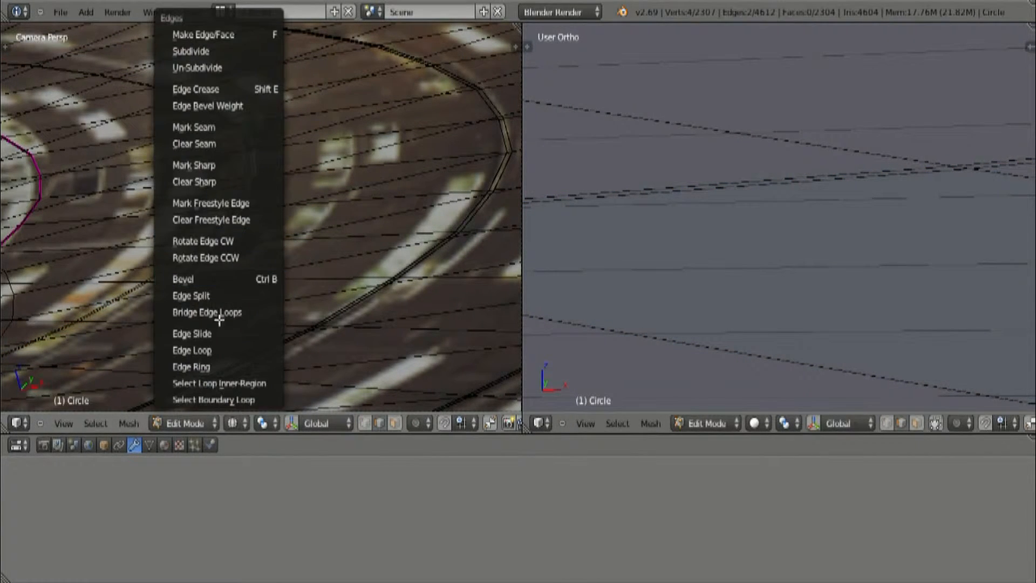
left_click(203, 351)
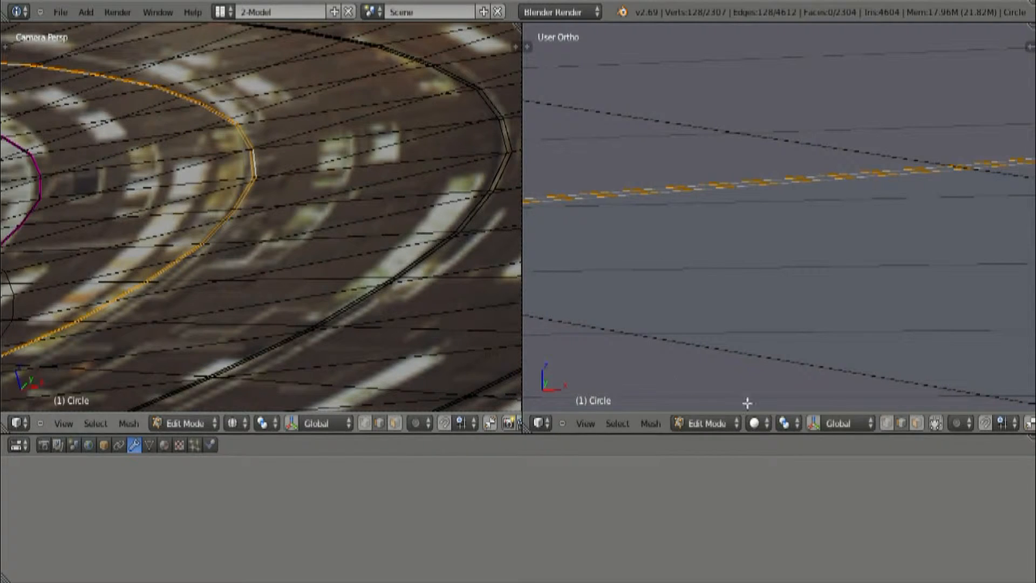
left_click(887, 423)
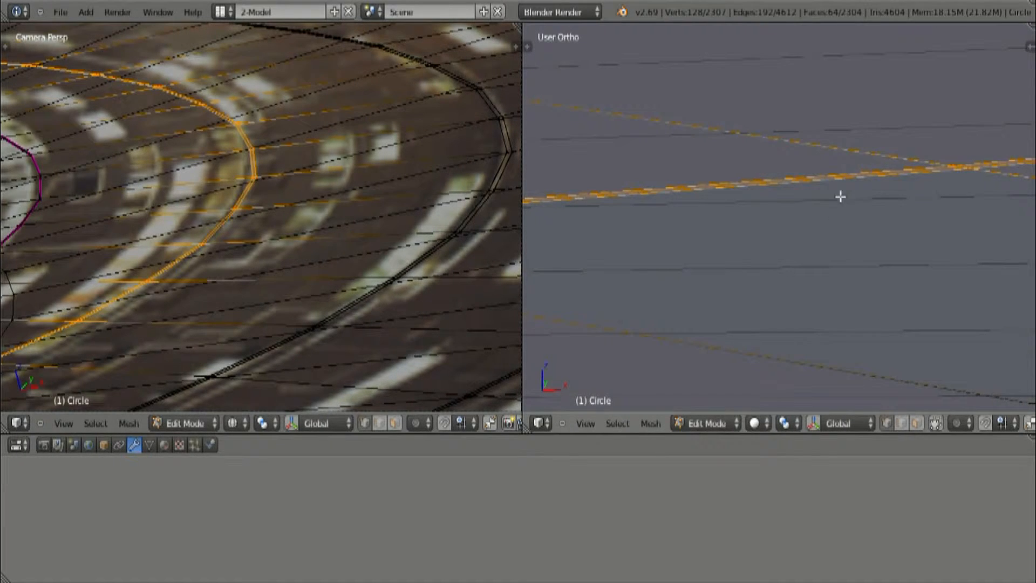
middle_click_drag(934, 226, 773, 213, "shift")
key("e")
right_click(820, 195)
key("g")
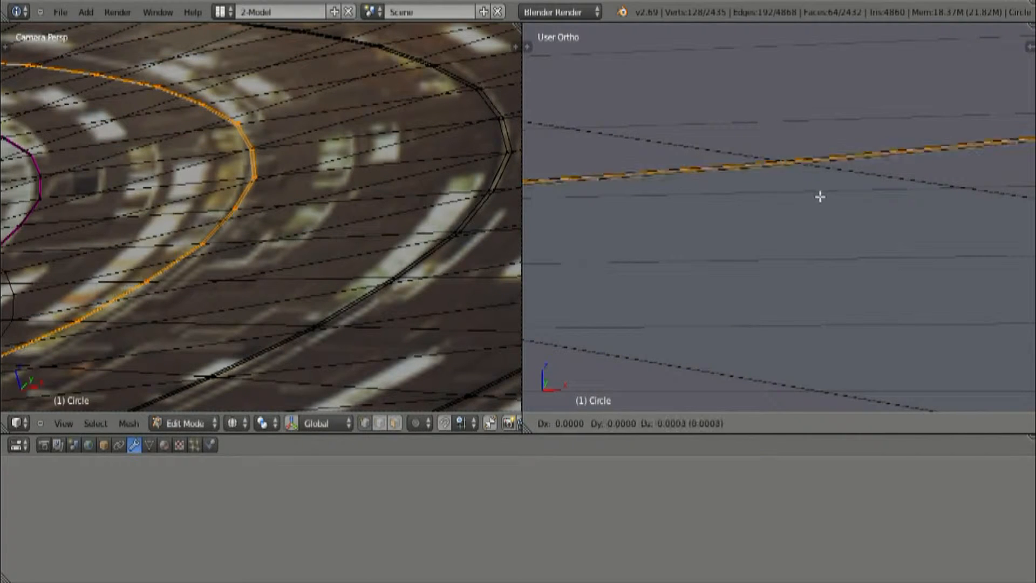
key("z")
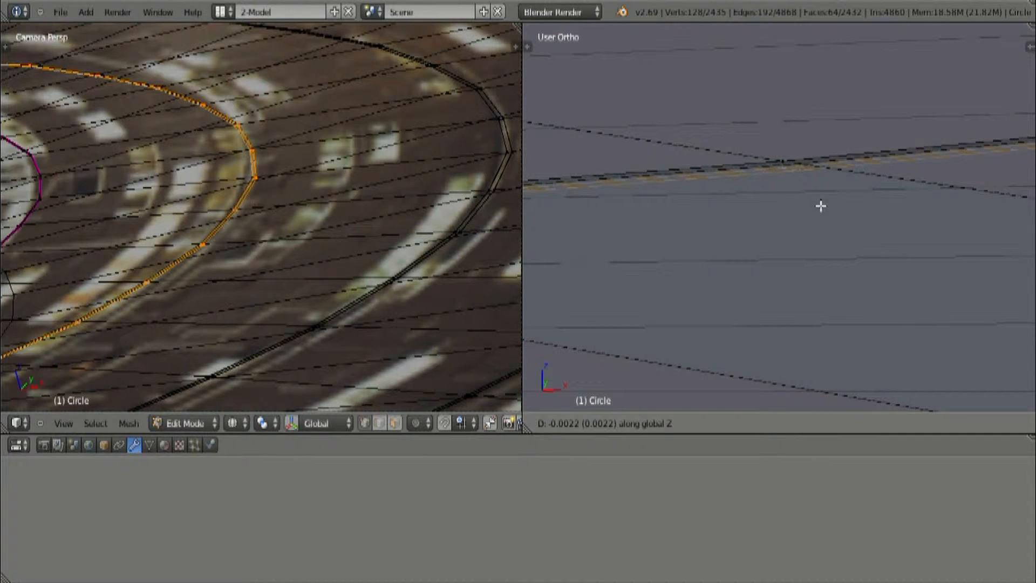
left_click(820, 206)
Render the camera view to check the new groove, and examine the reference image's rings in Object Mode with the mesh layer hidden.
key("F12")
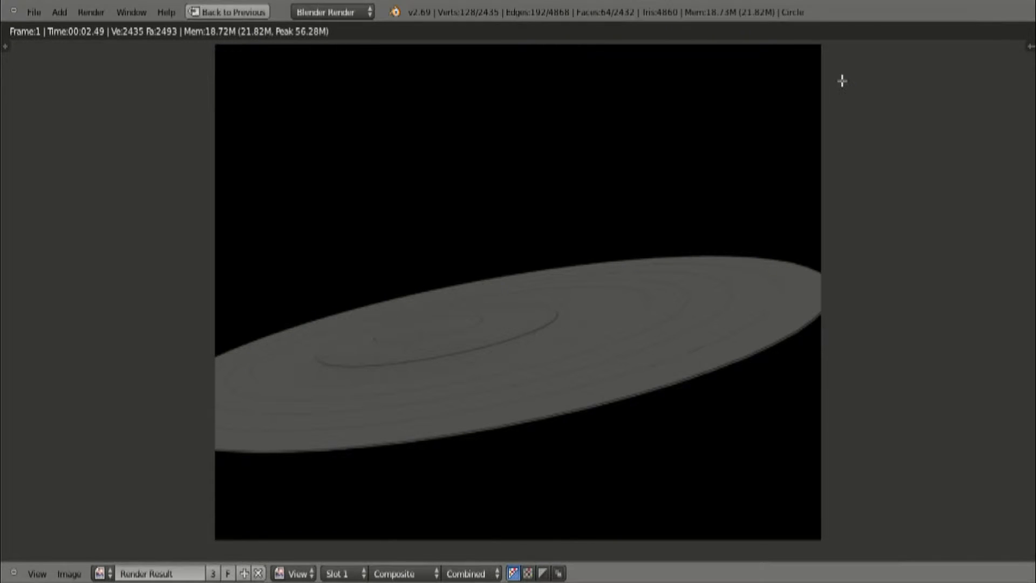
key("Escape")
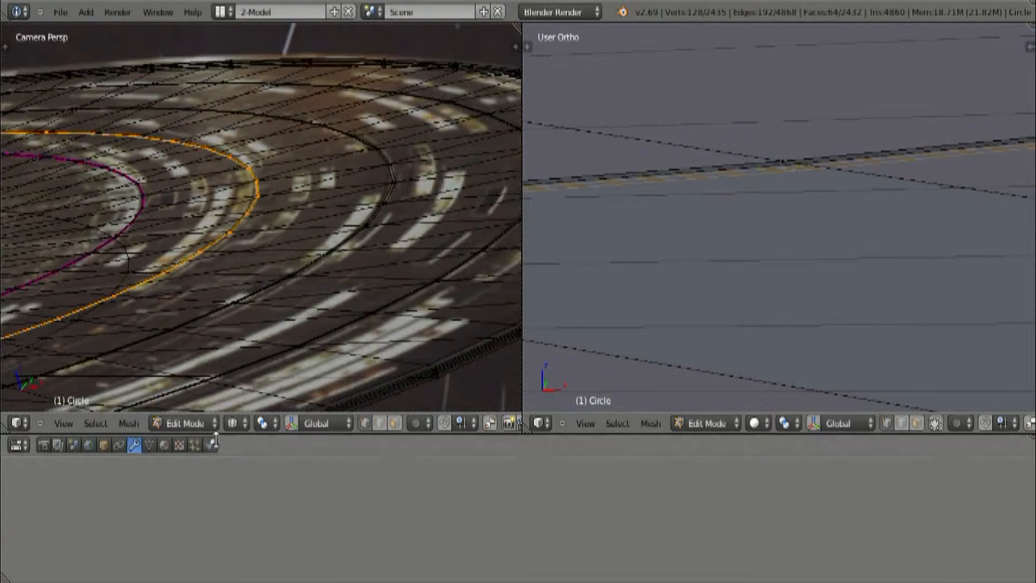
left_click(209, 423)
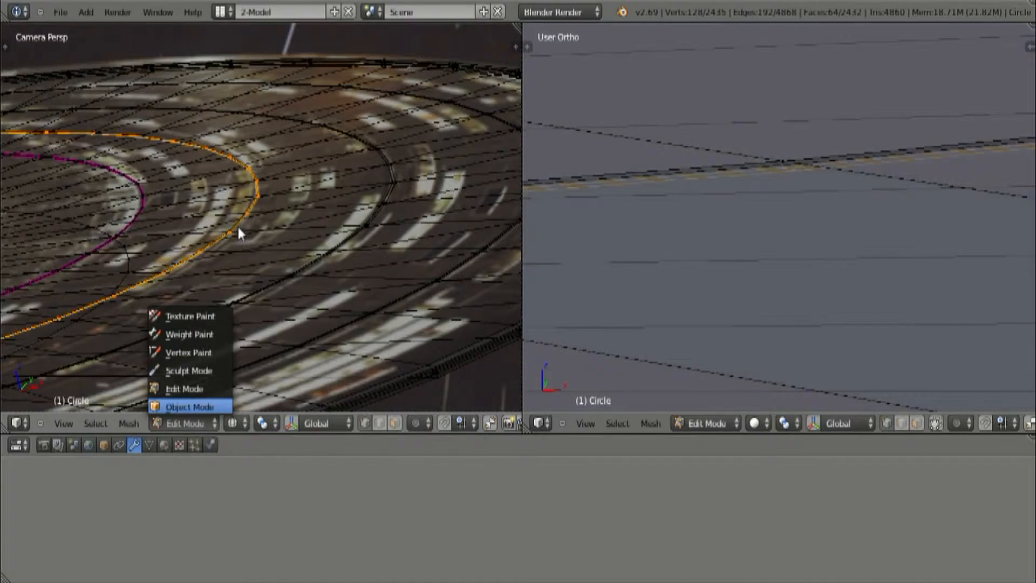
middle_click_drag(167, 259, 433, 233, "shift")
middle_click_drag(135, 270, 406, 241, "shift")
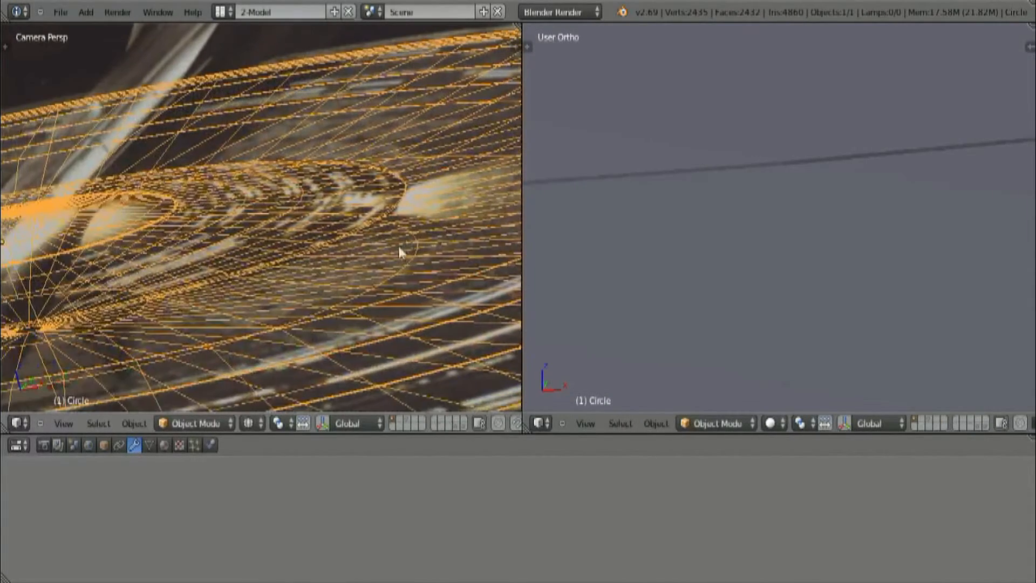
left_click(400, 418)
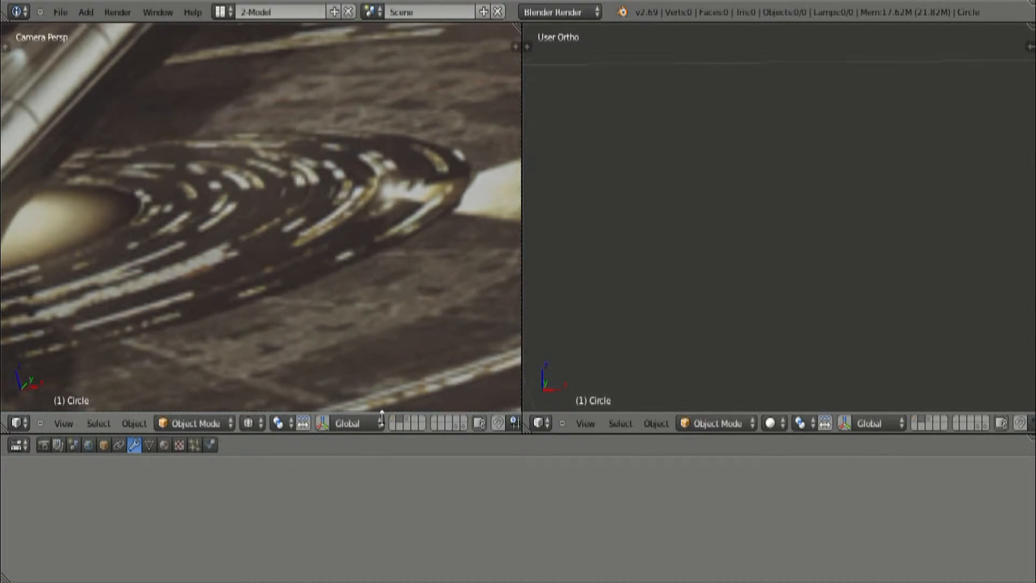
left_click(394, 422)
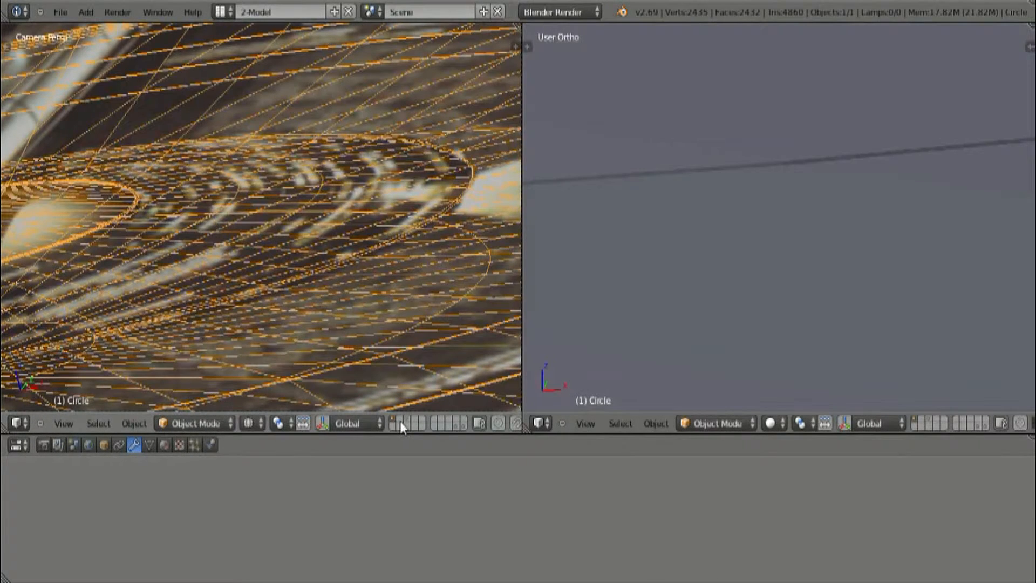
left_click(400, 421)
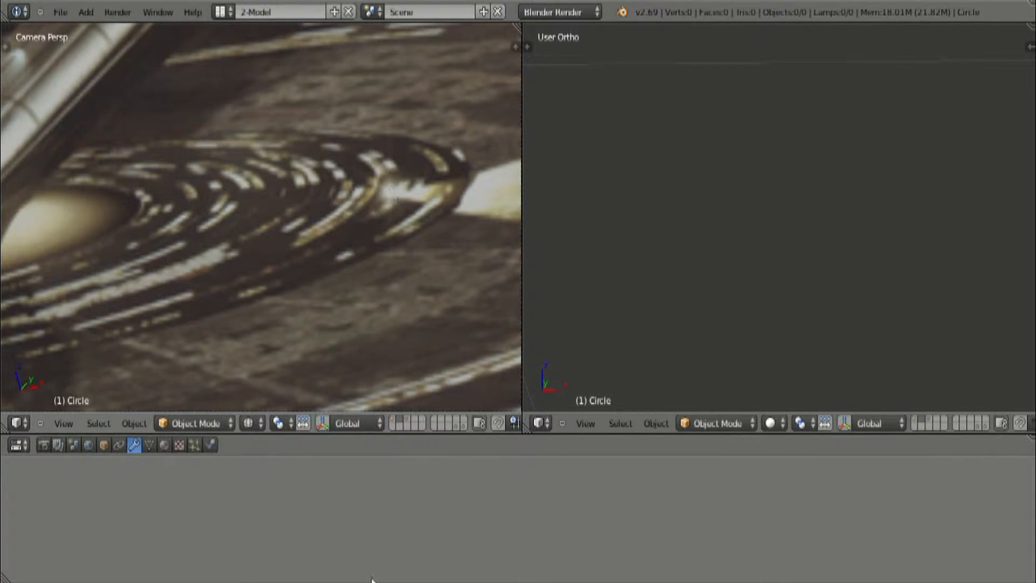
left_click(395, 415)
In Edit Mode, select the edge loop just inside the outer seam ring and slide it outward about 0.396 onto the reference's bright ring.
key("Tab")
scroll(361, 186, "up", 4)
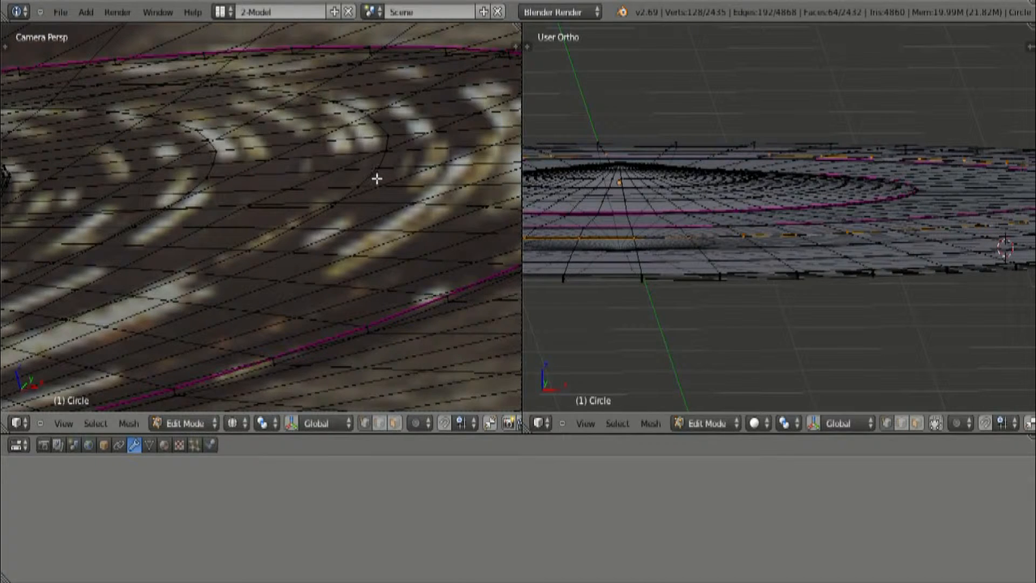
scroll(486, 208, "up", 1)
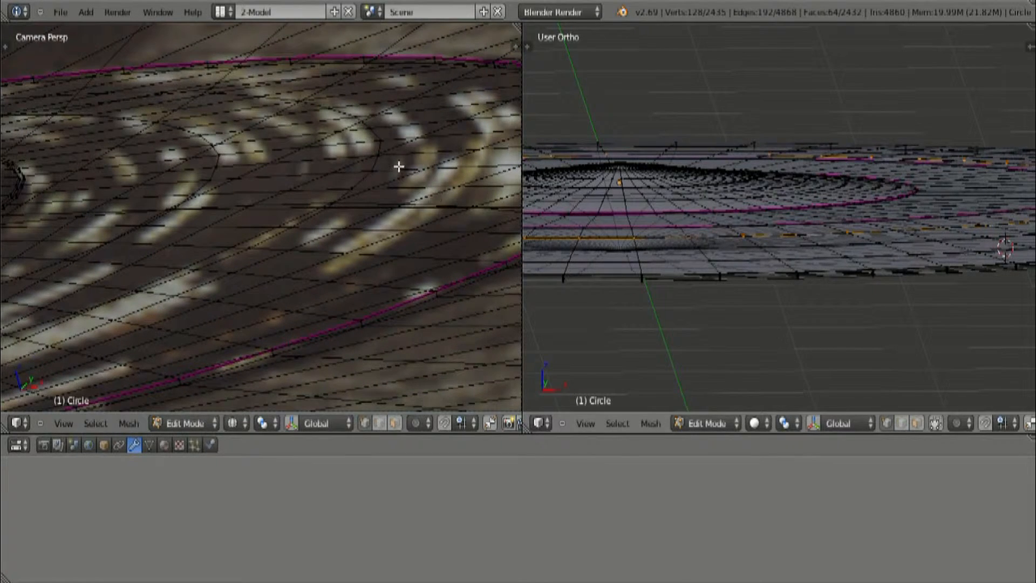
scroll(398, 167, "up", 1)
scroll(398, 166, "down", 5)
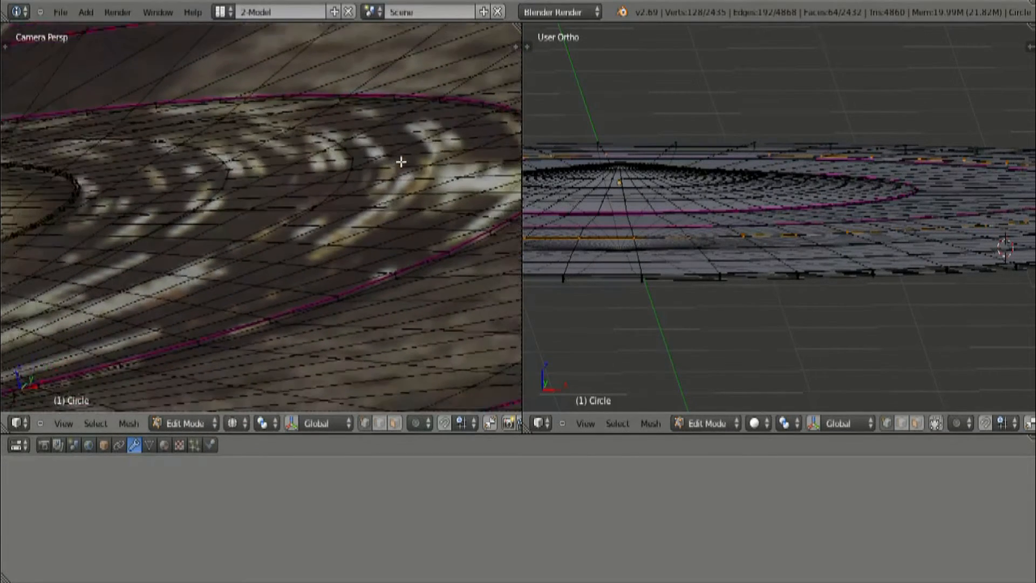
scroll(356, 182, "up", 1)
scroll(357, 178, "up", 1)
scroll(343, 182, "down", 1)
key("a")
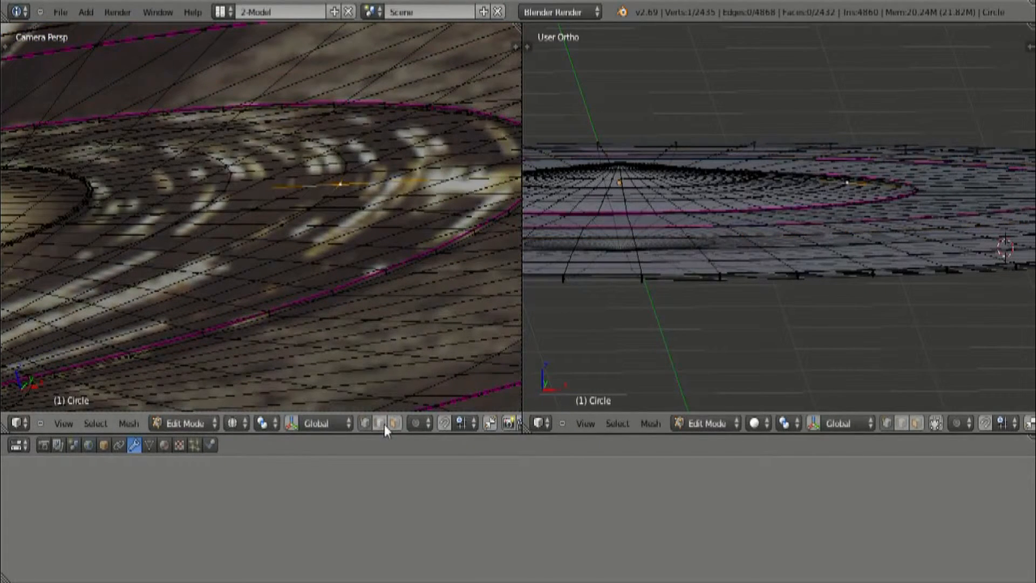
right_click(341, 176)
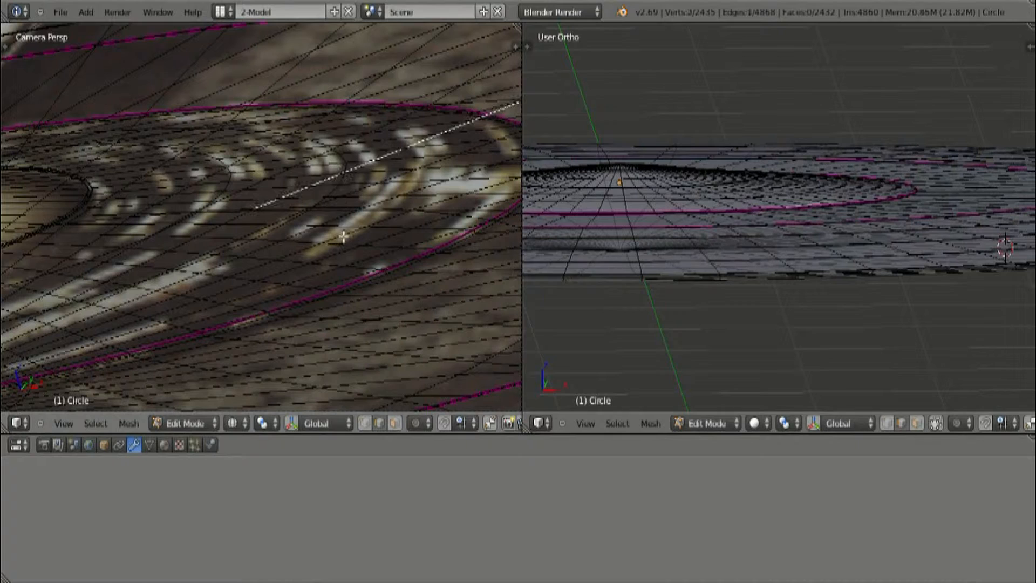
scroll(386, 211, "down", 1)
key("ctrl+e")
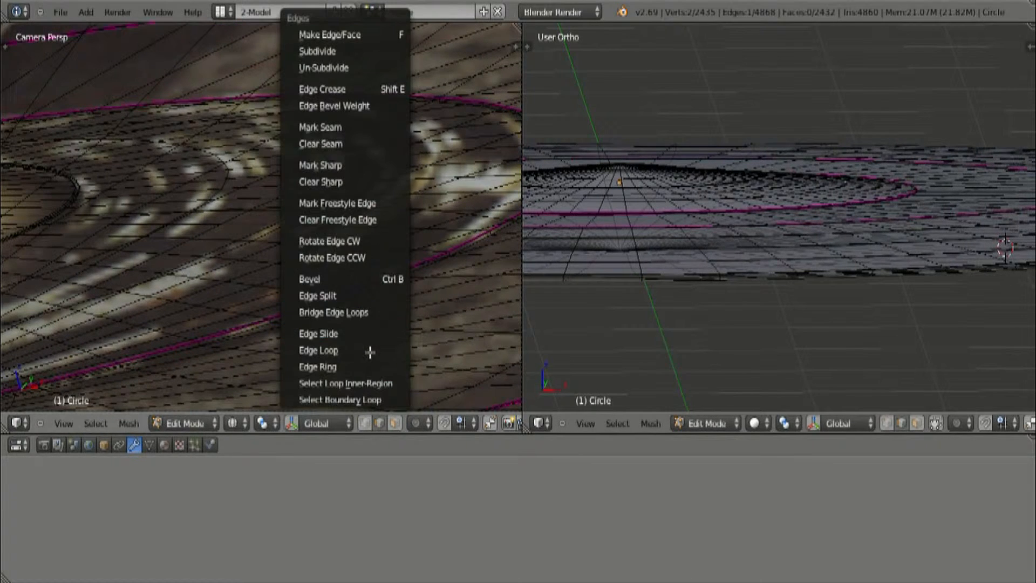
key("Return")
key("ctrl+e")
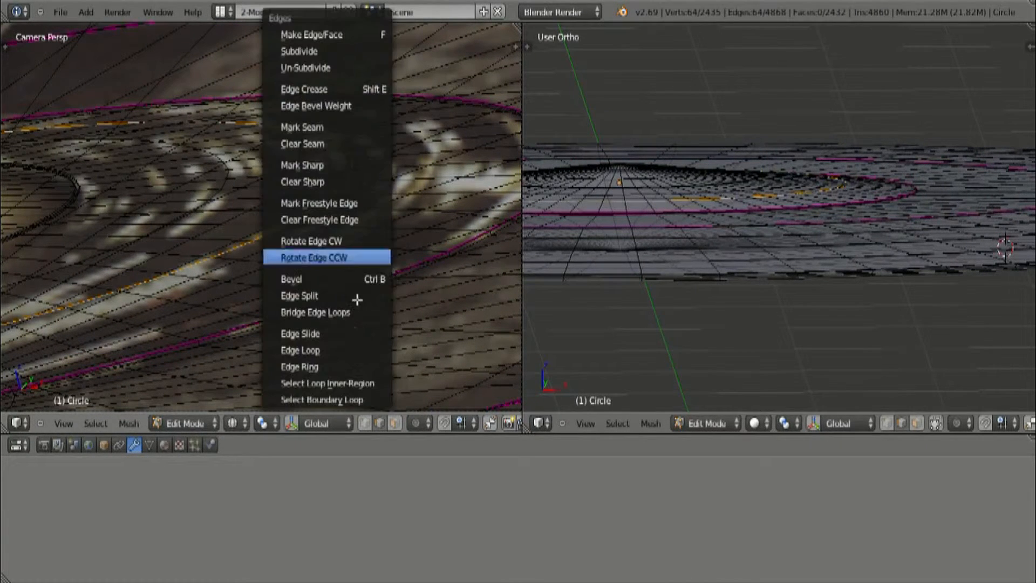
left_click(352, 334)
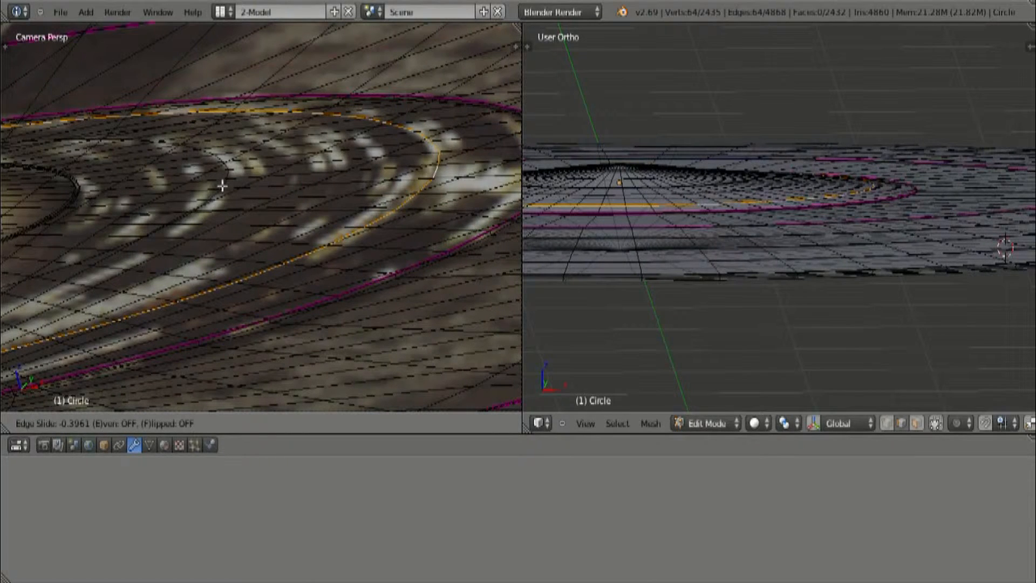
left_click(429, 406)
Compare the repositioned ring with the bare reference image by hiding the mesh layer in Object Mode, and return to Edit Mode.
left_click(192, 423)
left_click(207, 407)
key("Delete")
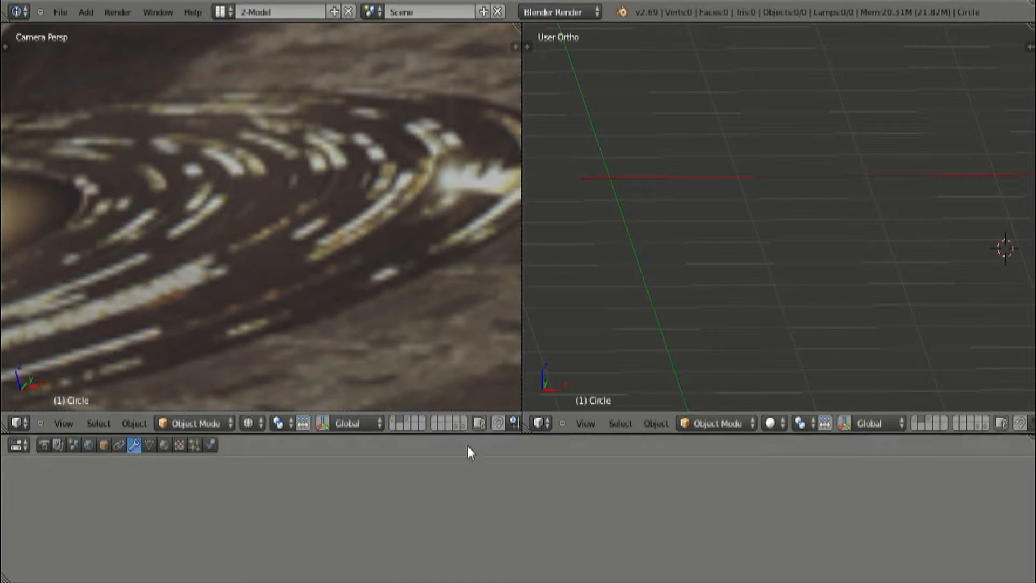
key("ctrl+z")
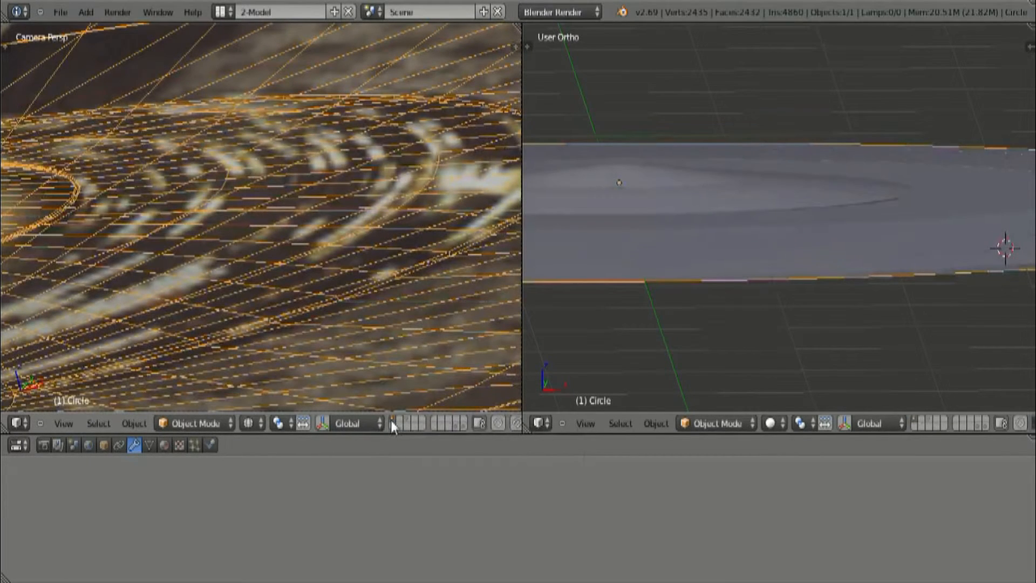
left_click(218, 422)
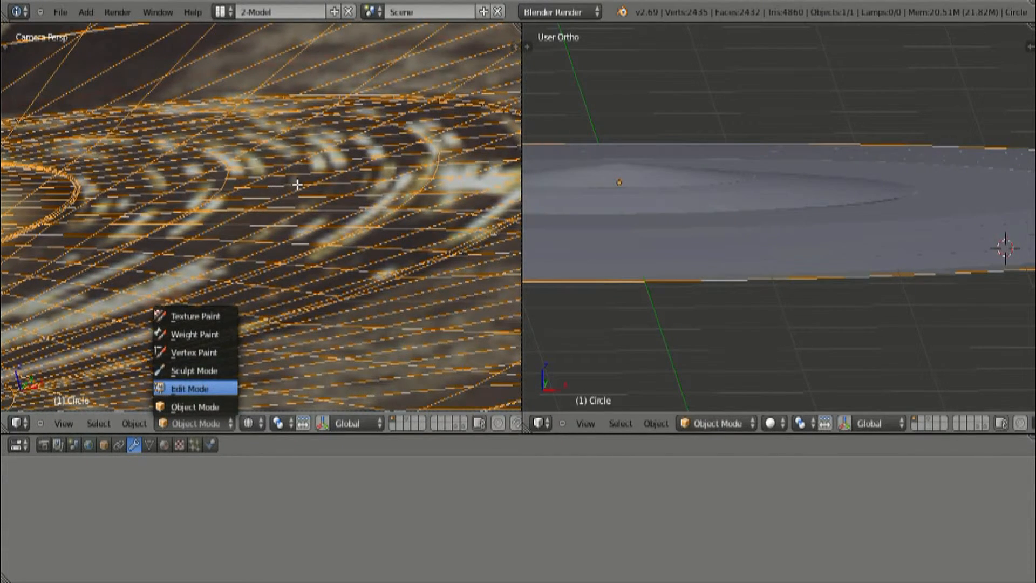
key("Return")
Try to add a loop cut between the repositioned ring and the next inner ring.
key("ctrl+e")
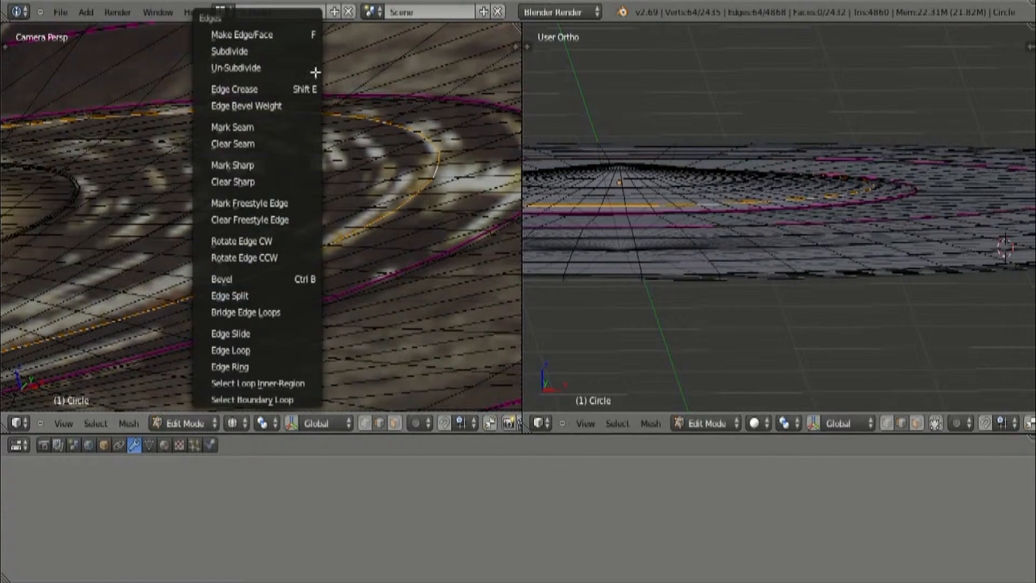
key("Escape")
key("ctrl+r")
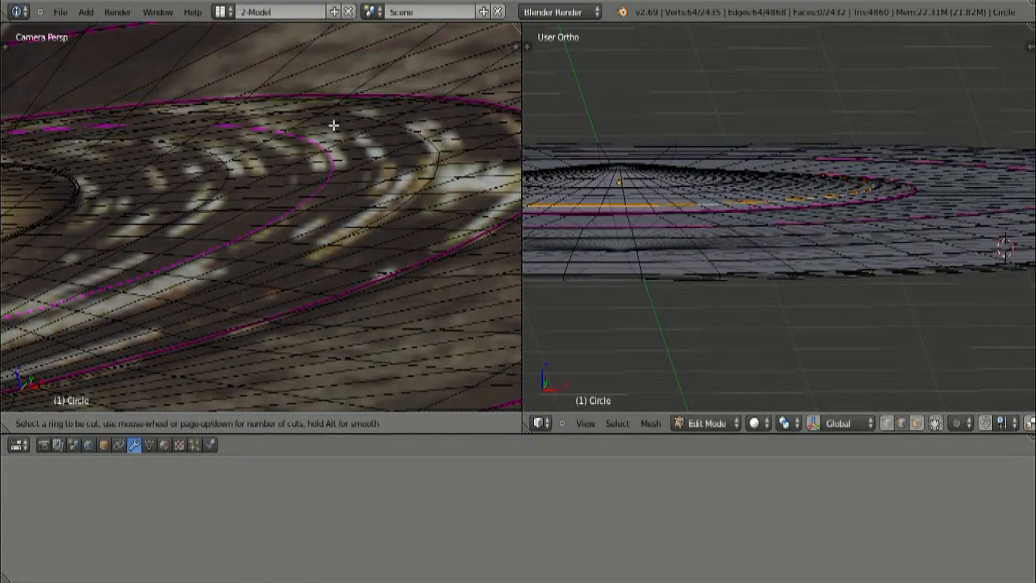
left_click(342, 139)
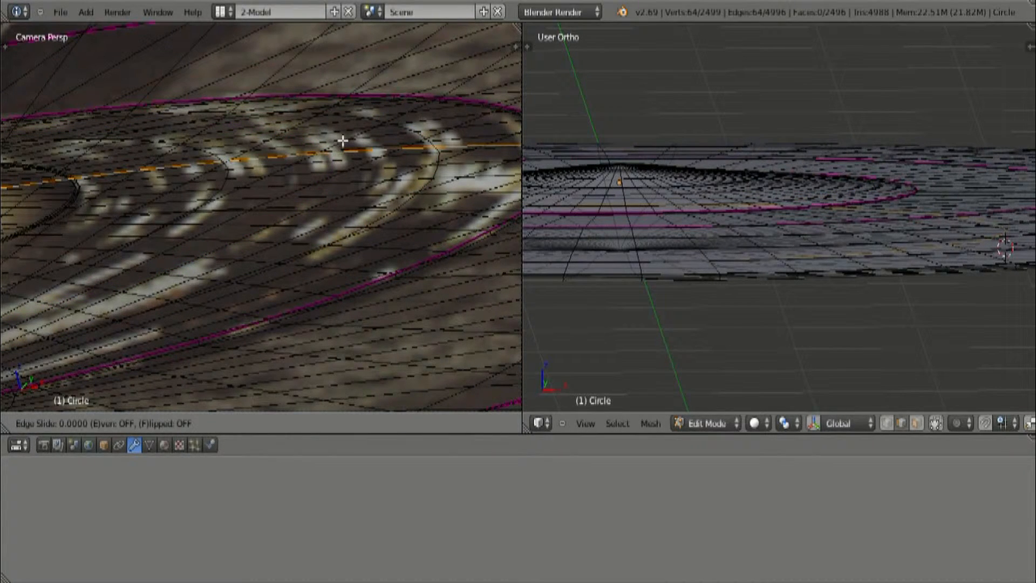
right_click(342, 141)
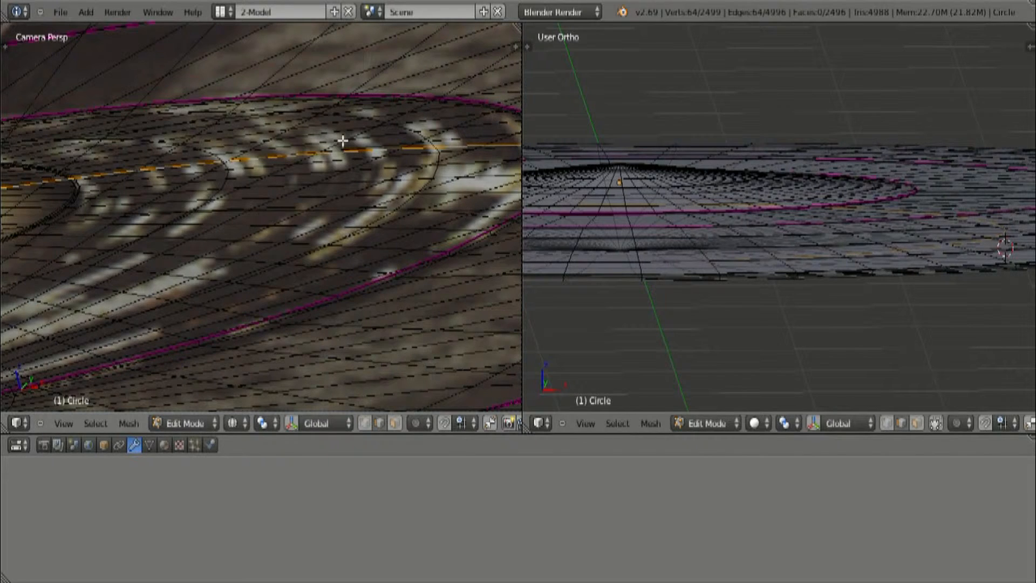
Cut a concentric edge loop about midway between the repositioned ring and the next inner ring, with an edge slide of about 0.009.
key("ctrl+r")
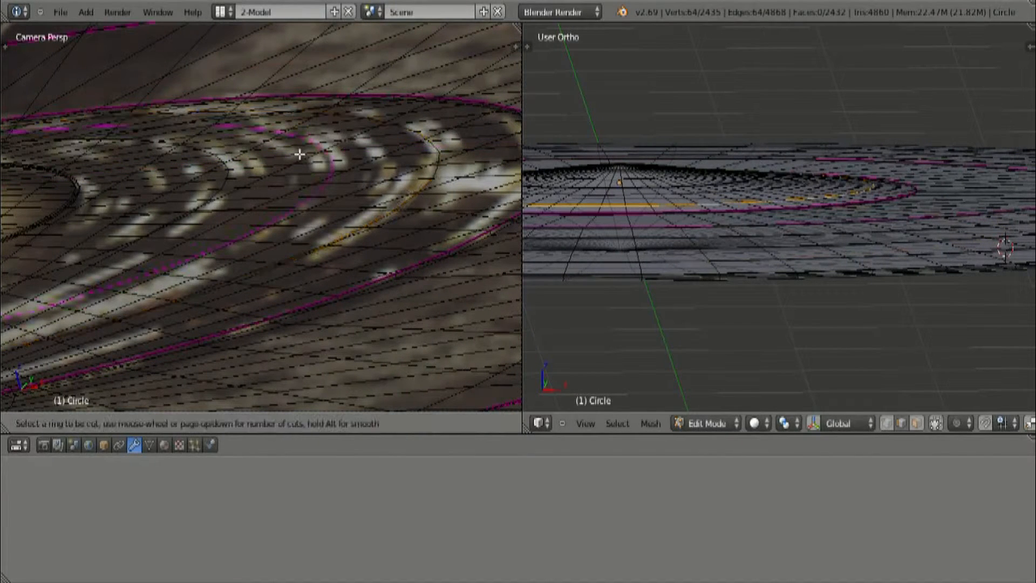
left_click(299, 153)
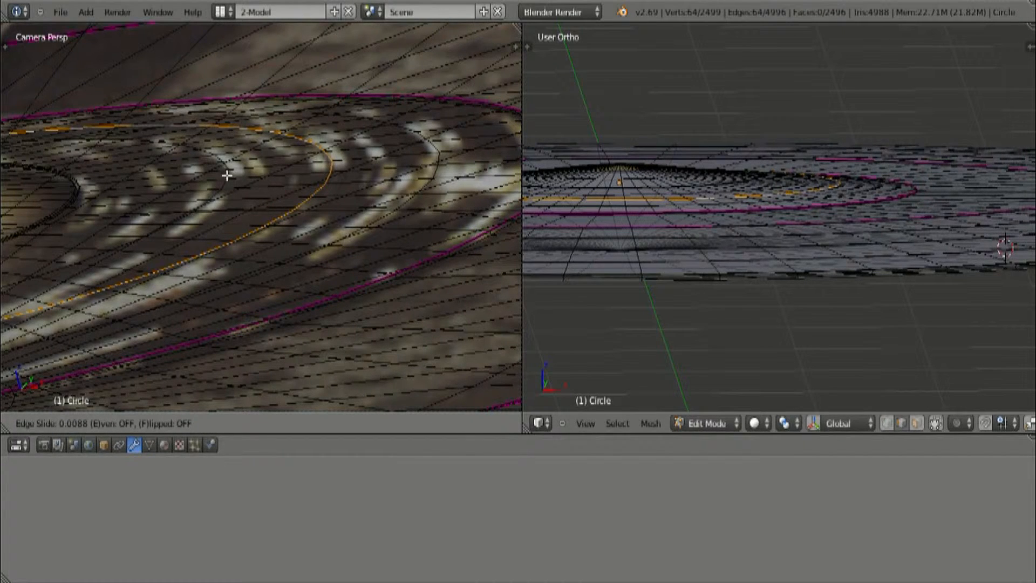
Select the existing ring just inside the newly cut loop as an edge loop and slide it outward about 0.36.
right_click(225, 205)
key("ctrl+e")
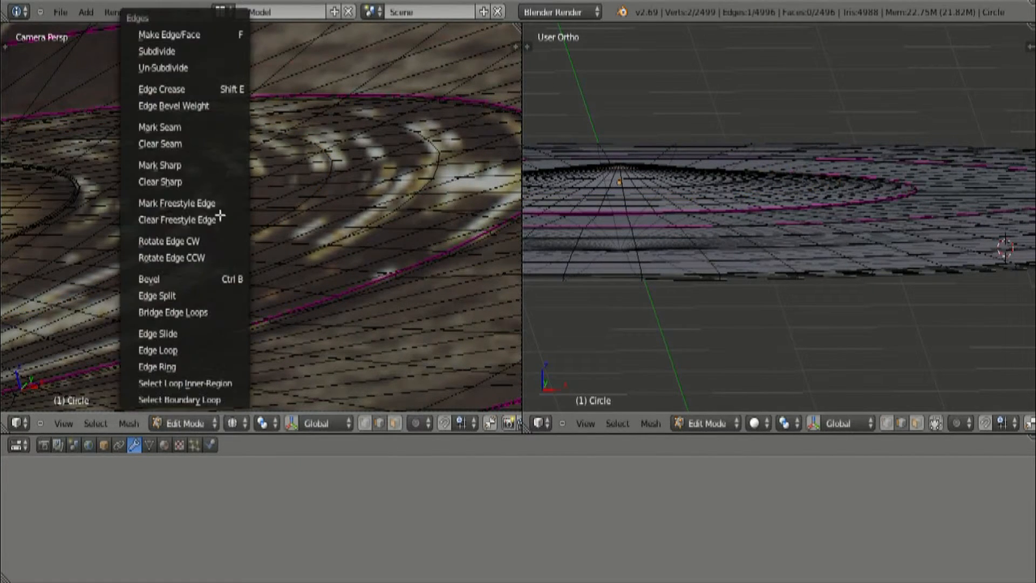
left_click(189, 350)
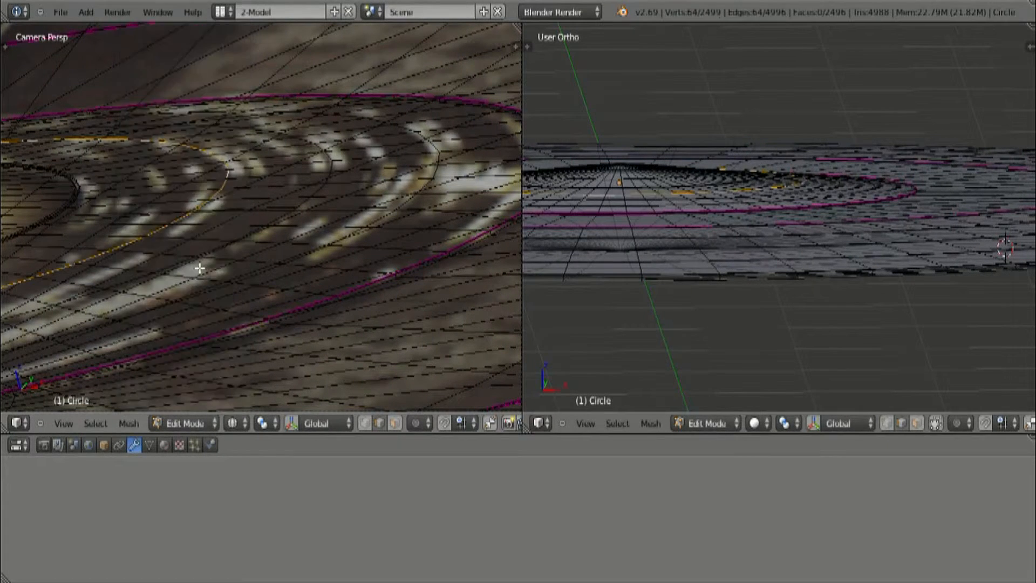
key("ctrl+e")
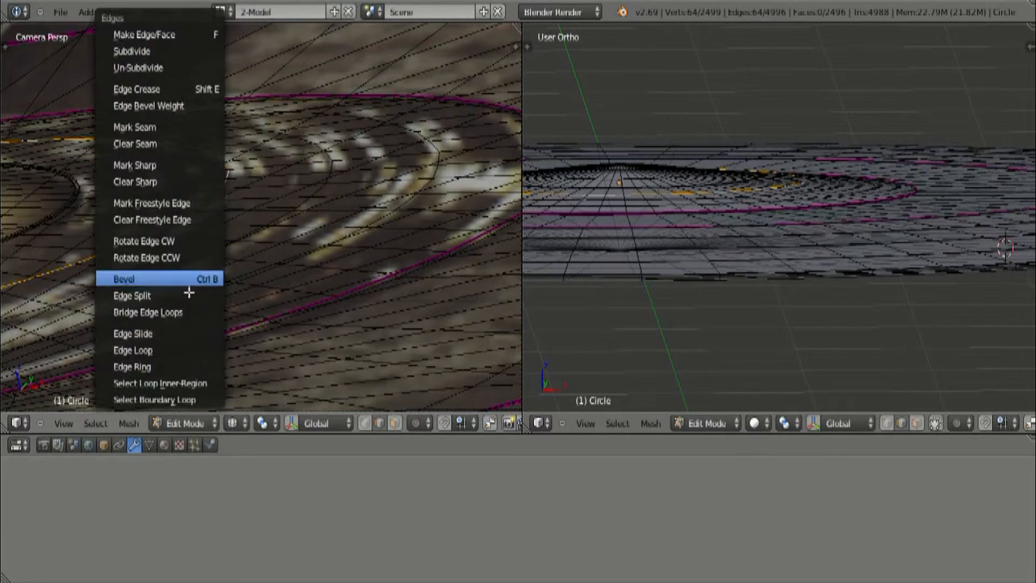
left_click(175, 333)
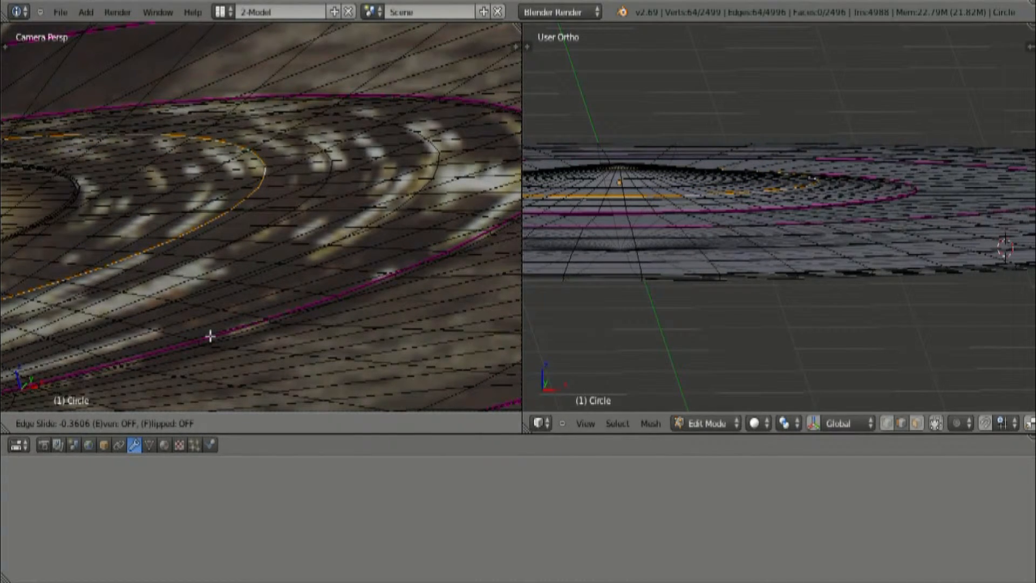
left_click(168, 187)
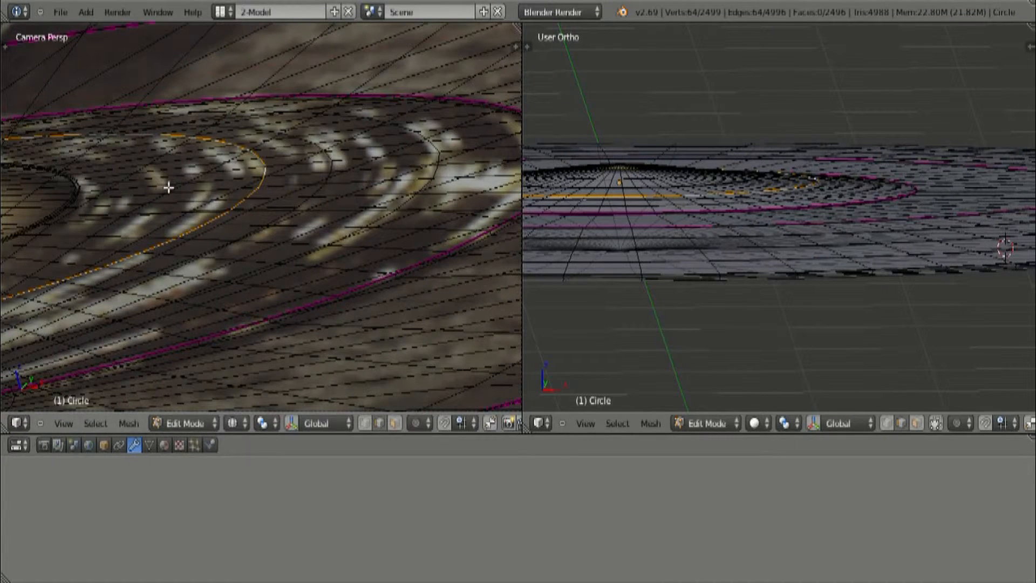
Cut a concentric edge loop between the slid ring and the central dome's base ring, with an edge slide of about 0.007.
key("ctrl+r")
left_click(168, 187)
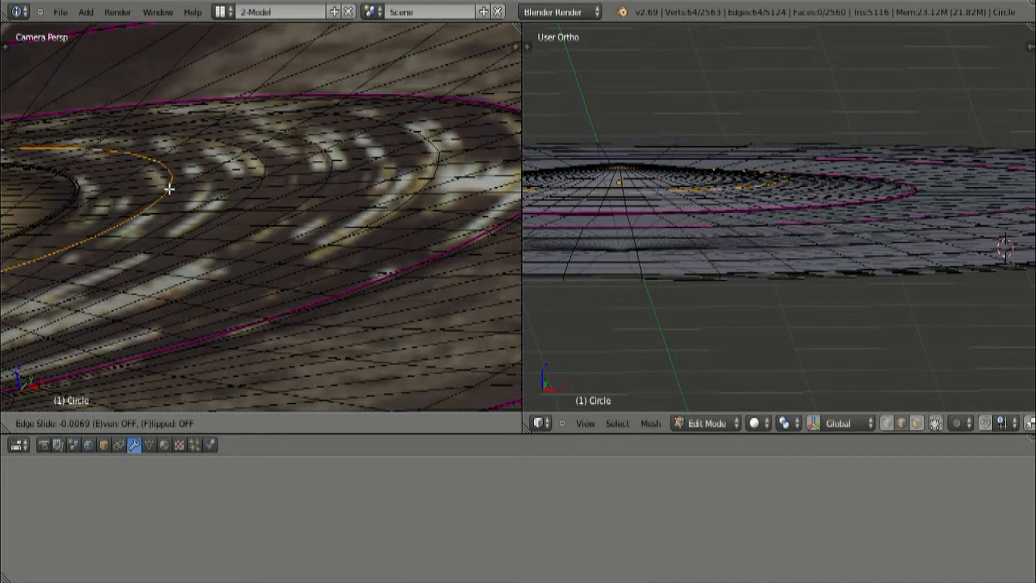
left_click(169, 189)
Examine the spacing of the saucer's edge loops against the reference rings, from the central dome out past the seam ring.
scroll(300, 206, "down", 3)
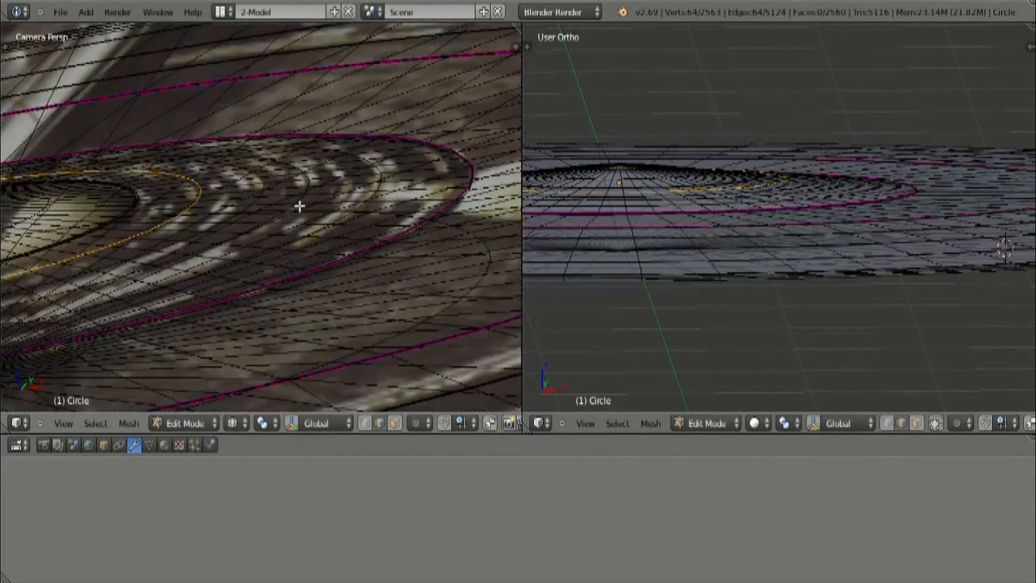
scroll(300, 206, "up", 1)
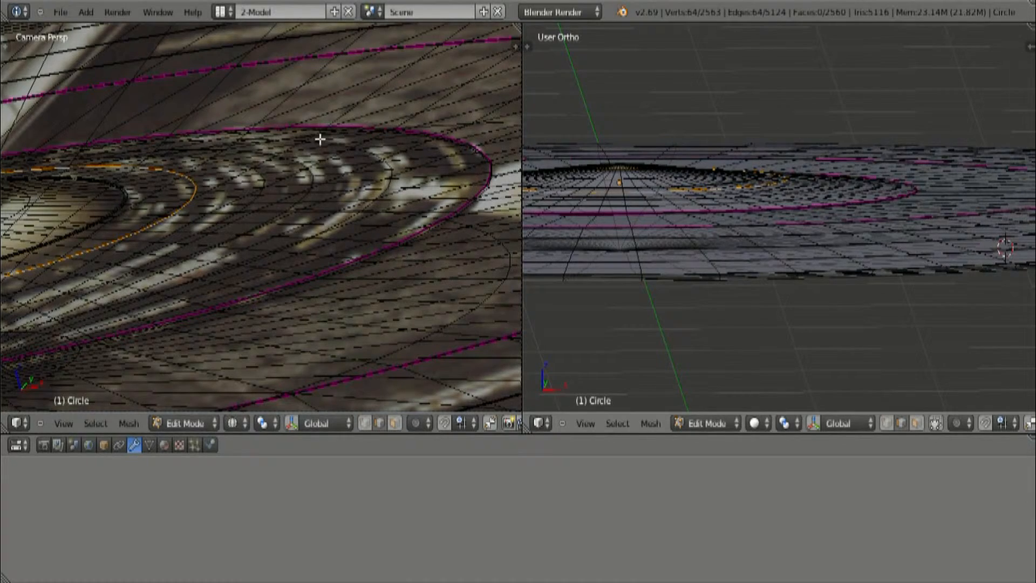
middle_click_drag(786, 261, 821, 288)
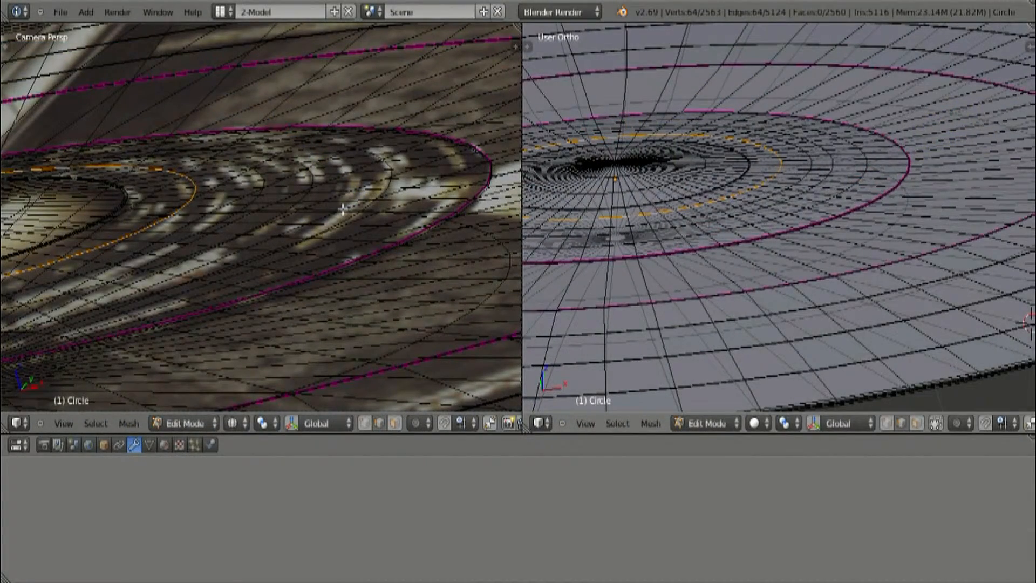
scroll(229, 196, "down", 7)
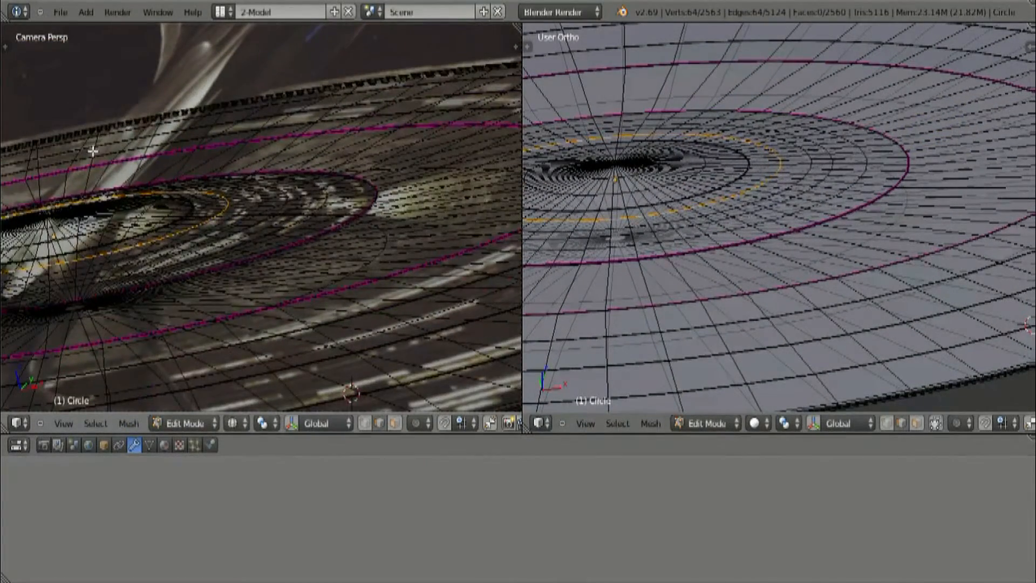
scroll(223, 119, "down", 3)
middle_click_drag(234, 94, 259, 164, "shift")
scroll(265, 190, "up", 4)
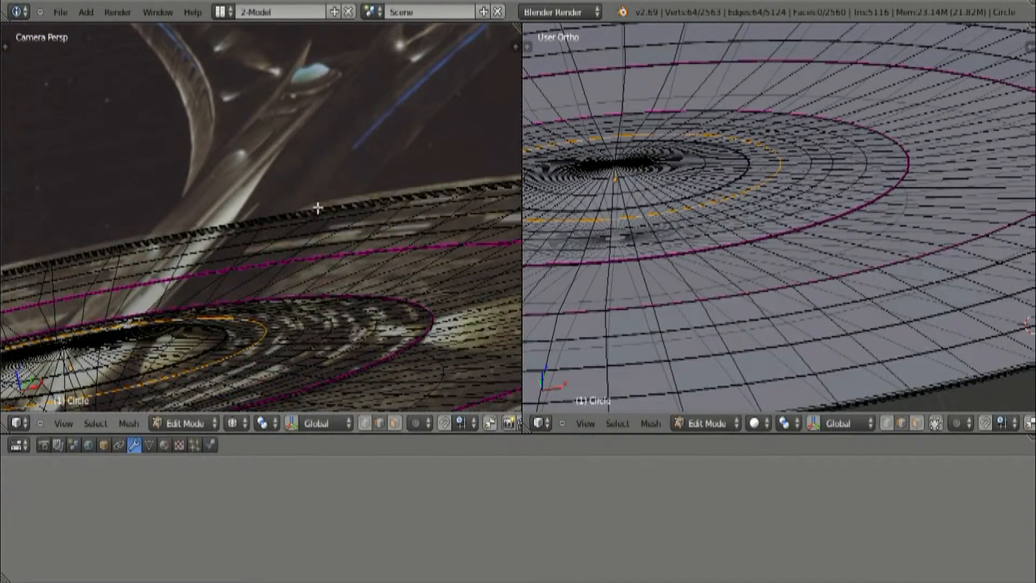
scroll(390, 231, "down", 1)
middle_click_drag(386, 191, 273, 138, "shift")
middle_click_drag(296, 185, 286, 100, "shift")
middle_click_drag(294, 168, 280, 246, "shift")
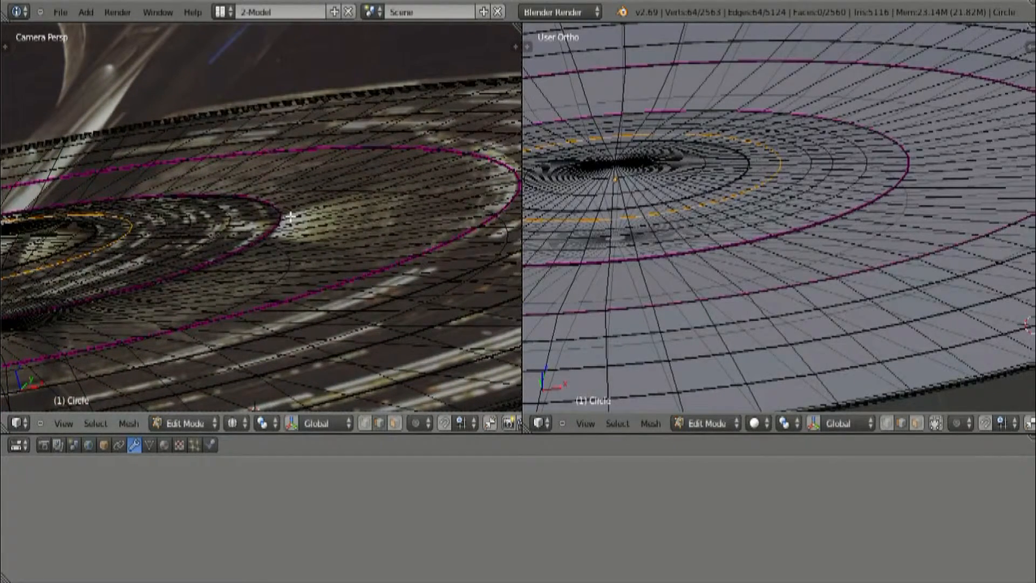
middle_click_drag(118, 272, 254, 235, "shift")
scroll(326, 213, "up", 3)
scroll(258, 233, "up", 3)
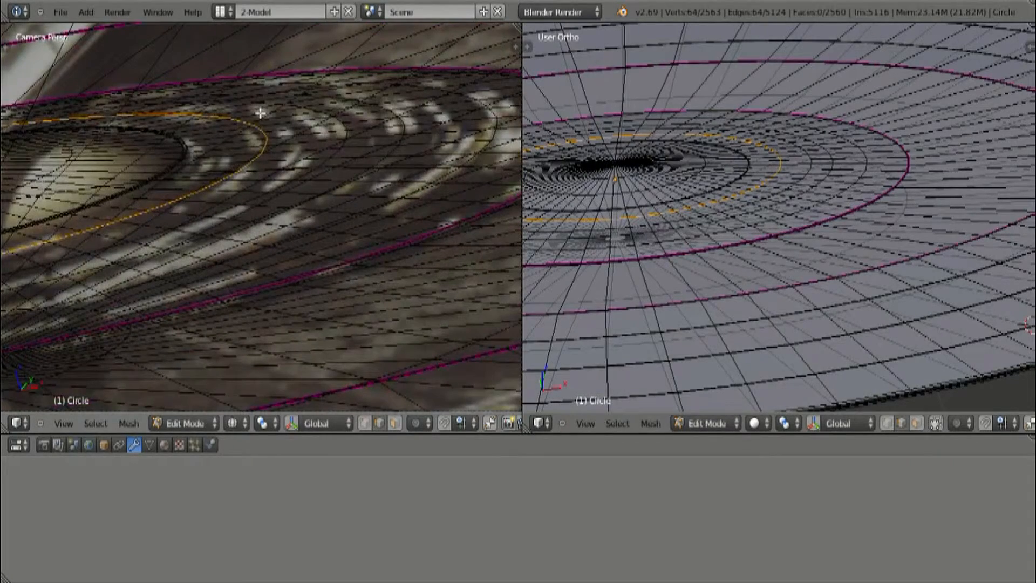
scroll(262, 113, "up", 1)
scroll(487, 144, "up", 1)
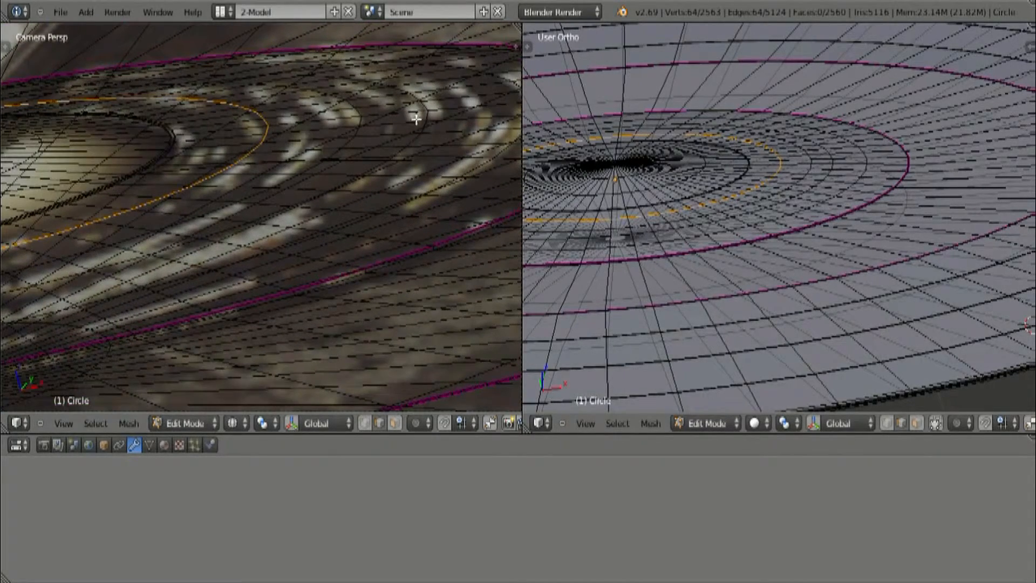
middle_click_drag(381, 173, 41, 181, "shift")
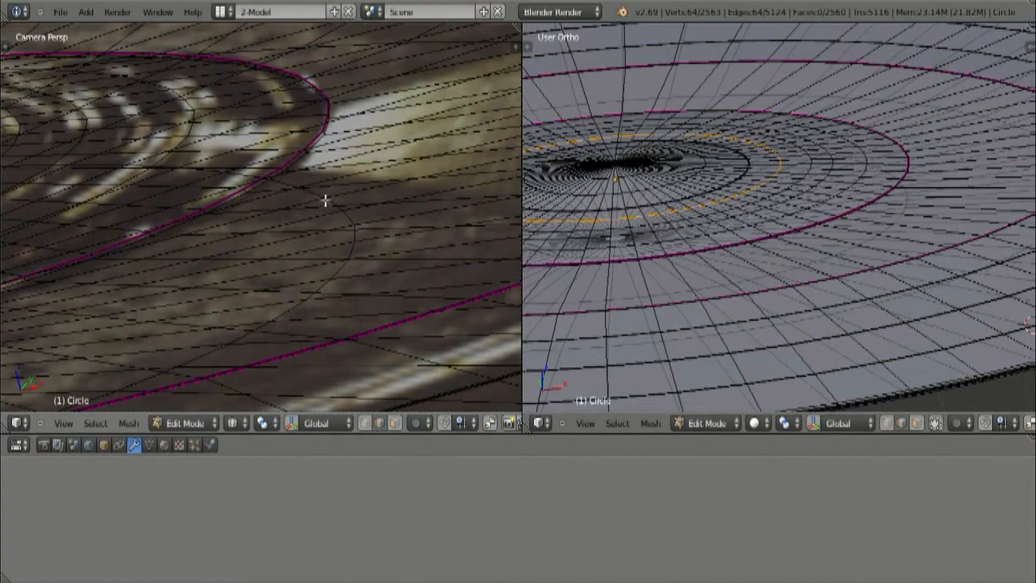
Render the saucer from the camera to check the recessed panel lines, and return to the mesh.
key("F12")
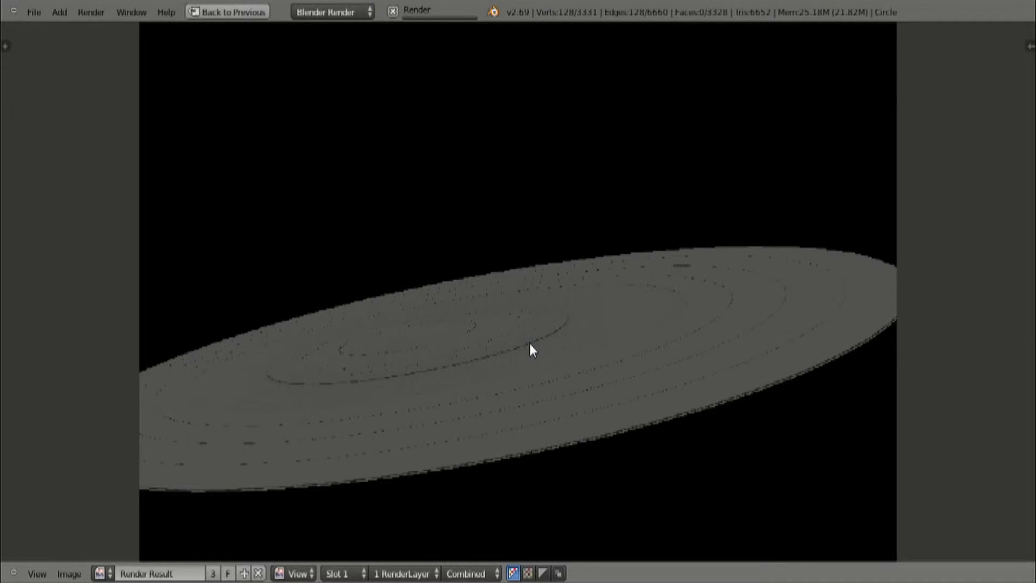
key("Escape")
scroll(418, 236, "down", 1)
scroll(694, 153, "down", 7)
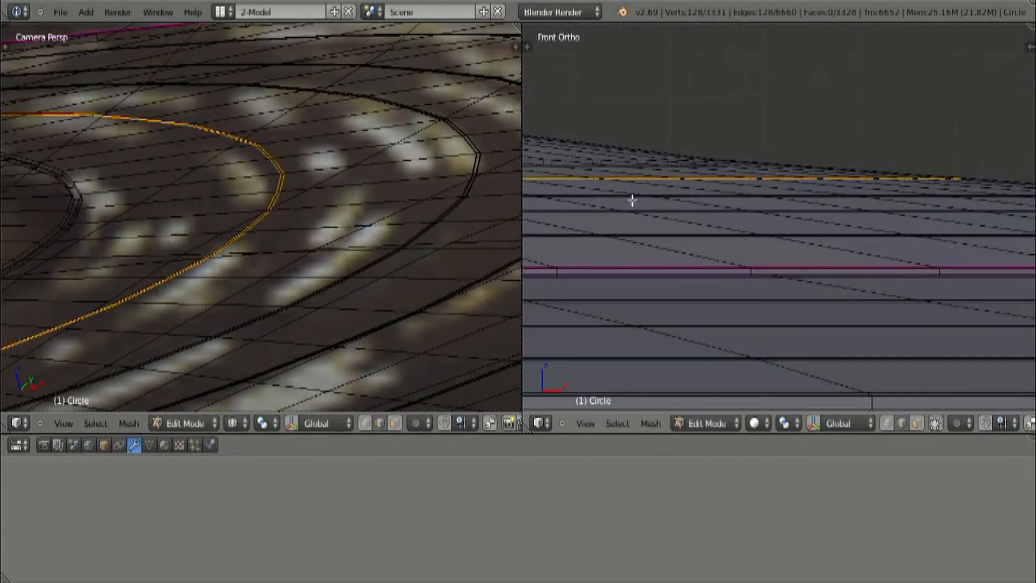
Select the edge loop around the base of the central dome on the saucer's upper surface.
scroll(587, 233, "down", 5)
middle_click_drag(602, 222, 621, 219, "shift")
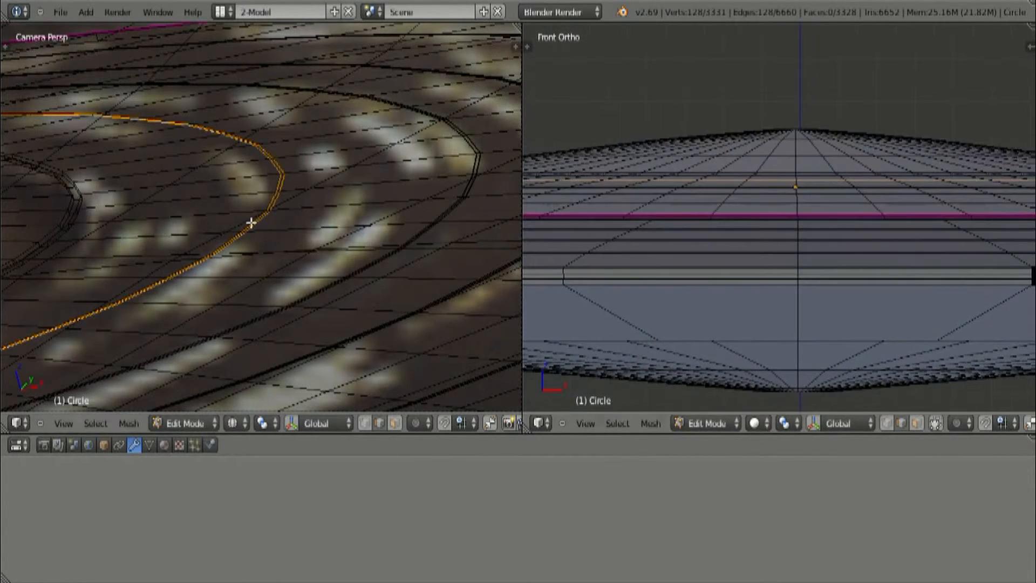
scroll(280, 224, "down", 6)
middle_click_drag(92, 230, 381, 228, "shift")
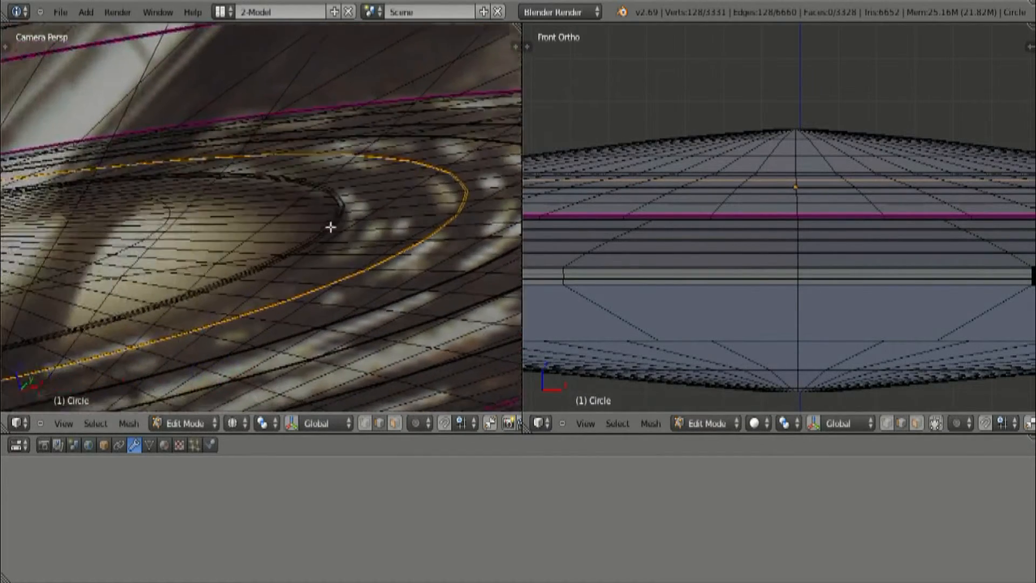
scroll(221, 236, "down", 9)
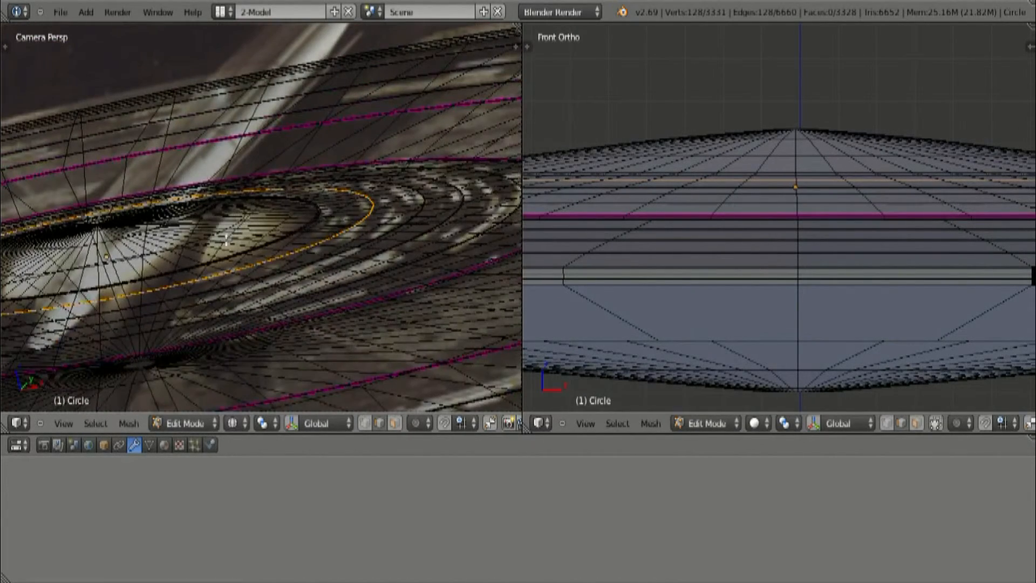
scroll(157, 250, "down", 1)
scroll(726, 160, "down", 3)
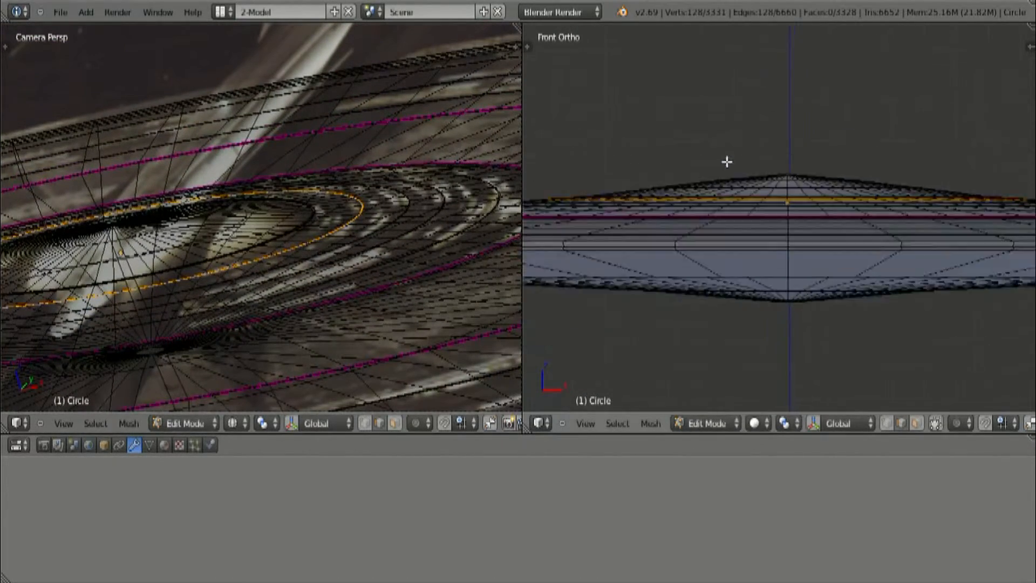
scroll(727, 161, "up", 3)
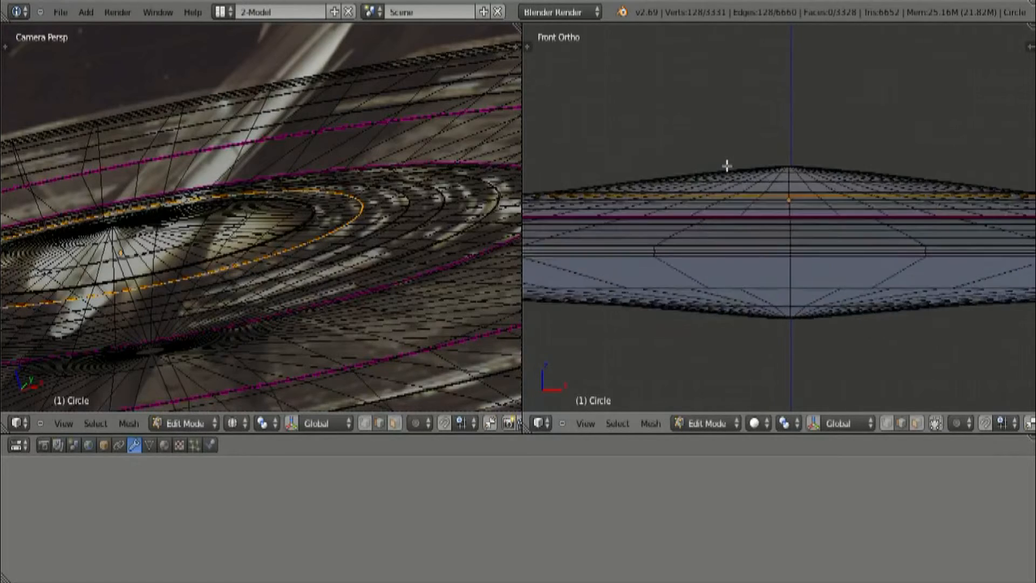
scroll(310, 247, "up", 2)
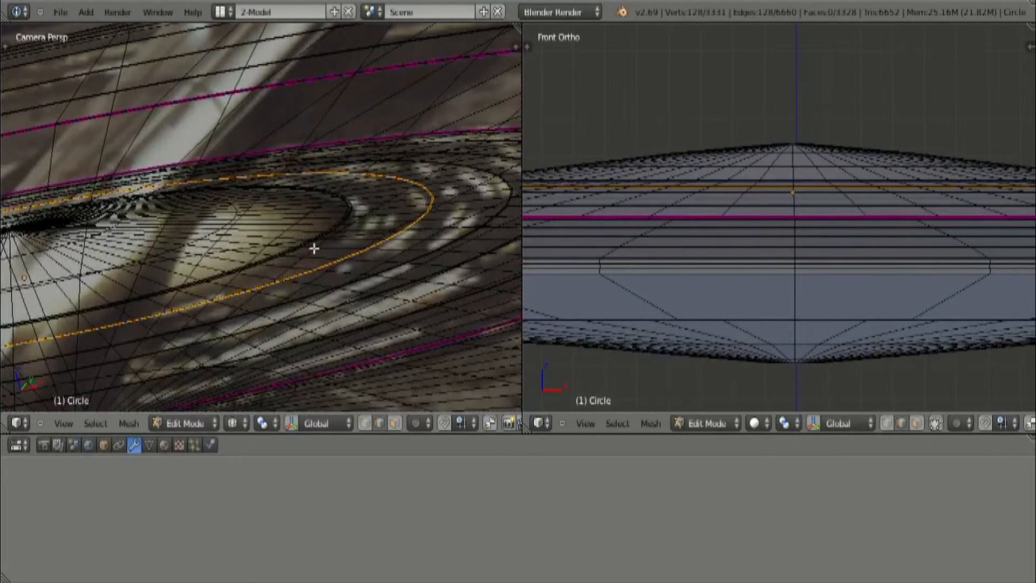
scroll(346, 238, "up", 1)
right_click(348, 240)
key("ctrl+e")
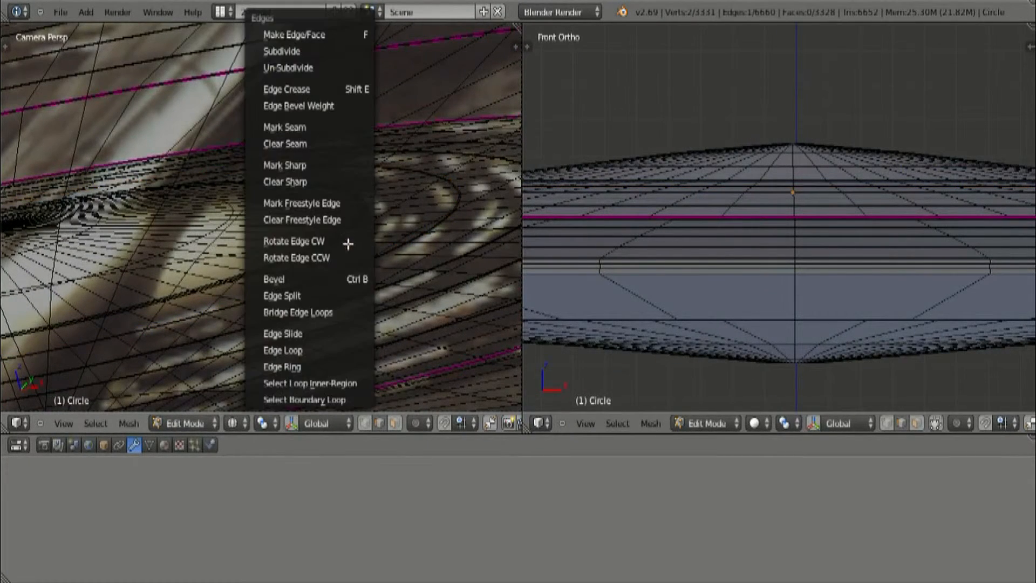
left_click(322, 351)
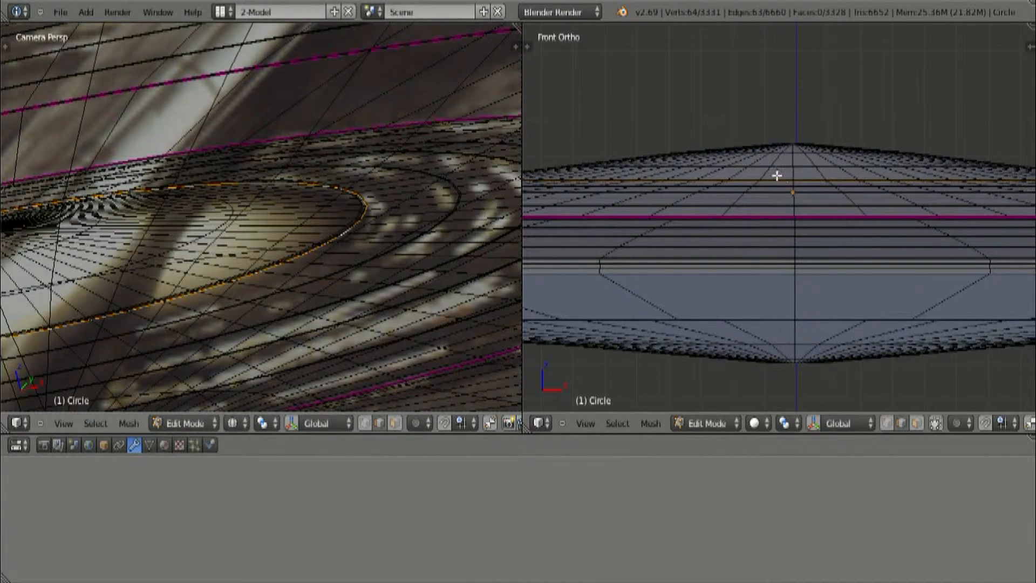
Inspect the saucer's profile in front view and its outer rim in both the front and camera views.
scroll(753, 161, "down", 5)
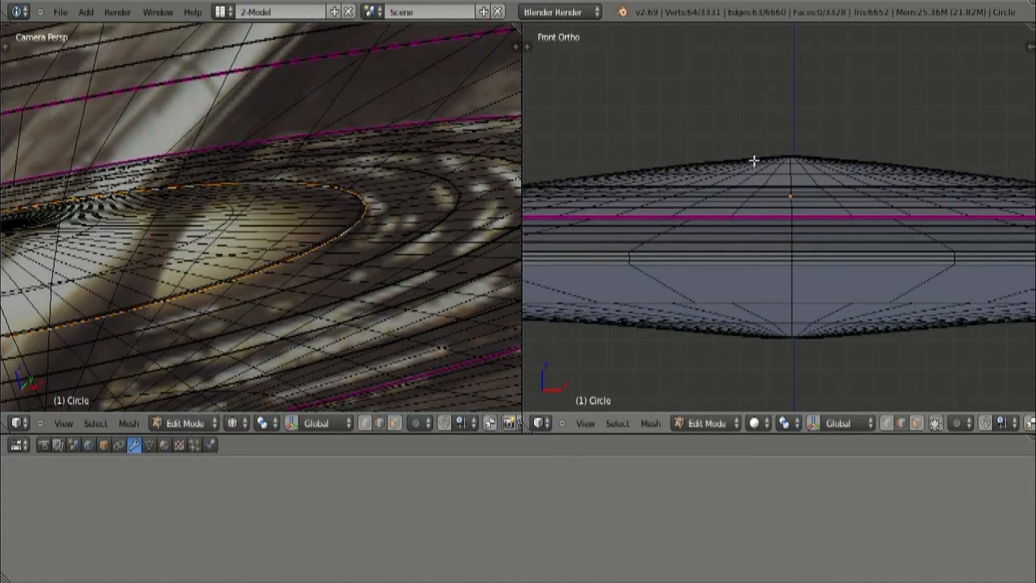
scroll(767, 193, "down", 2)
scroll(770, 200, "up", 3)
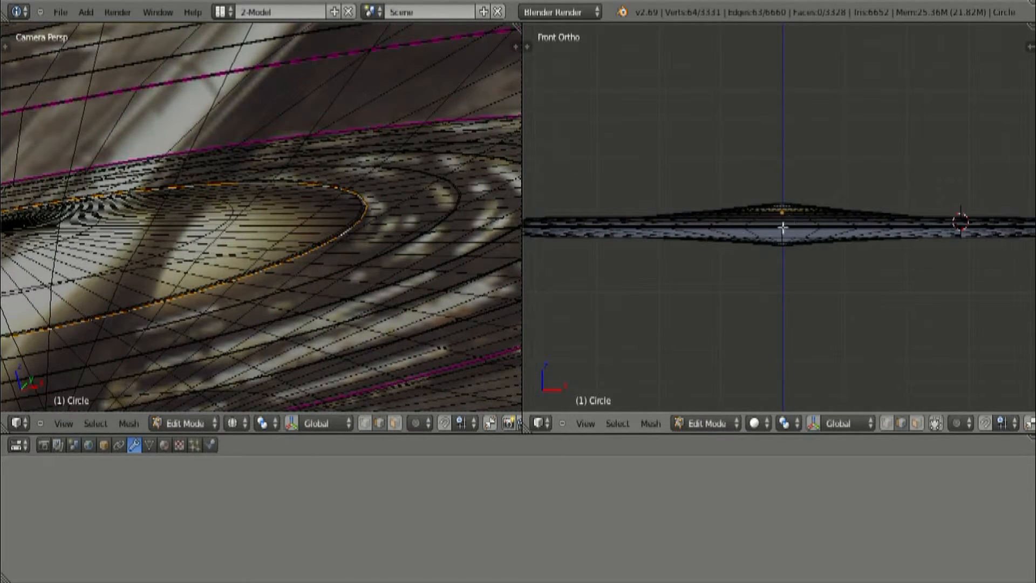
scroll(788, 223, "down", 2)
scroll(275, 220, "up", 8)
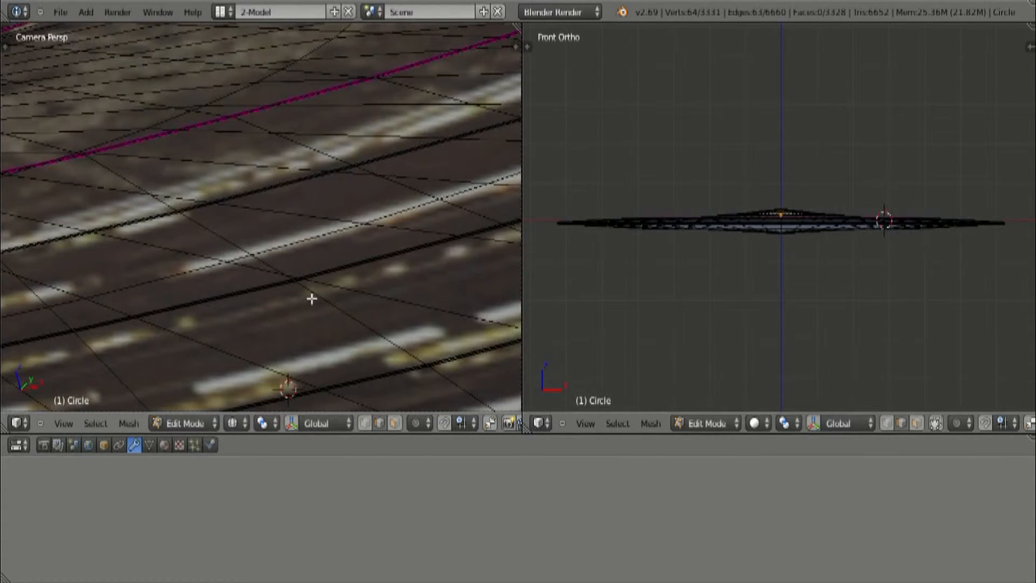
middle_click_drag(307, 287, 78, 85, "shift")
scroll(337, 227, "up", 2)
scroll(829, 248, "up", 8)
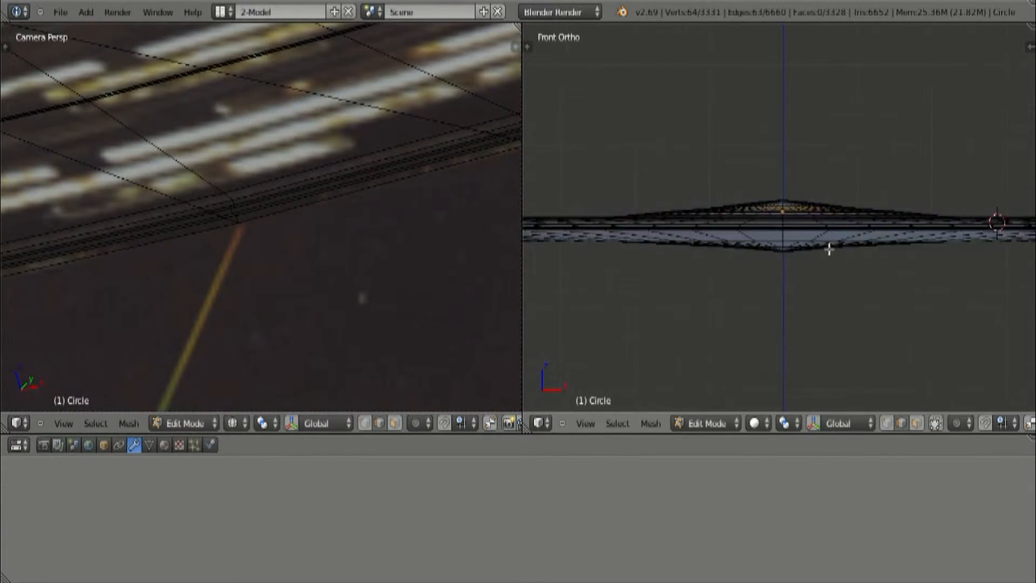
scroll(829, 248, "down", 1)
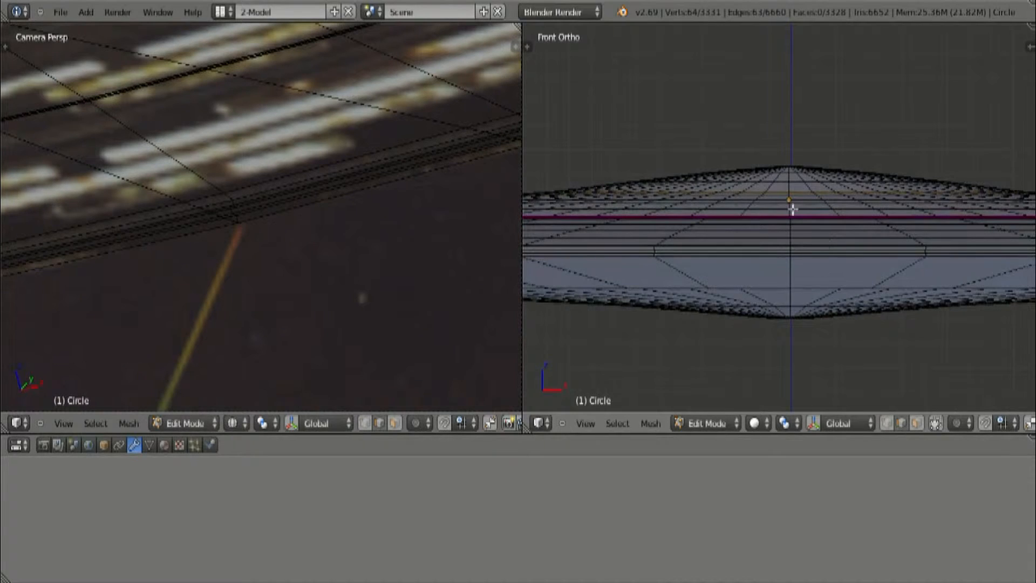
scroll(791, 290, "down", 1)
scroll(347, 232, "down", 1)
scroll(347, 232, "down", 5)
middle_click_drag(949, 283, 550, 263, "shift")
scroll(824, 278, "down", 5)
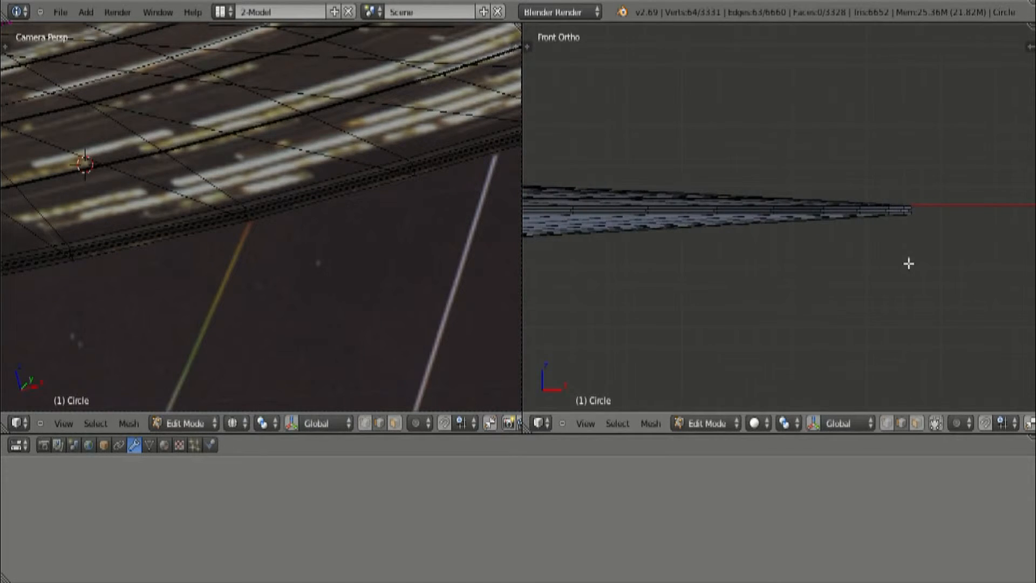
middle_click_drag(908, 264, 818, 259, "shift")
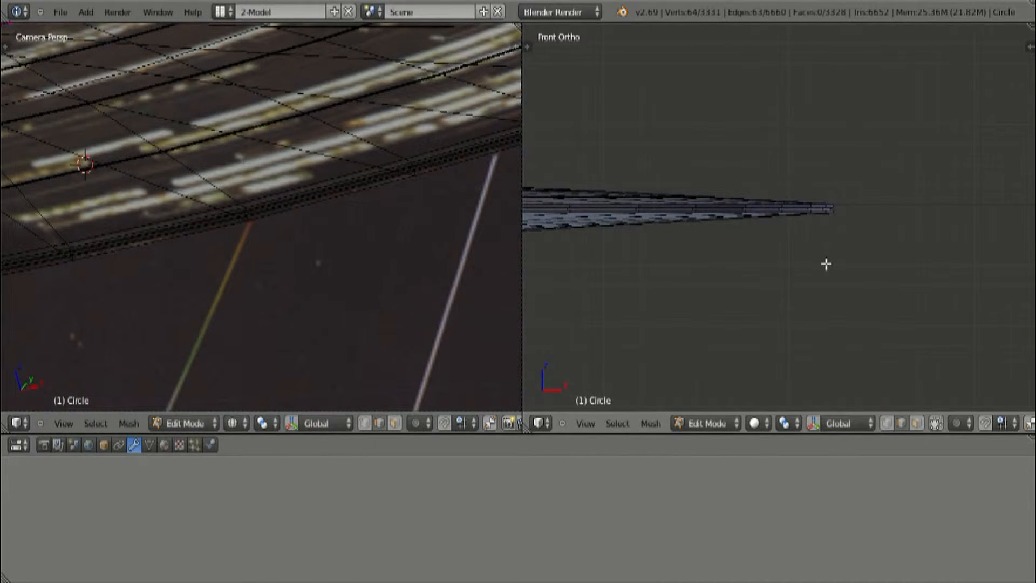
middle_click_drag(826, 263, 812, 260, "shift")
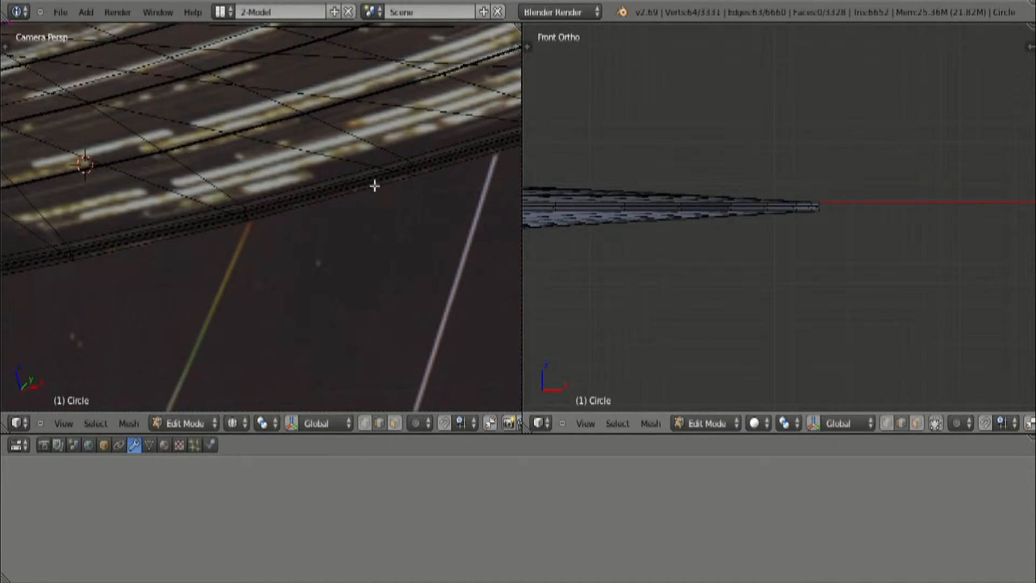
scroll(832, 243, "up", 5)
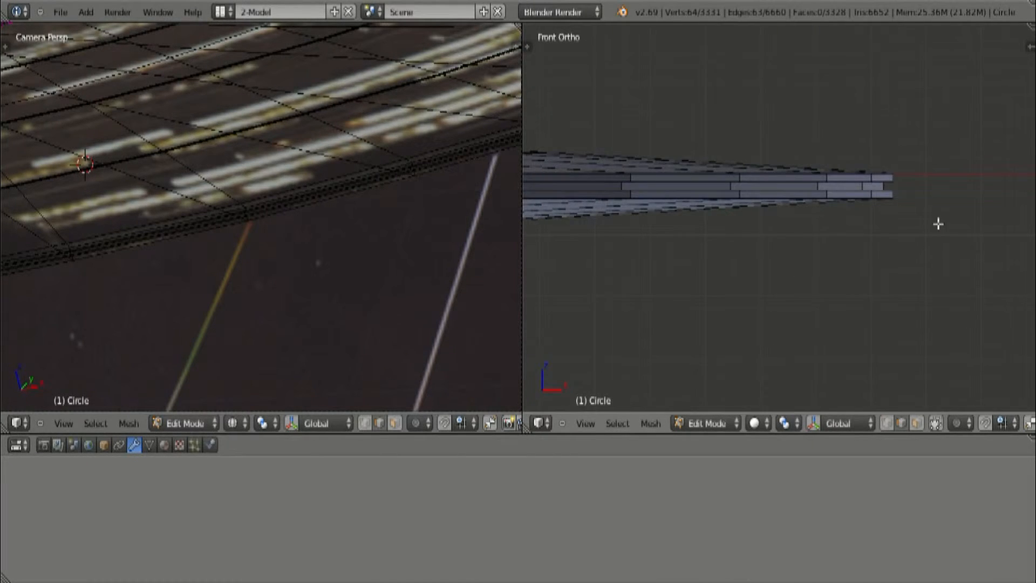
middle_click_drag(938, 224, 834, 227, "shift")
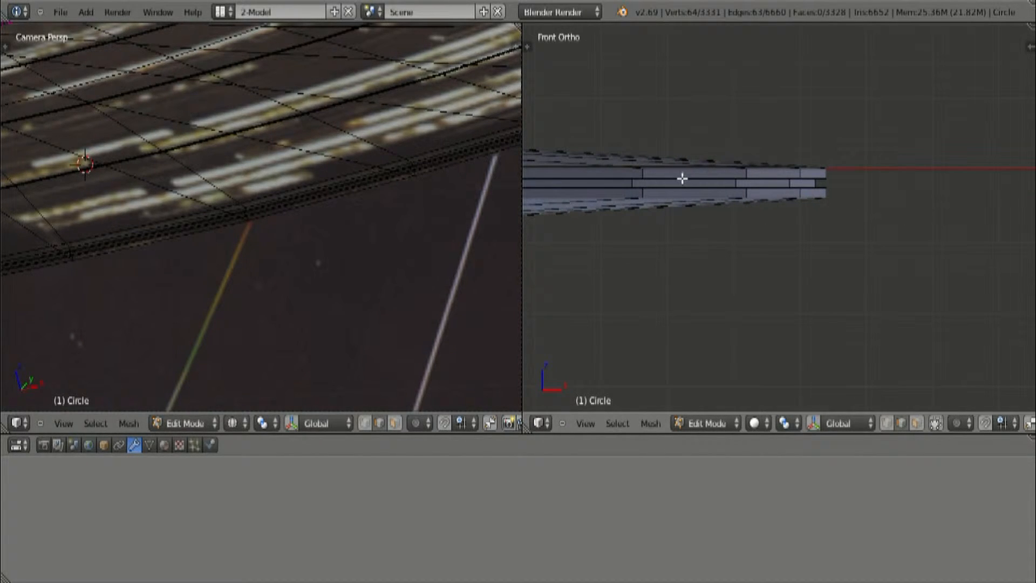
Examine the saucer's profile in front view, from the central dome out to the stepped groove in the outer rim.
scroll(638, 208, "up", 4)
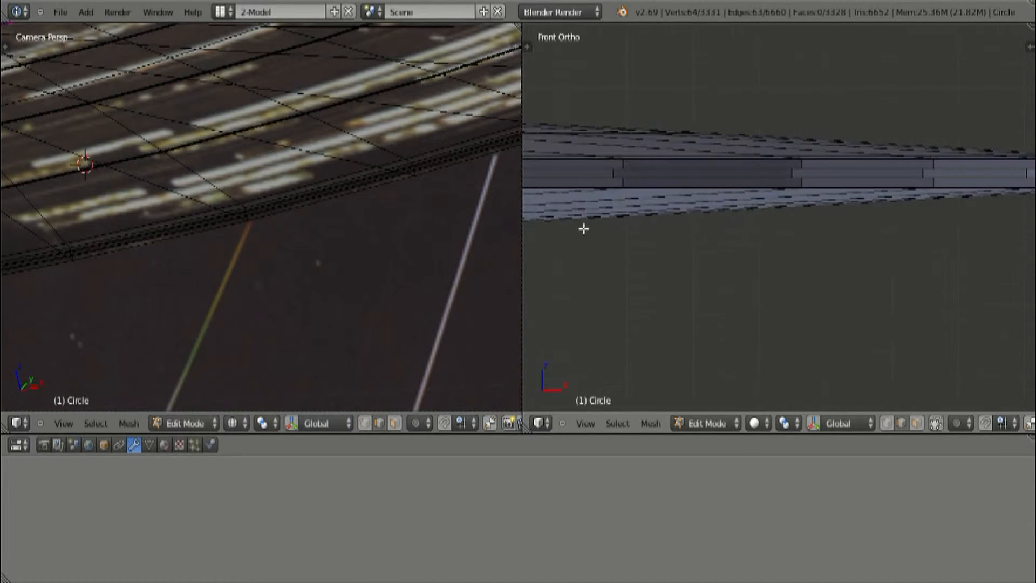
scroll(573, 248, "down", 4)
middle_click_drag(573, 247, 1013, 255, "shift")
middle_click_drag(509, 246, 849, 248, "shift")
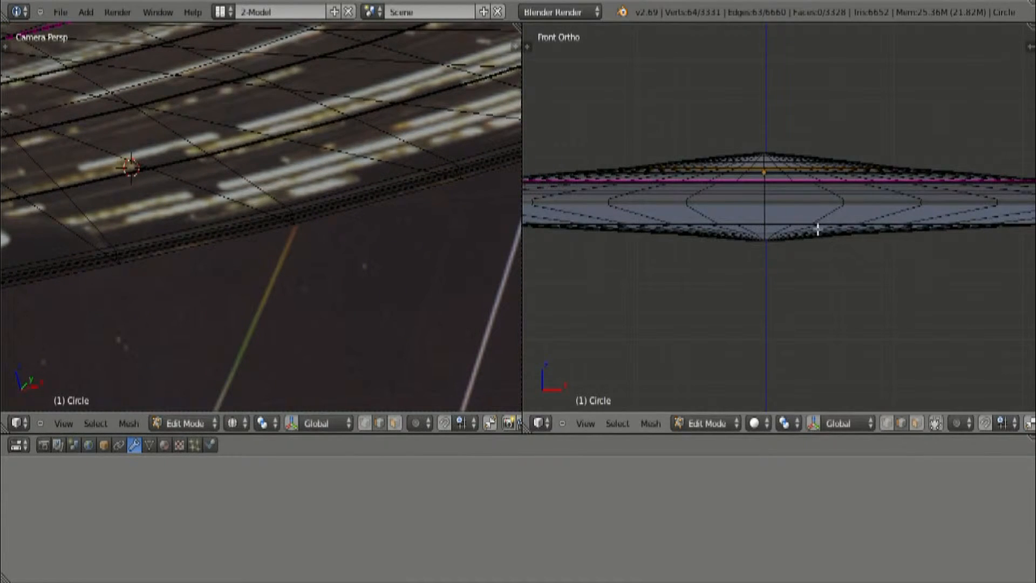
middle_click_drag(799, 170, 821, 169, "shift")
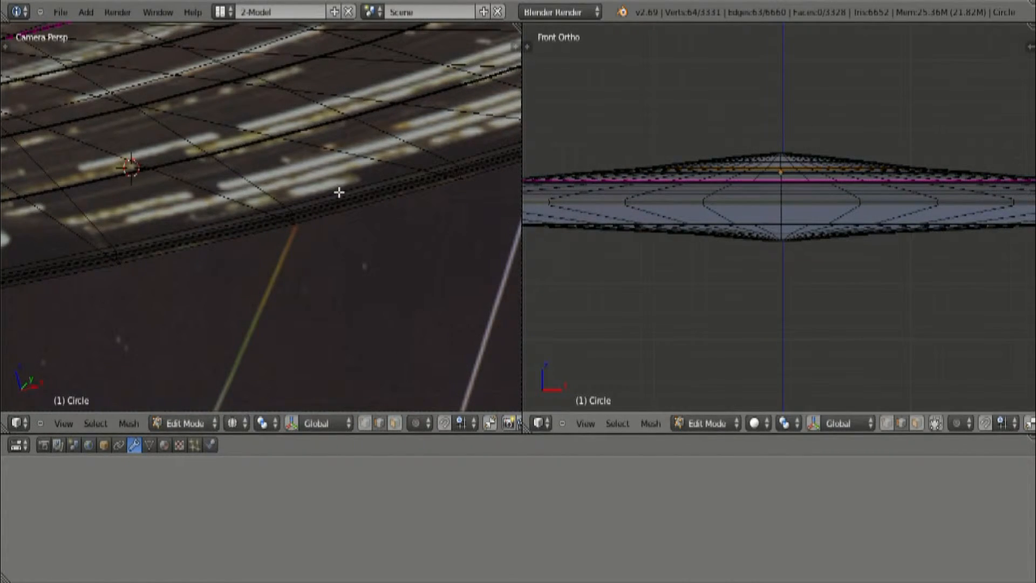
middle_click_drag(883, 228, 669, 237, "shift")
scroll(775, 248, "up", 7)
scroll(702, 142, "up", 4)
middle_click_drag(701, 142, 820, 359, "shift")
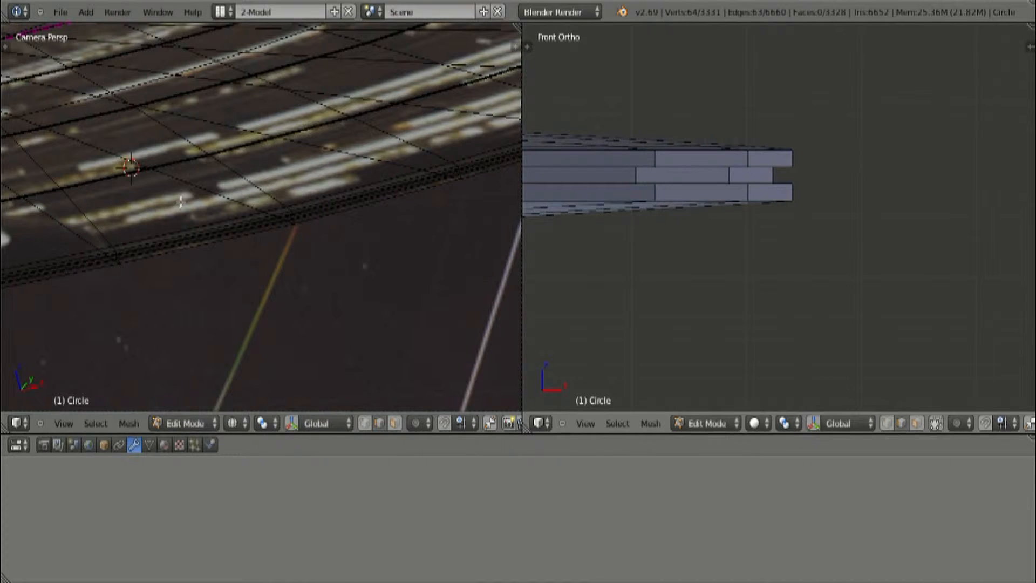
Leave mesh editing for Object Mode and show only an empty layer, leaving the reference image unobstructed.
left_click(197, 423)
left_click(190, 407)
left_click(400, 422)
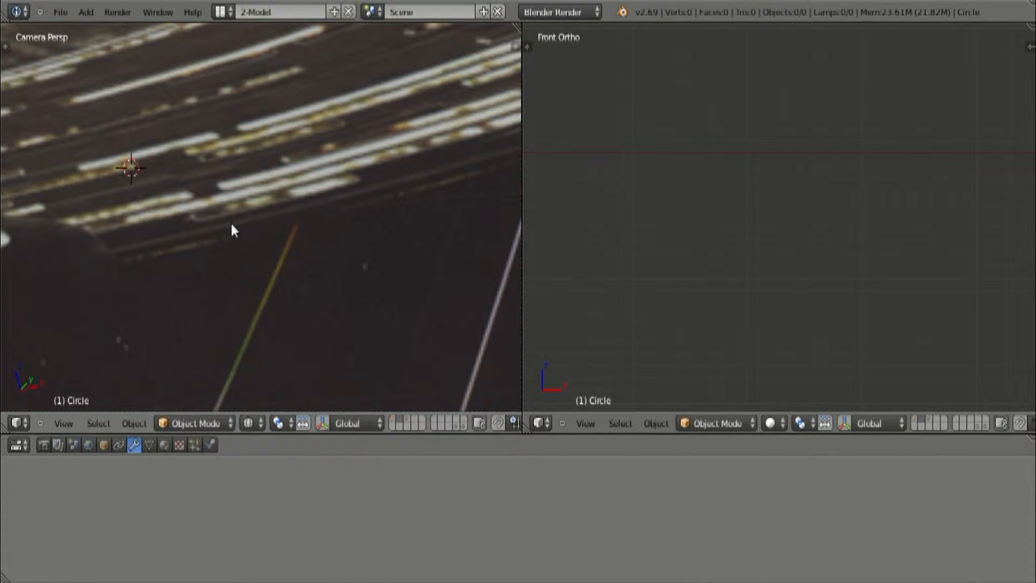
Examine the reference image along the saucer's outer rim, across its lit rings and up the ship's hull to the pylons.
middle_click_drag(443, 249, 116, 236, "shift")
middle_click_drag(456, 159, 162, 267, "shift")
middle_click_drag(457, 192, 205, 252, "shift")
middle_click_drag(384, 129, 690, 141, "shift")
middle_click_drag(136, 237, 382, 120, "shift")
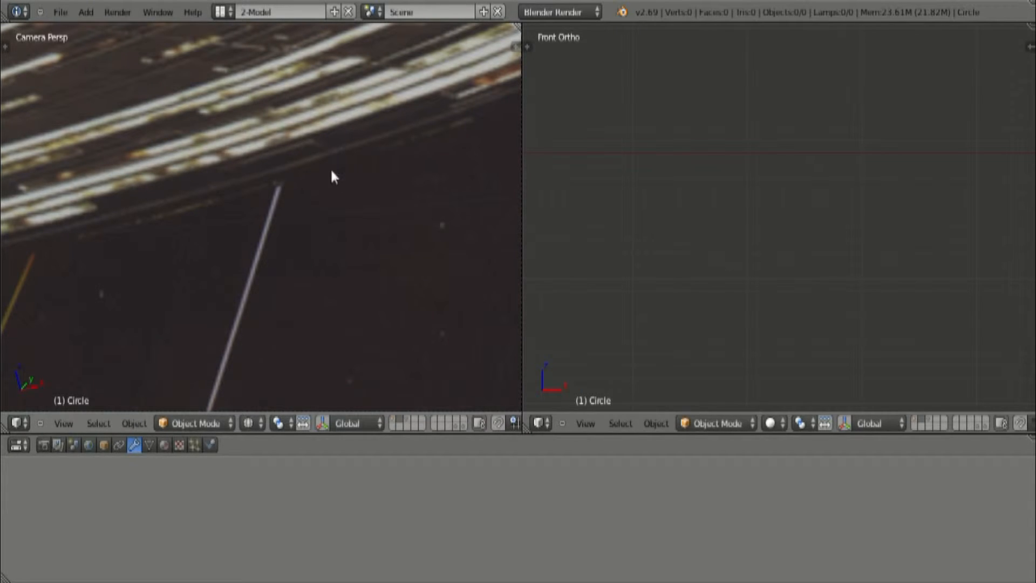
middle_click_drag(331, 168, 333, 164, "shift")
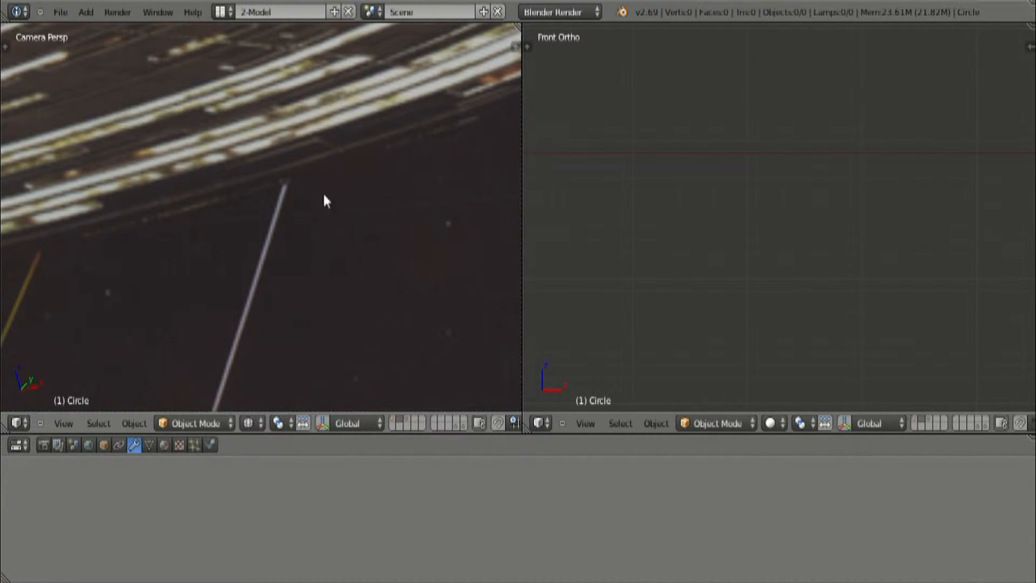
middle_click_drag(162, 252, 452, 188, "shift")
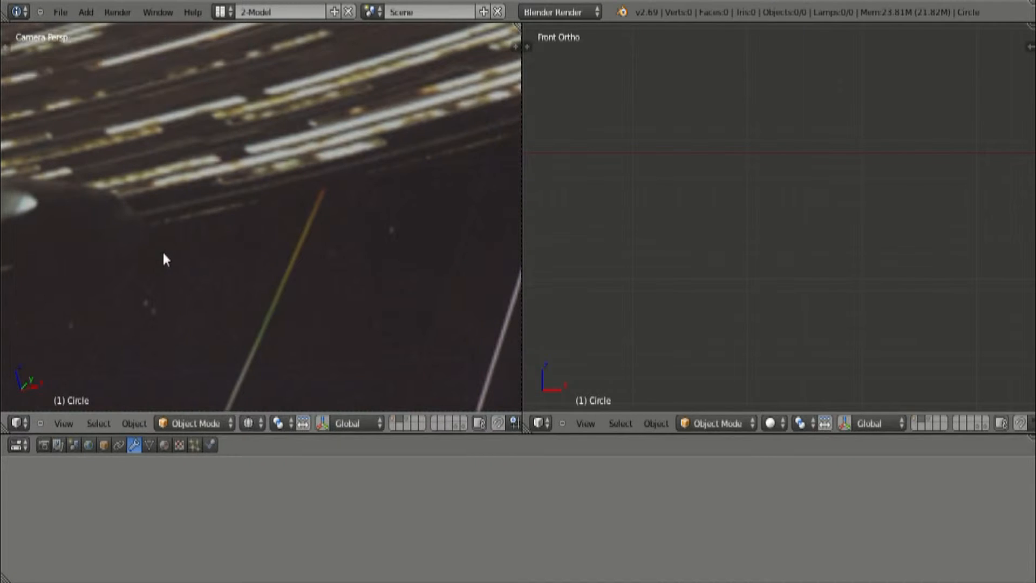
scroll(178, 228, "down", 4)
scroll(180, 232, "down", 3)
scroll(254, 228, "up", 3)
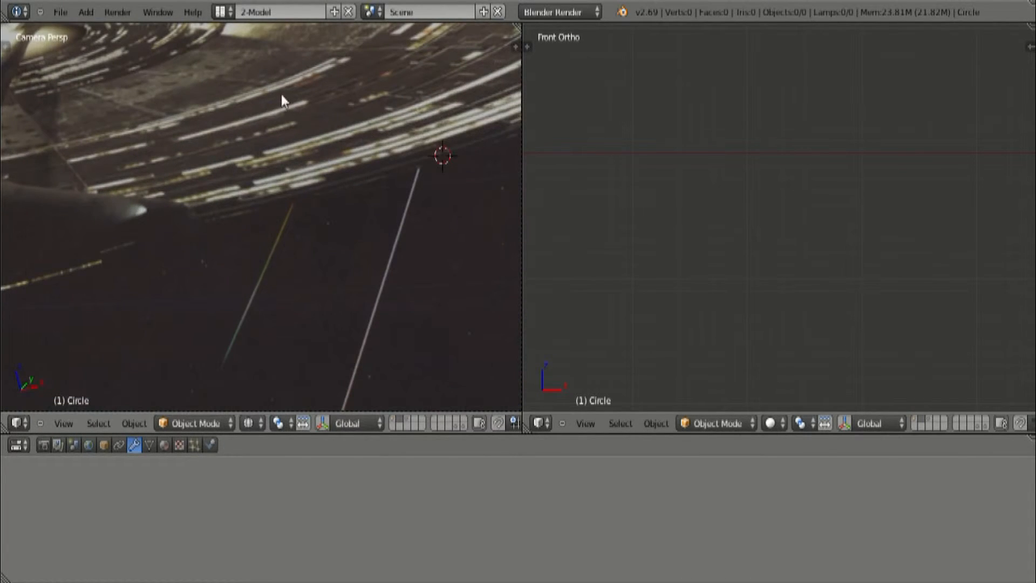
middle_click_drag(282, 99, 293, 192, "shift")
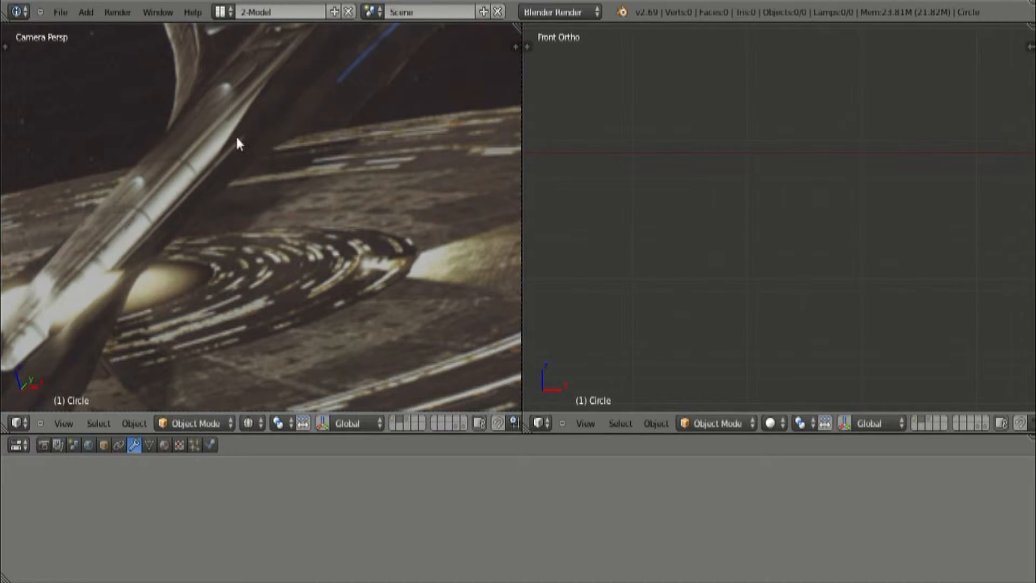
scroll(238, 138, "down", 3)
scroll(239, 138, "up", 1)
scroll(239, 138, "down", 2)
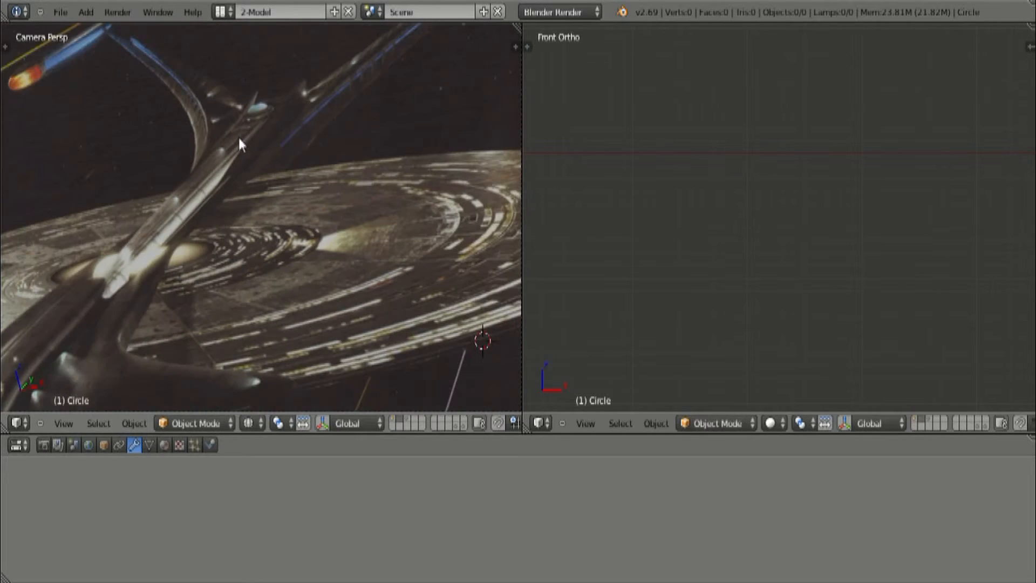
scroll(237, 144, "up", 2)
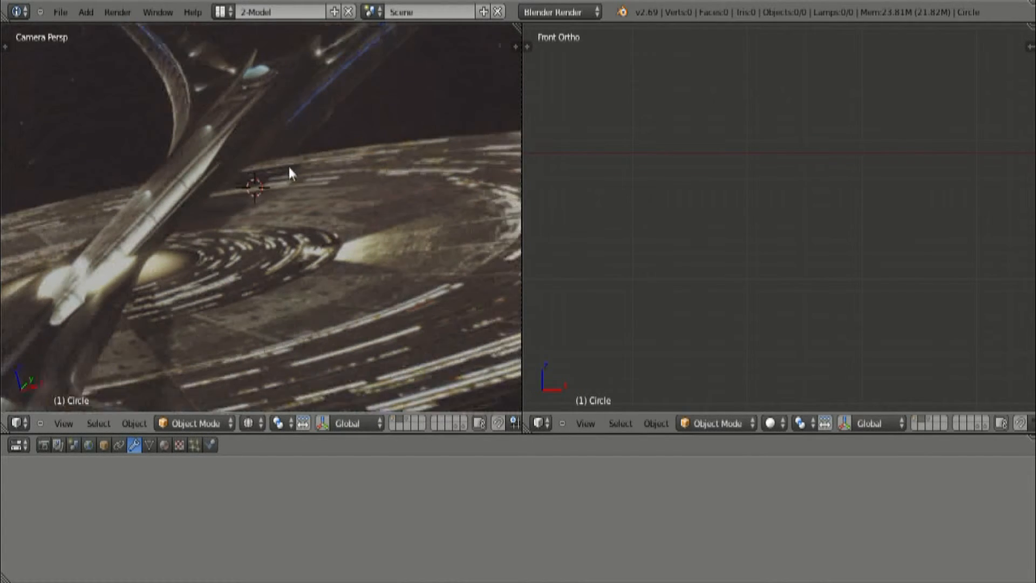
left_click(254, 188)
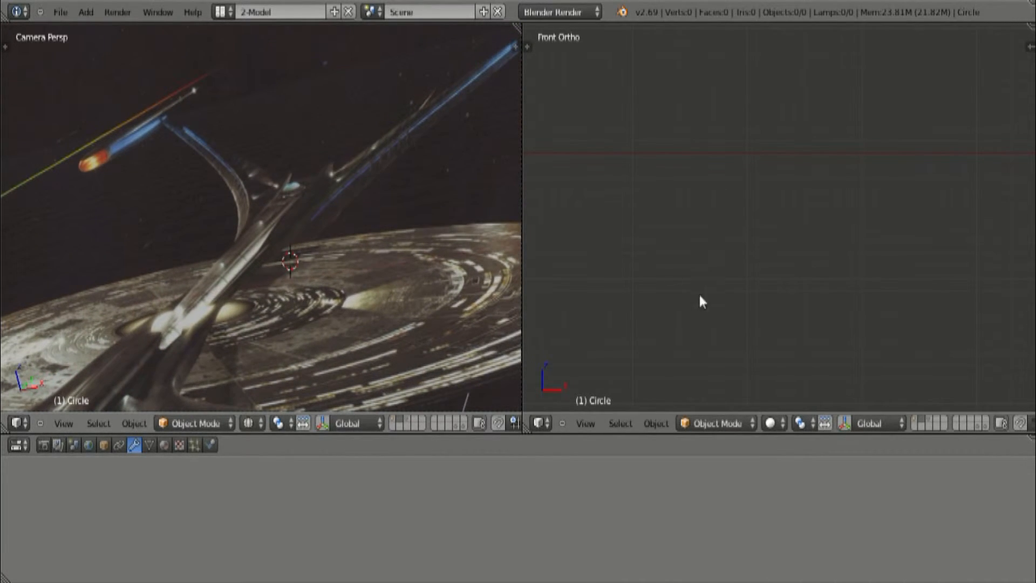
Set the second viewport to the top view and show the saucer's layer again, with the saucer in view.
left_click(585, 423)
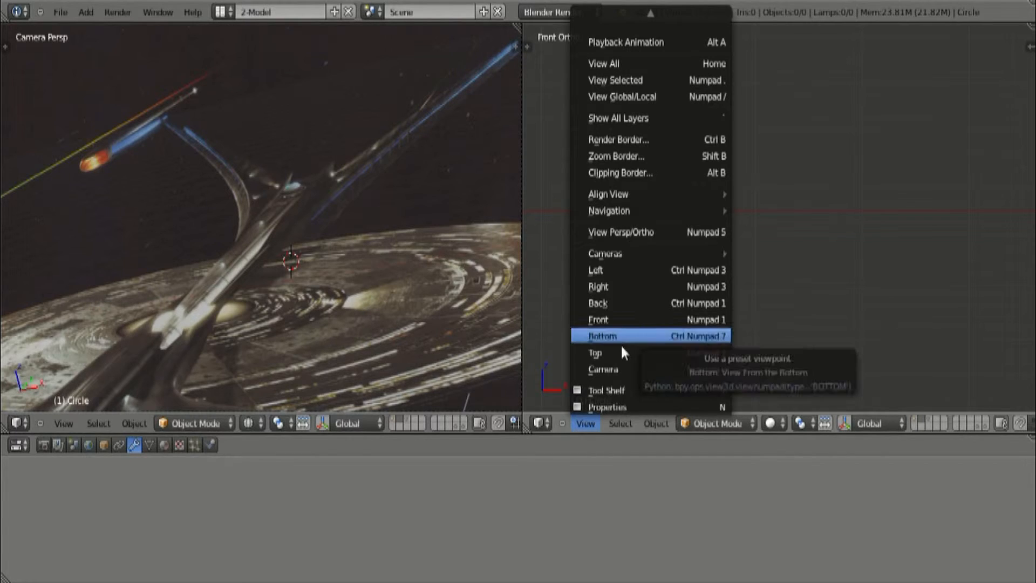
left_click(621, 346)
scroll(765, 254, "down", 11)
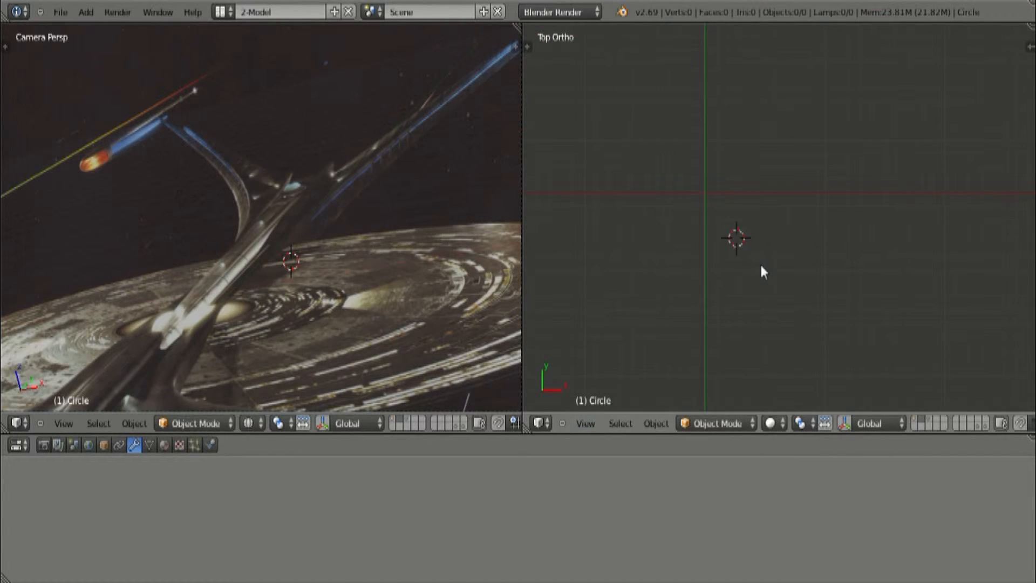
scroll(773, 334, "down", 4)
middle_click_drag(785, 362, 760, 247, "shift")
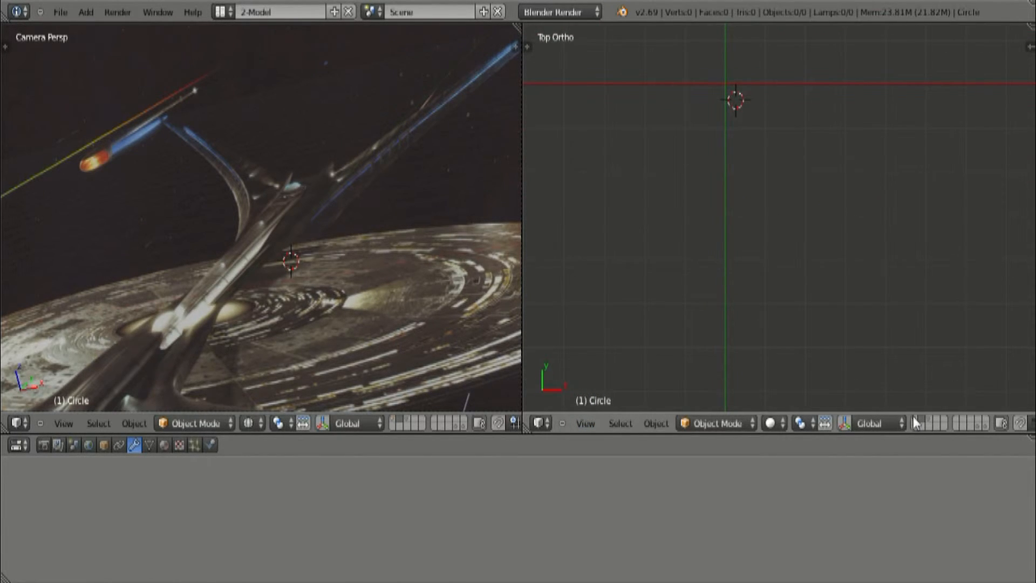
left_click(914, 420)
middle_click_drag(732, 143, 753, 305, "shift")
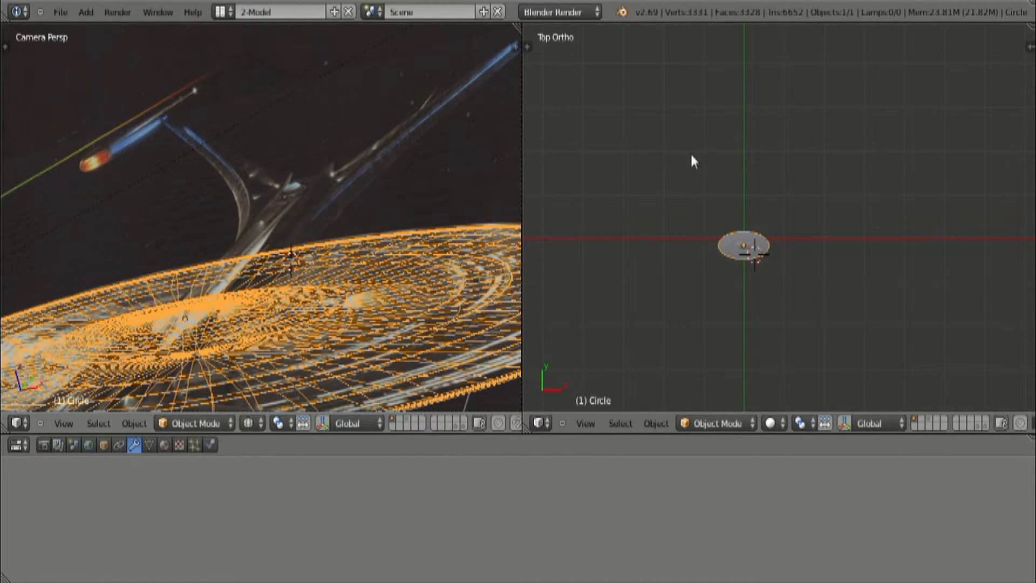
Place the 3D cursor on the glowing nacelle tip in the camera view and behind the saucer, off its centreline, in top view.
middle_click_drag(351, 201, 241, 277, "shift")
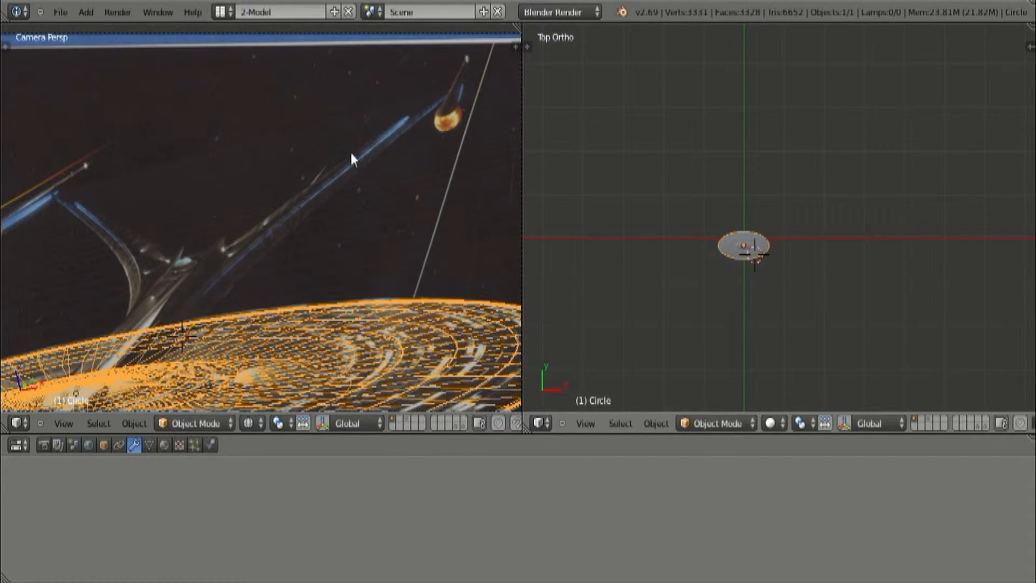
middle_click_drag(157, 236, 295, 207, "shift")
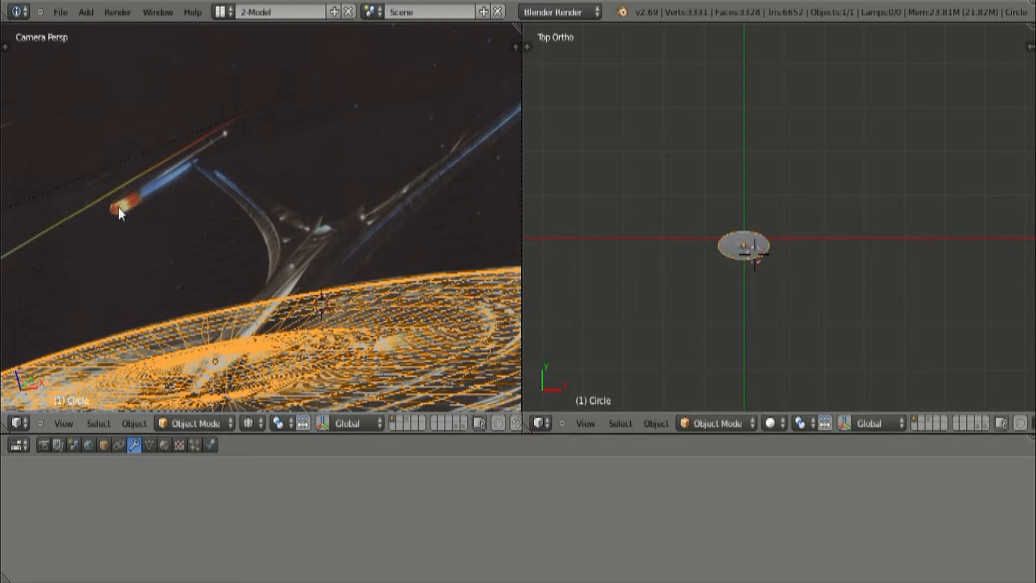
middle_click_drag(118, 207, 124, 205, "shift")
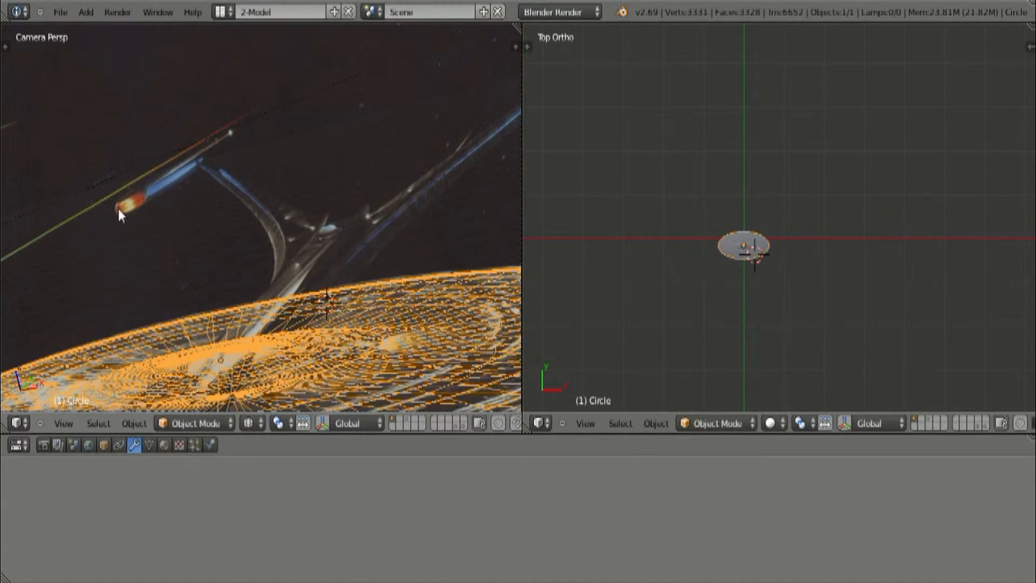
left_click(118, 208)
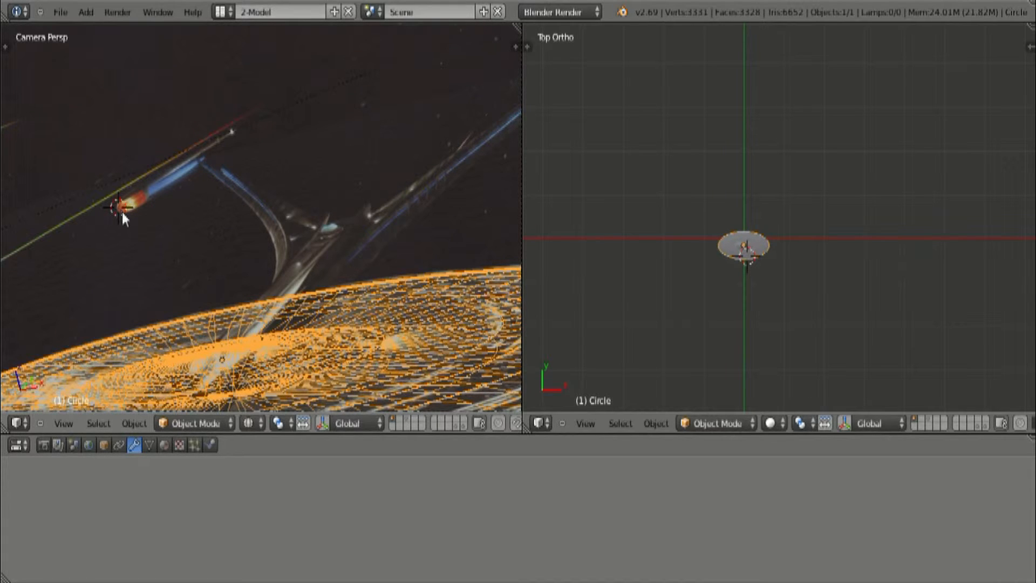
left_click(686, 210)
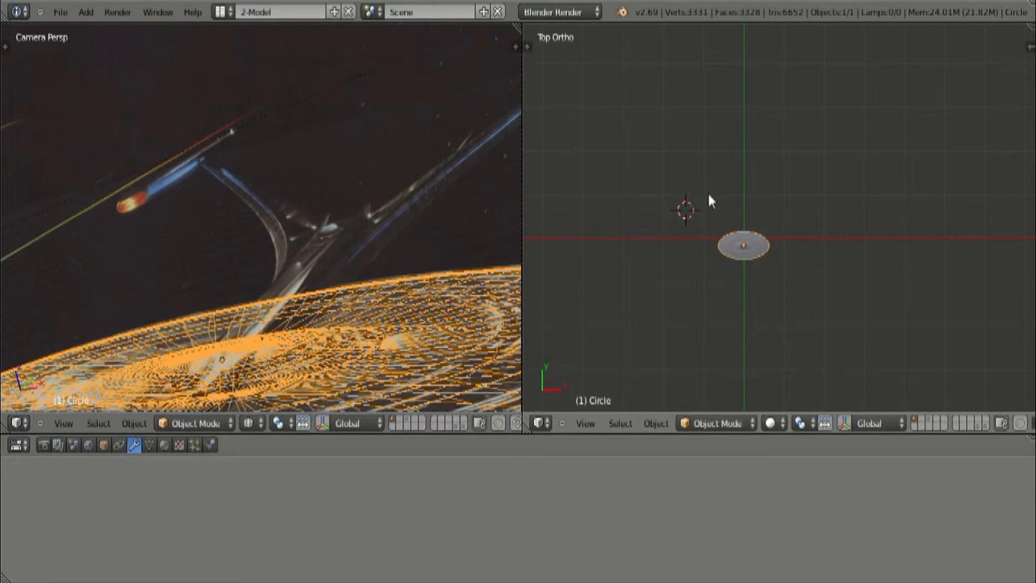
left_click(708, 201)
left_click(117, 206)
left_click_drag(299, 276, 330, 86, "shift")
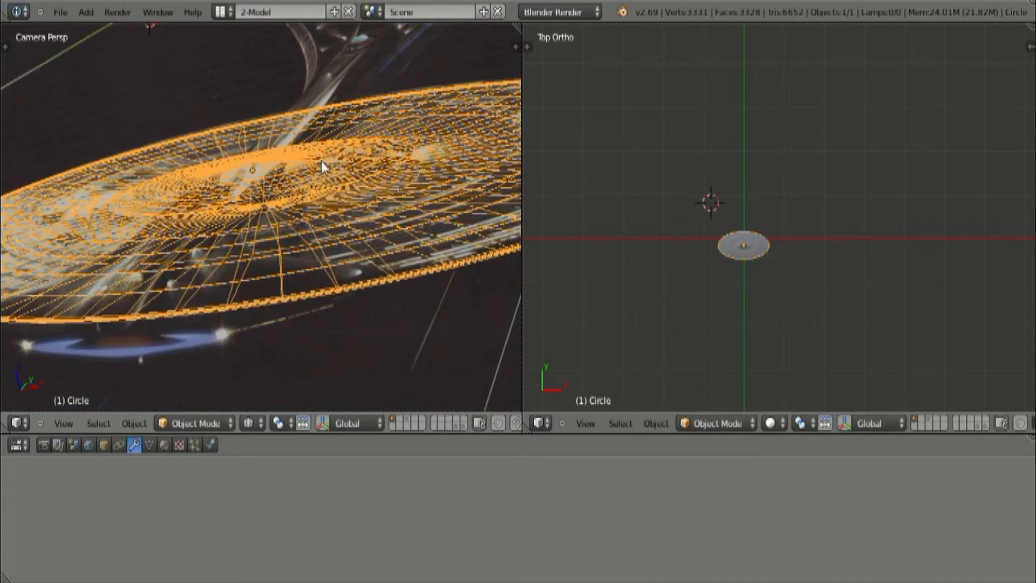
Show the elongated box's layer together with the saucer's layer and select the box.
middle_click_drag(322, 160, 321, 159, "shift")
left_click(457, 427, "shift")
left_click(457, 426, "shift")
left_click(407, 419, "shift")
right_click(371, 65)
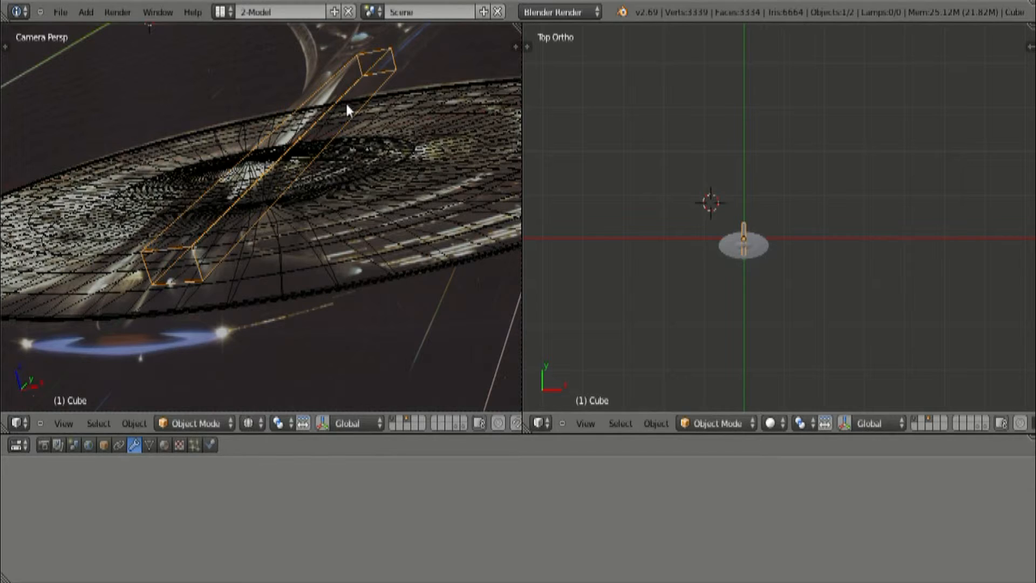
scroll(711, 264, "up", 4)
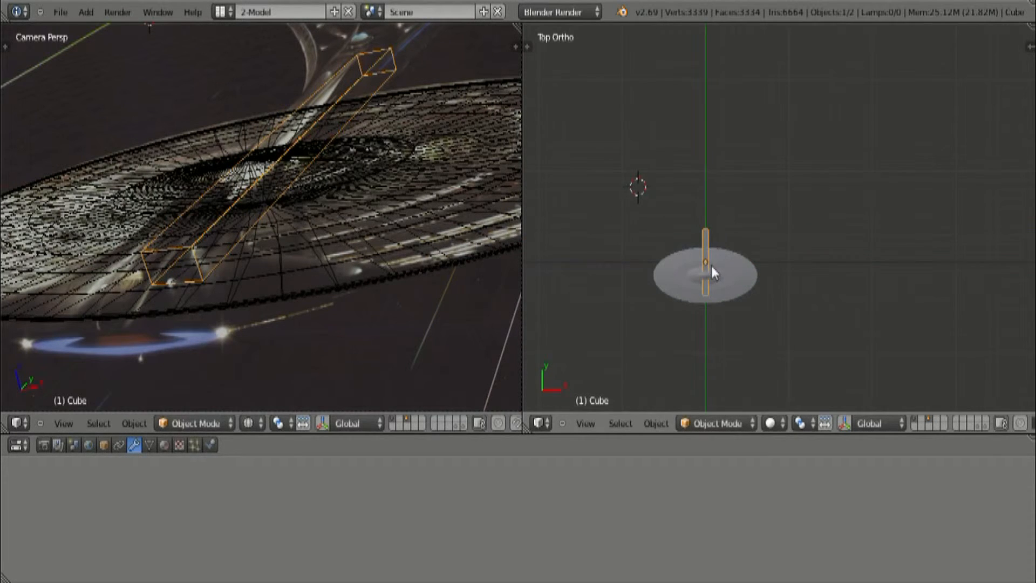
scroll(711, 265, "up", 2)
middle_click_drag(321, 176, 293, 195, "shift")
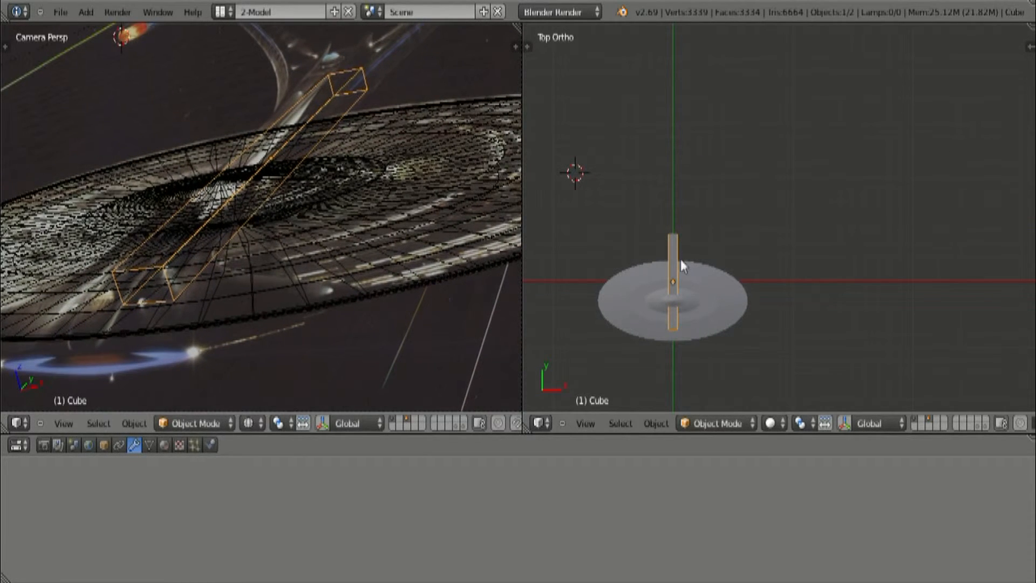
scroll(685, 270, "up", 3)
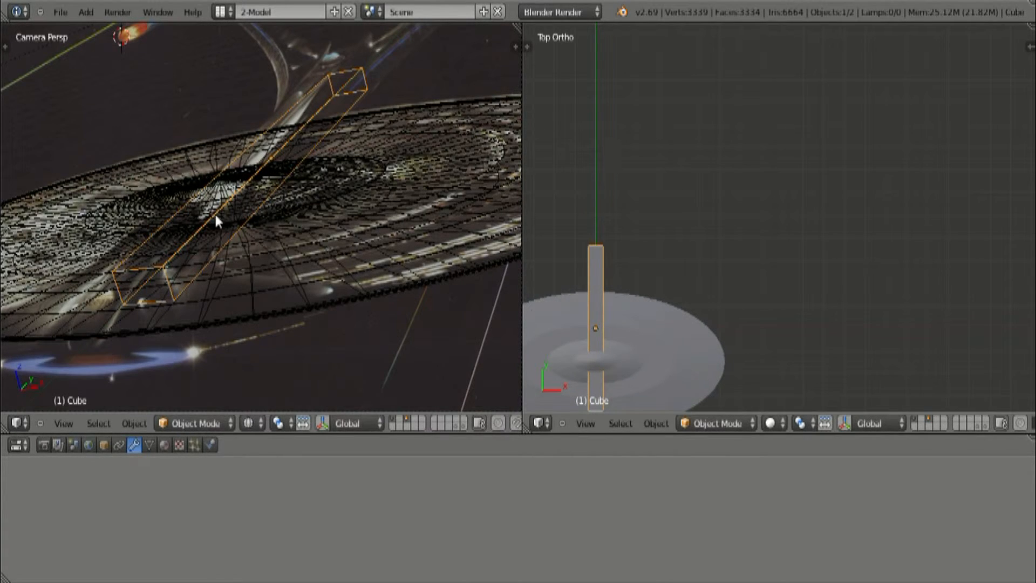
Set the second viewport to the right side view and frame the box and saucer in both viewports.
left_click(593, 425)
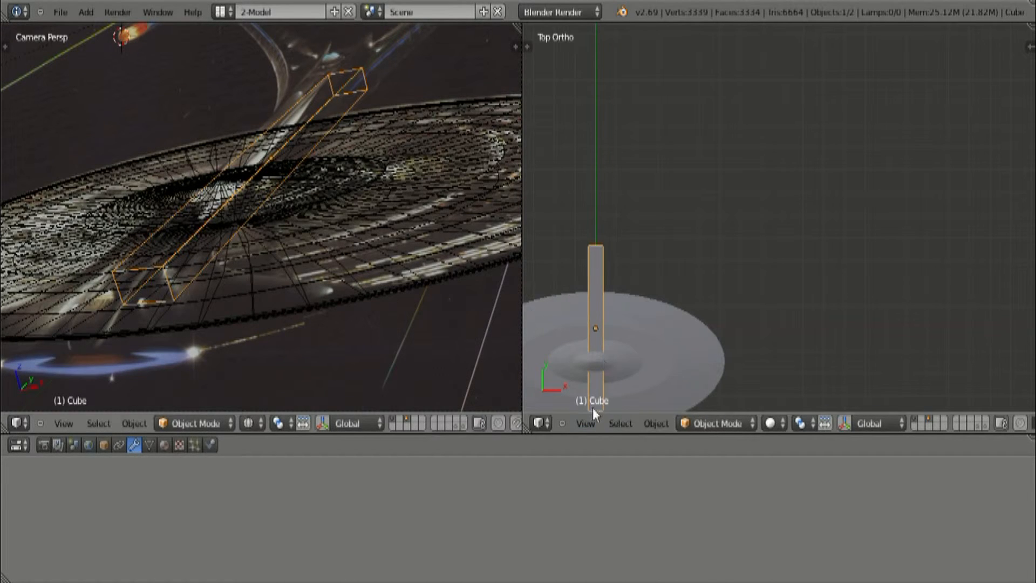
left_click(594, 422)
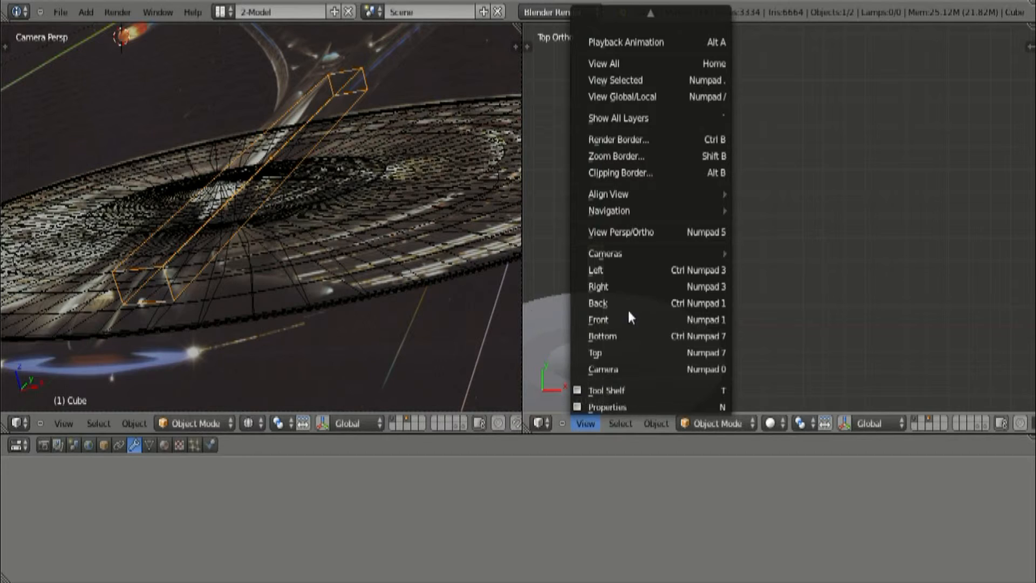
left_click(630, 288)
scroll(747, 265, "up", 3)
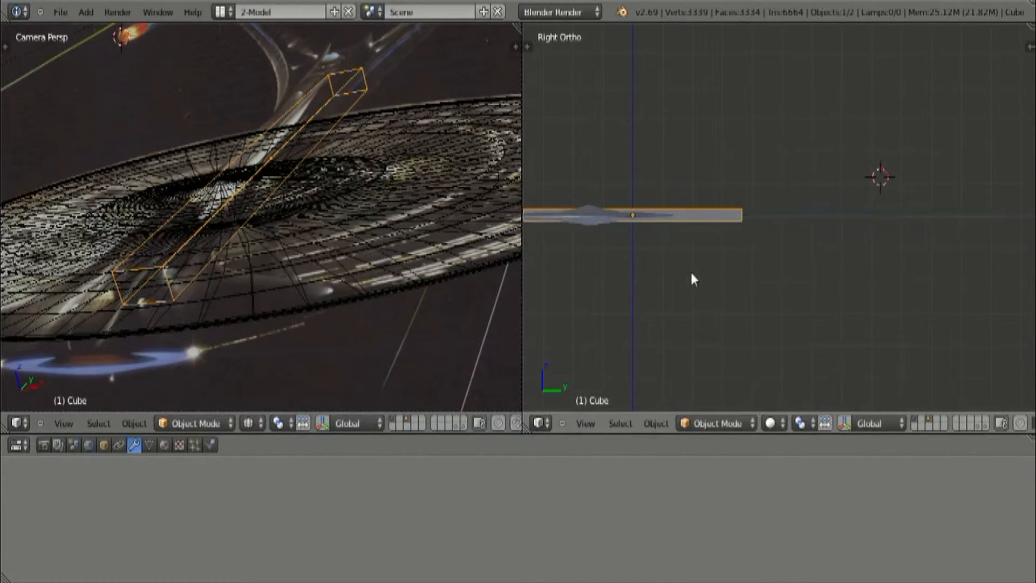
middle_click_drag(690, 272, 815, 255, "shift")
middle_click_drag(273, 259, 359, 263, "shift")
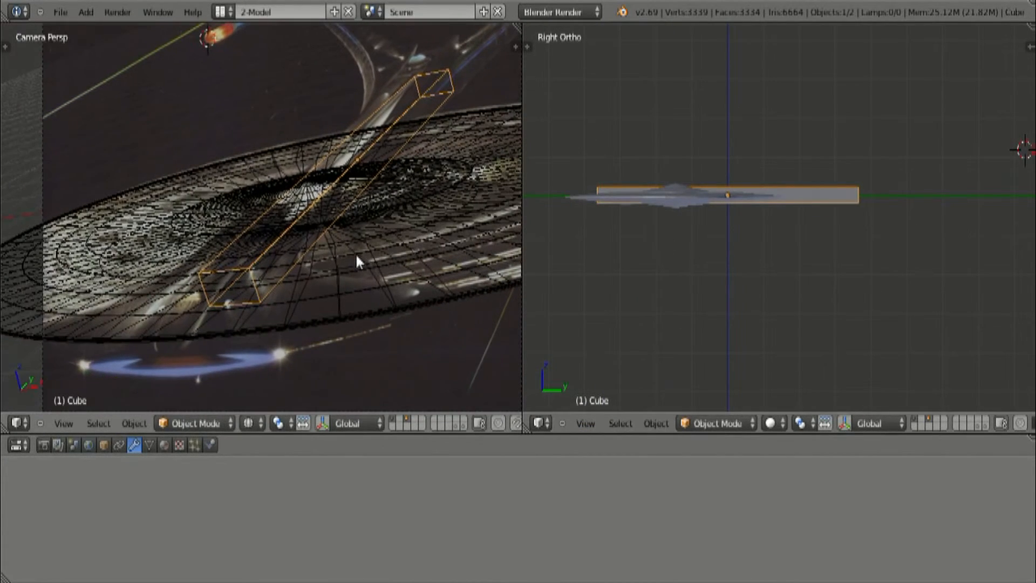
Check the reference image with all models hidden, and show the saucer and box layers again.
left_click(400, 418)
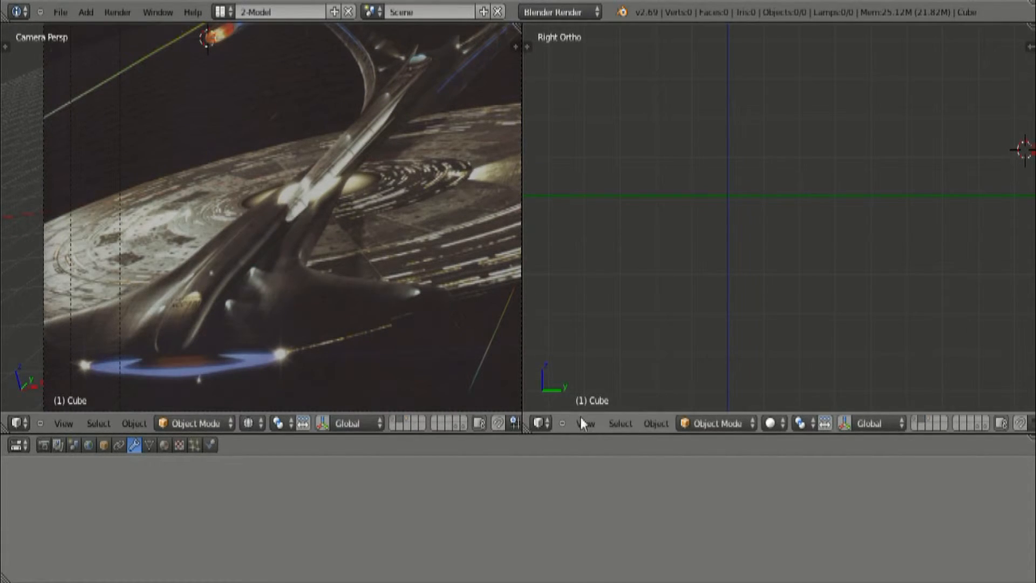
left_click(393, 419)
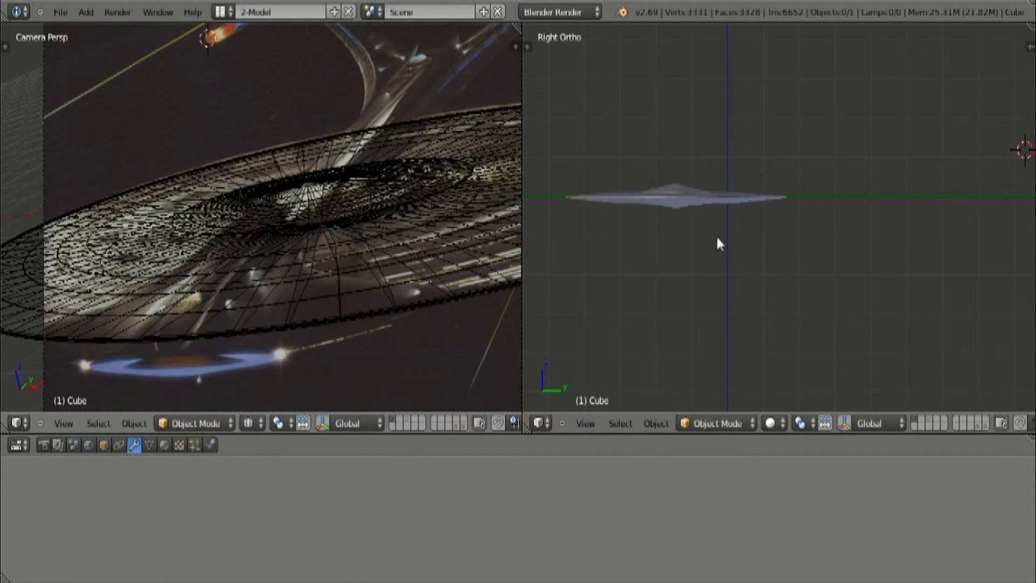
left_click(408, 419, "shift")
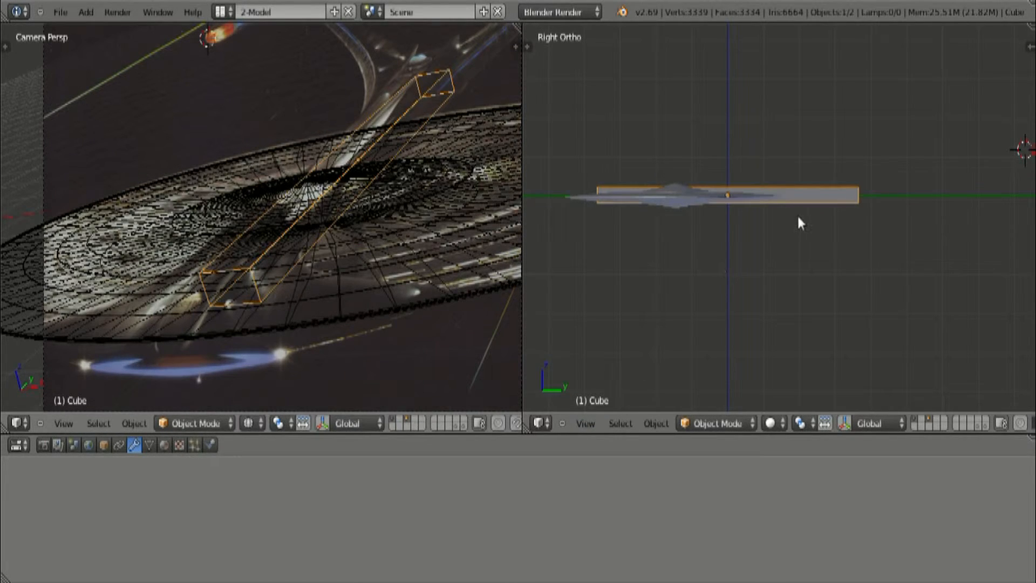
Raise the elongated box along Z by about 0.13 units in the right side view.
key("g")
key("z")
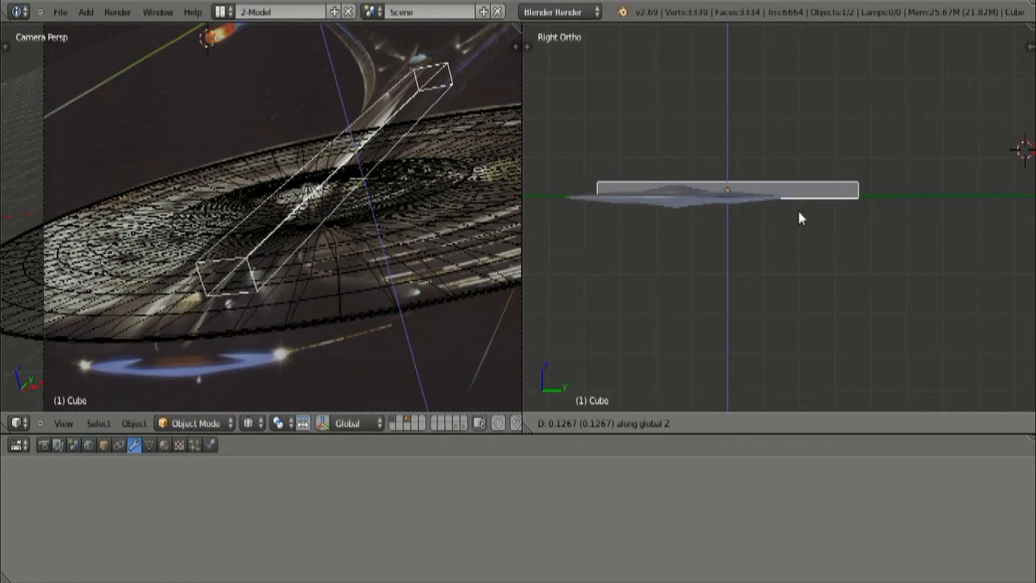
left_click(805, 202)
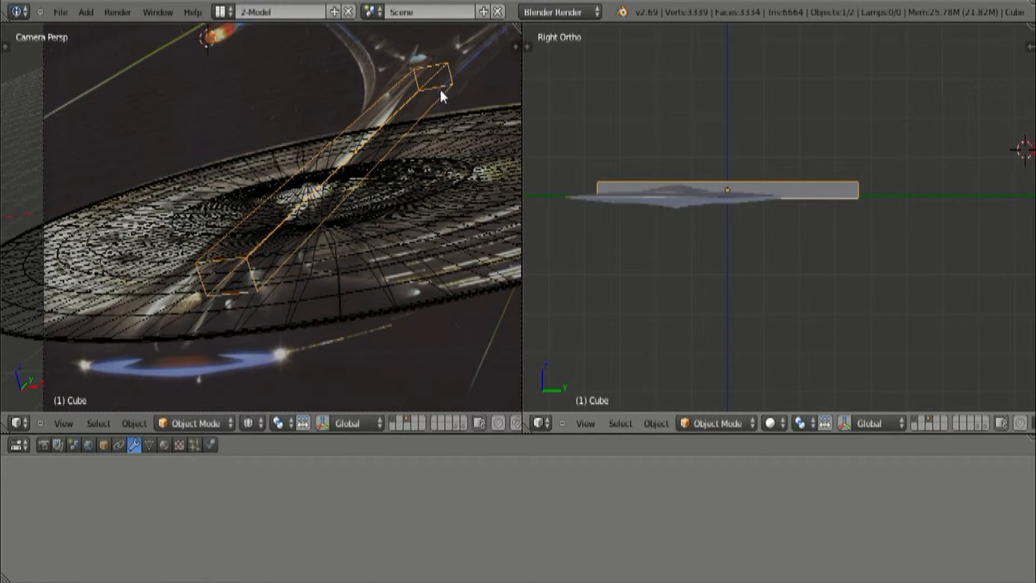
Frame the box's rear end in both viewports and put the box into Edit Mode.
middle_click_drag(441, 89, 340, 163, "shift")
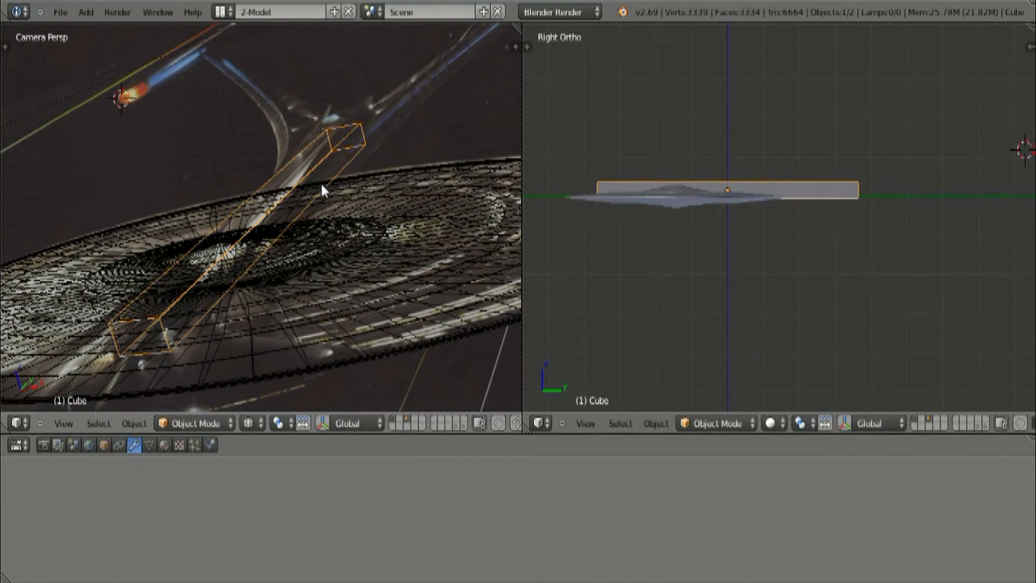
scroll(821, 221, "up", 3)
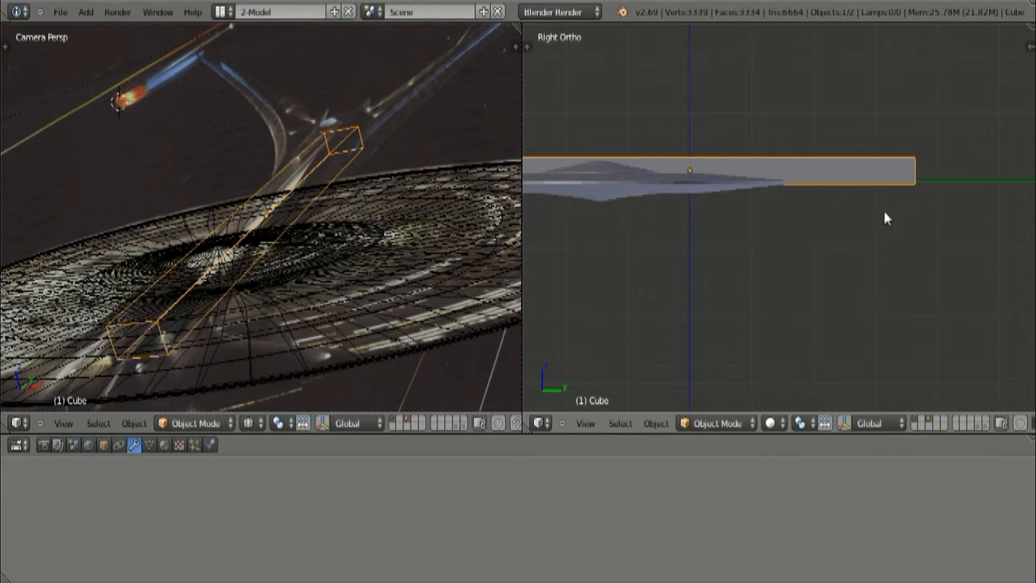
scroll(779, 218, "up", 1)
scroll(303, 204, "up", 2)
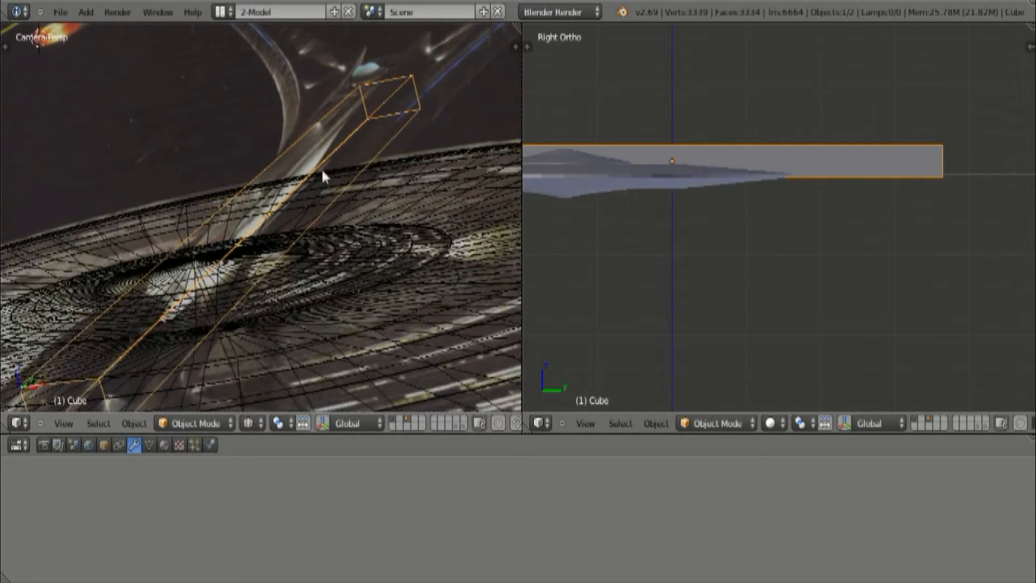
scroll(218, 246, "down", 2)
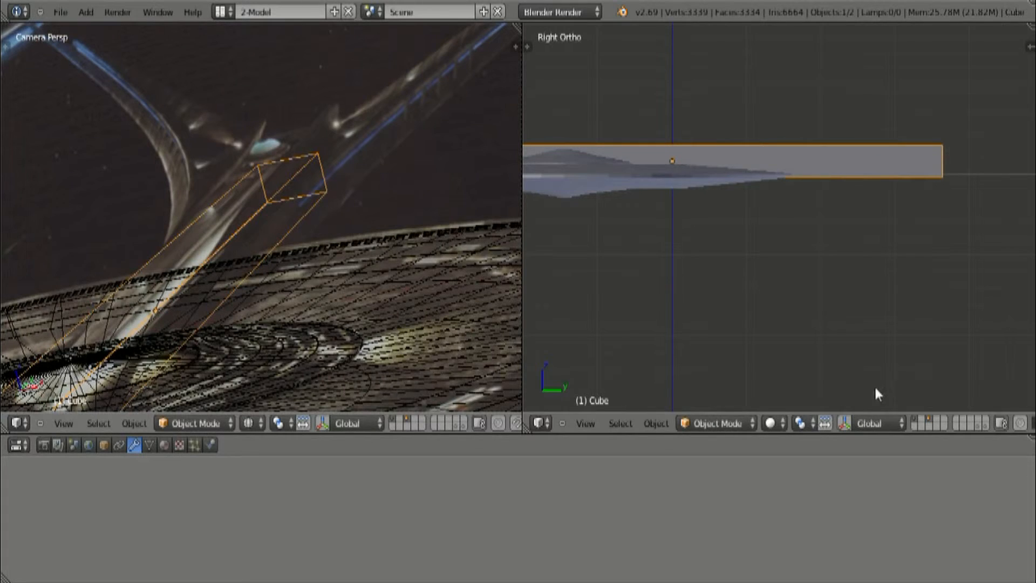
left_click(752, 424)
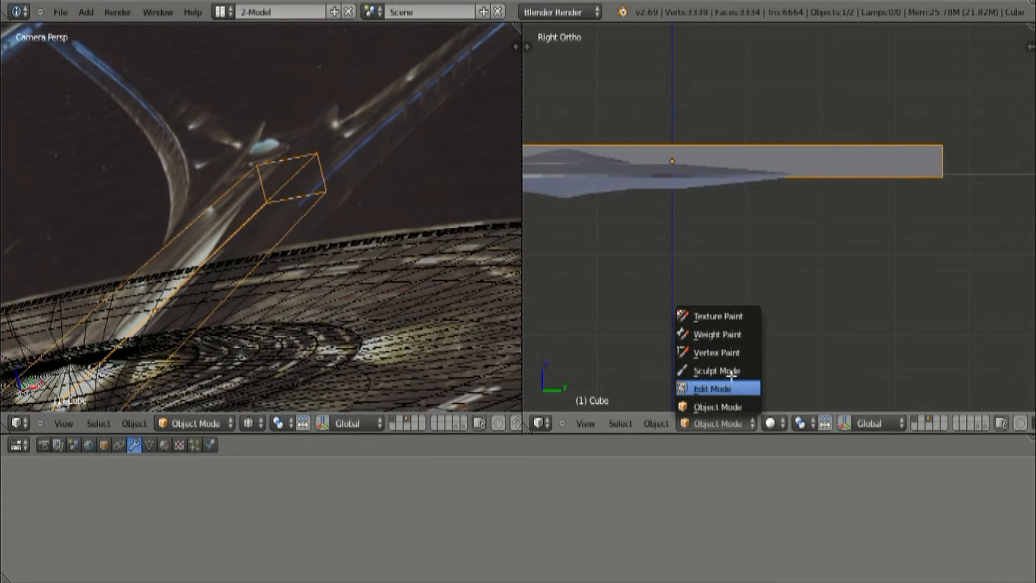
left_click(718, 388)
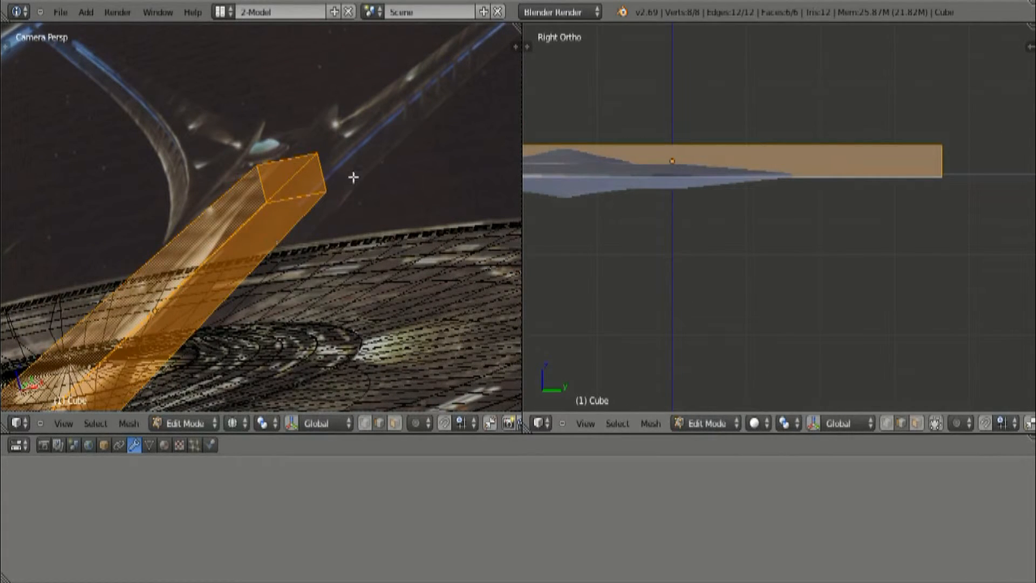
Select only the four vertices of the box's rear end and extend them backward along Y.
key("a")
key("b")
key("Escape")
left_click(886, 423)
key("b")
left_click_drag(920, 120, 953, 214)
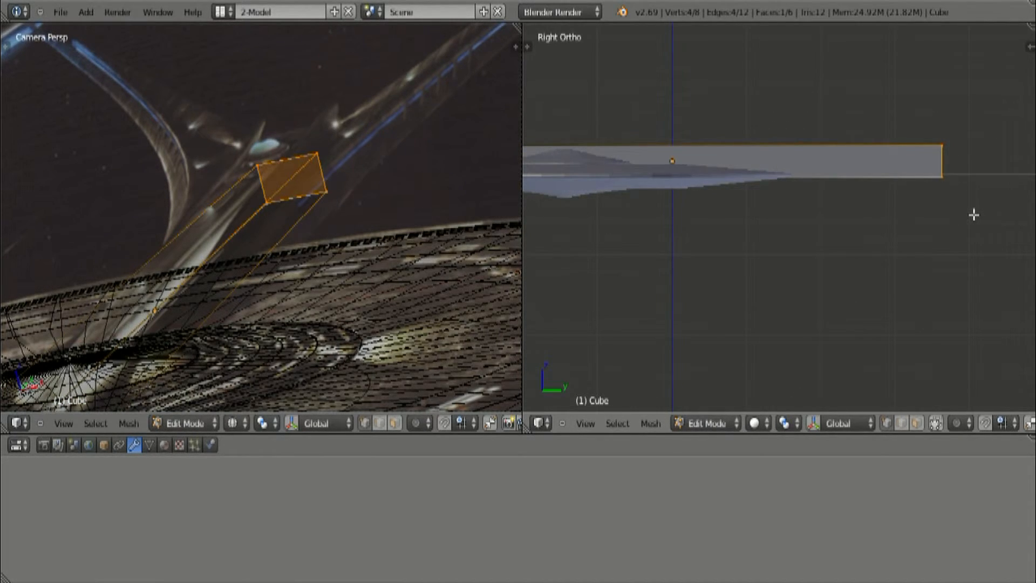
key("g")
key("y")
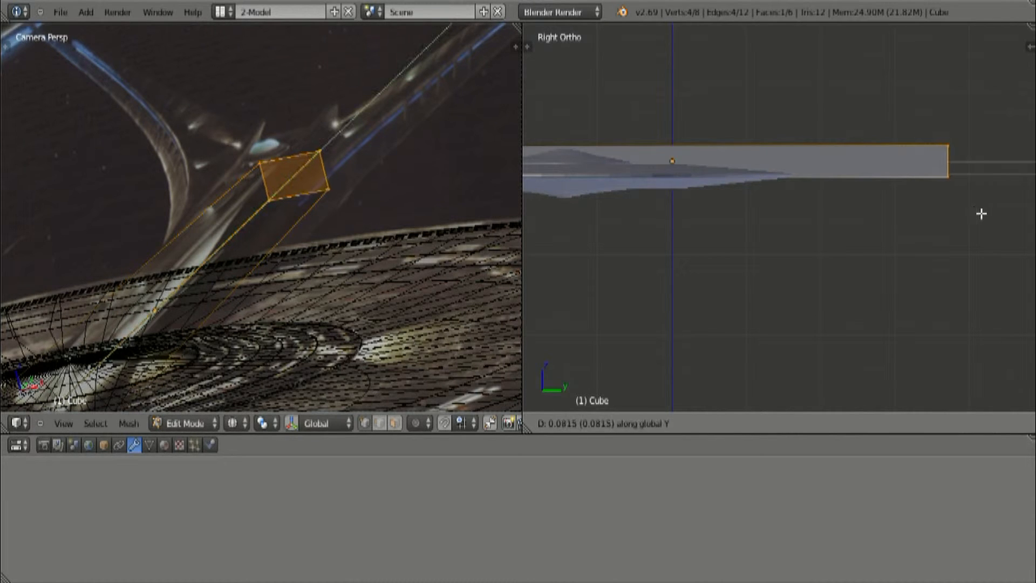
left_click(882, 224)
scroll(217, 258, "down", 3)
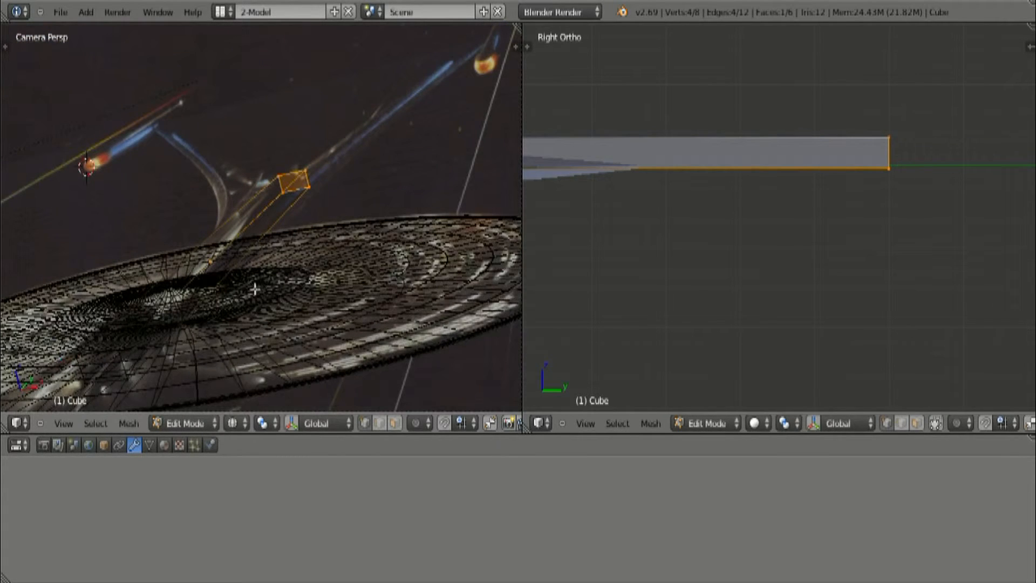
scroll(457, 228, "down", 2)
scroll(257, 313, "up", 3)
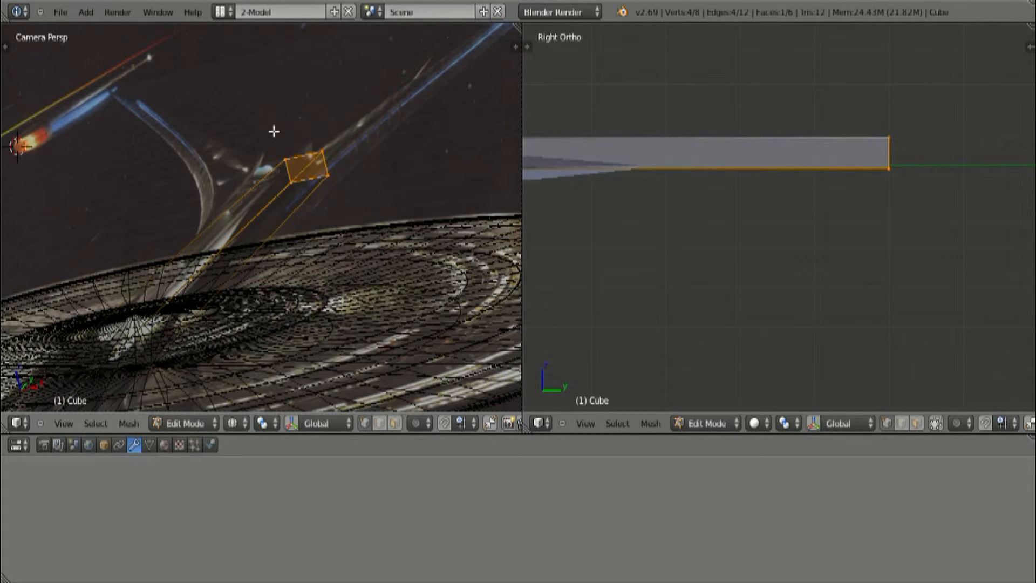
middle_click_drag(275, 158, 393, 167, "shift")
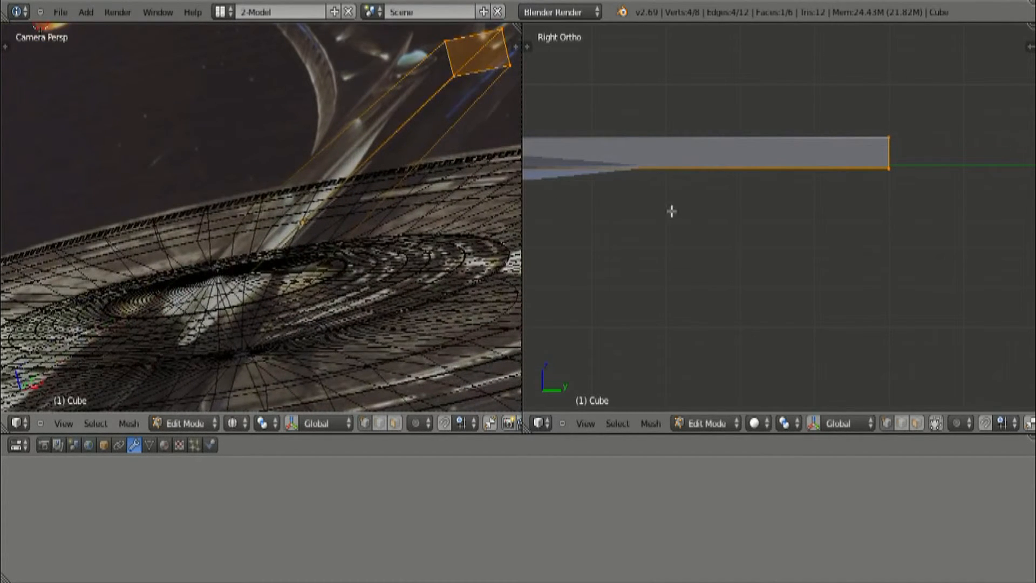
key("g")
key("z")
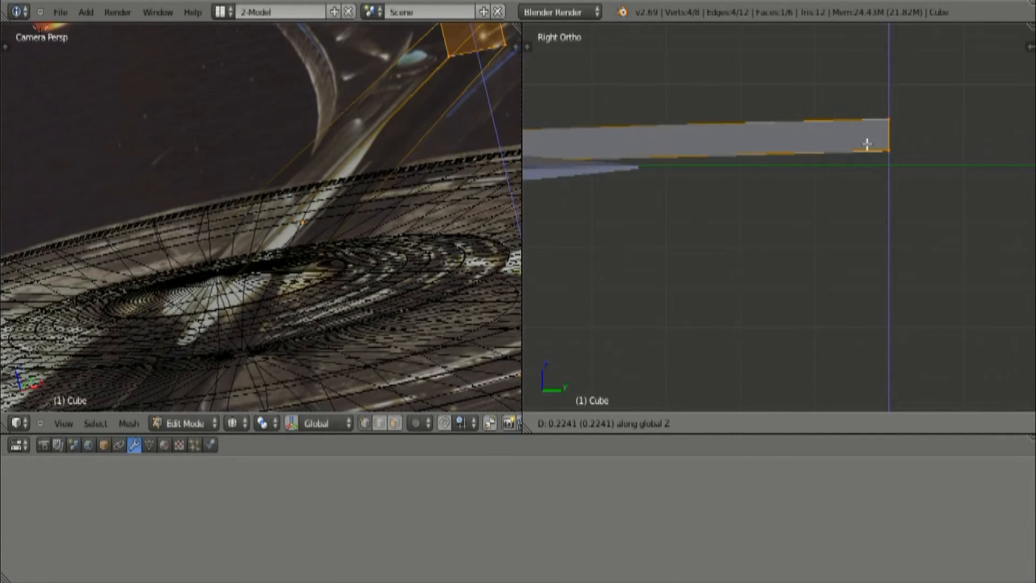
right_click(867, 150)
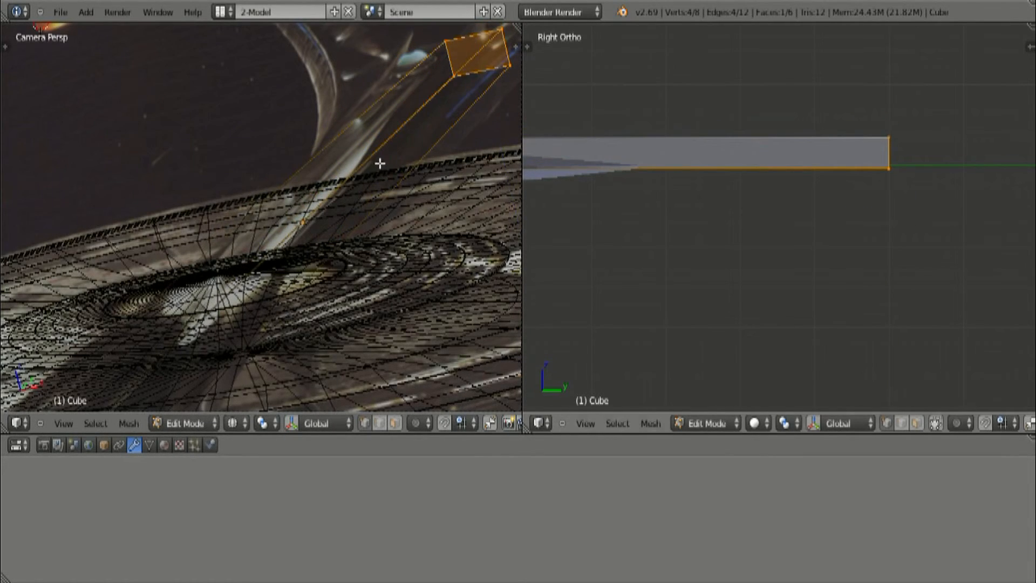
middle_click_drag(380, 163, 344, 198, "shift")
key("g")
key("z")
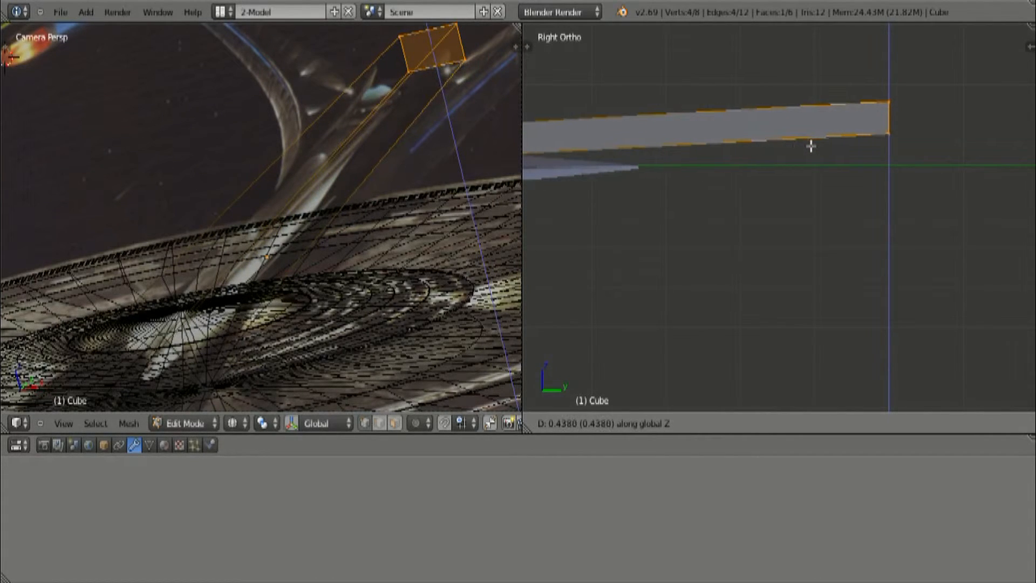
right_click(807, 162)
middle_click_drag(653, 218, 810, 211, "shift")
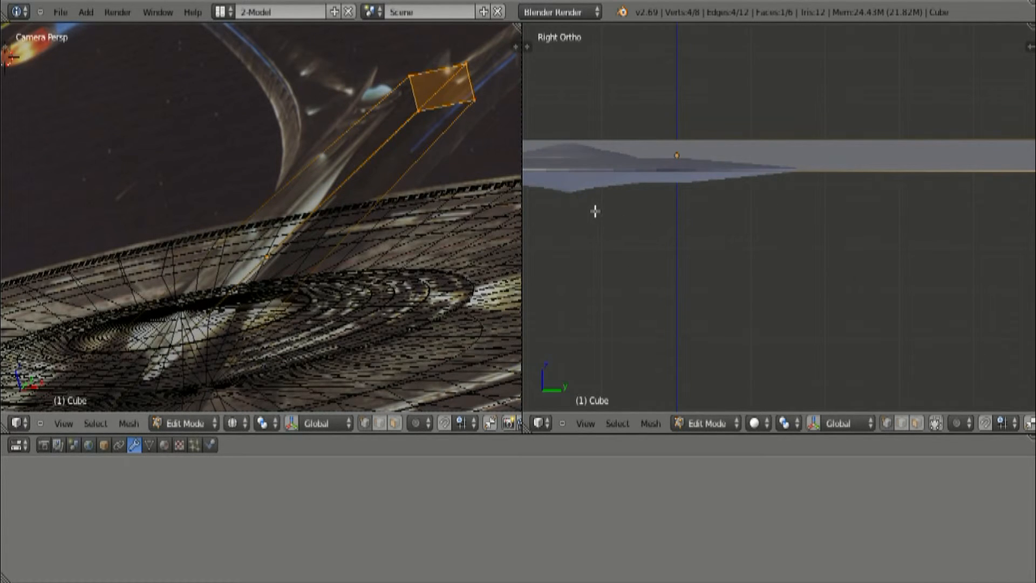
scroll(594, 219, "up", 1, "shift")
scroll(604, 228, "up", 1)
scroll(611, 229, "down", 1, "ctrl")
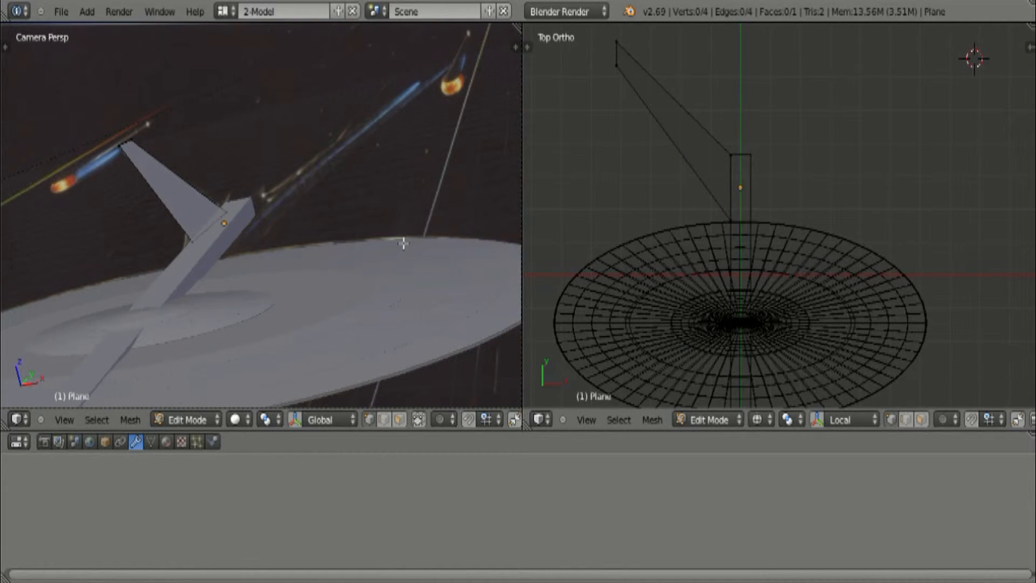
In Object Mode, check the reference image with all models hidden, and show the pylon, box and saucer layers again.
middle_click_drag(279, 291, 323, 85, "shift")
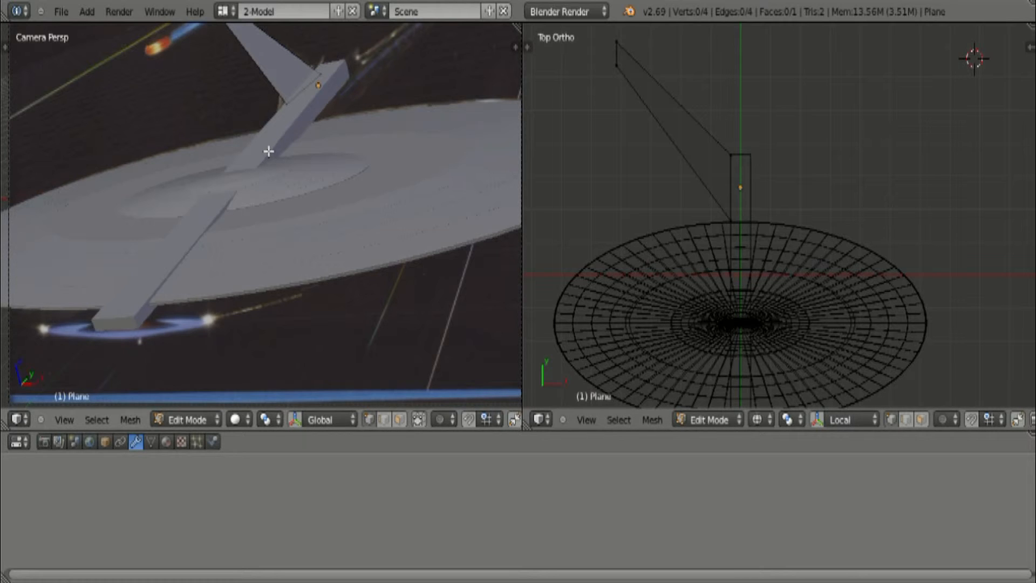
middle_click_drag(306, 106, 275, 214, "shift")
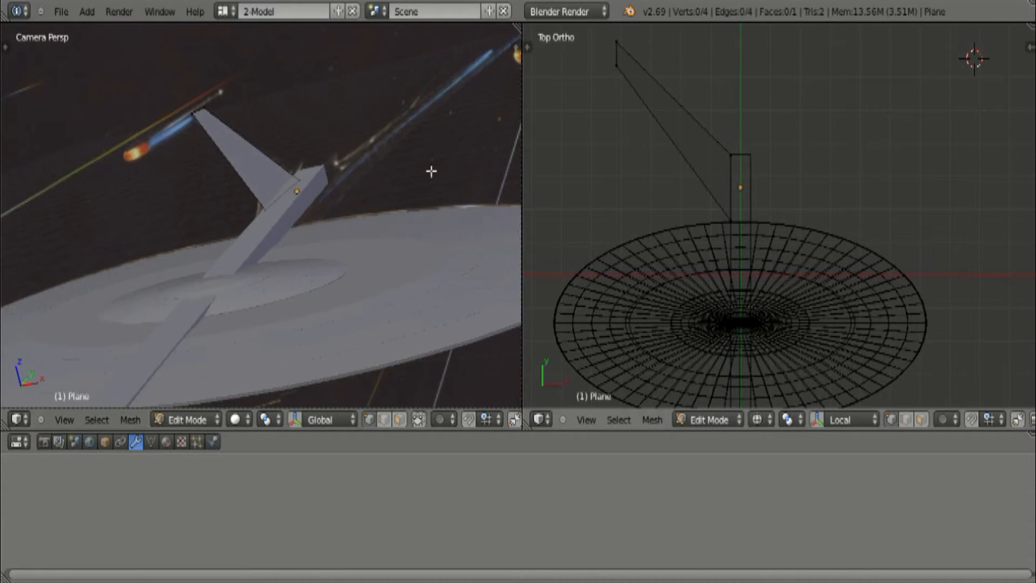
middle_click_drag(433, 171, 377, 204, "shift")
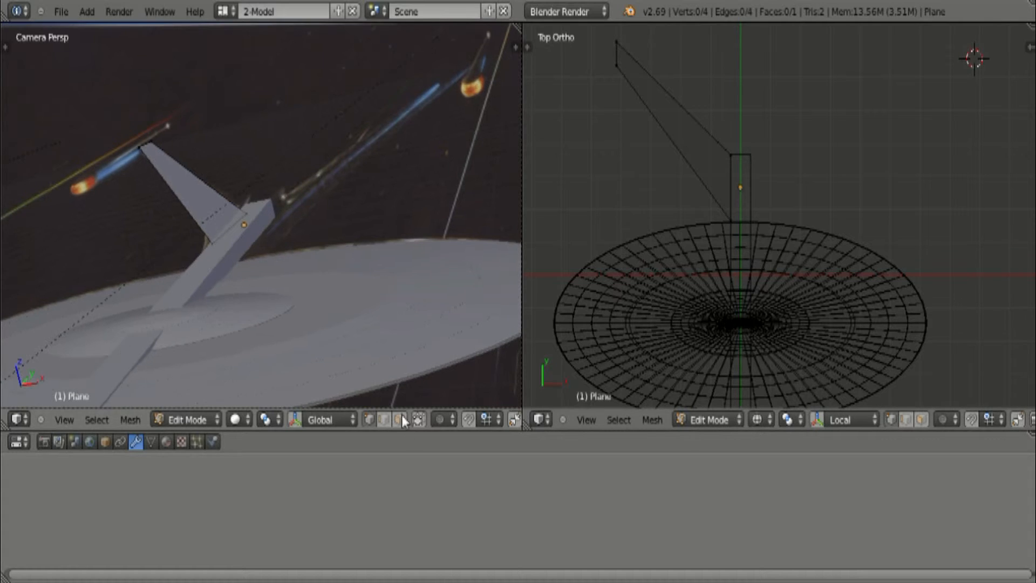
left_click(189, 419)
left_click(189, 400)
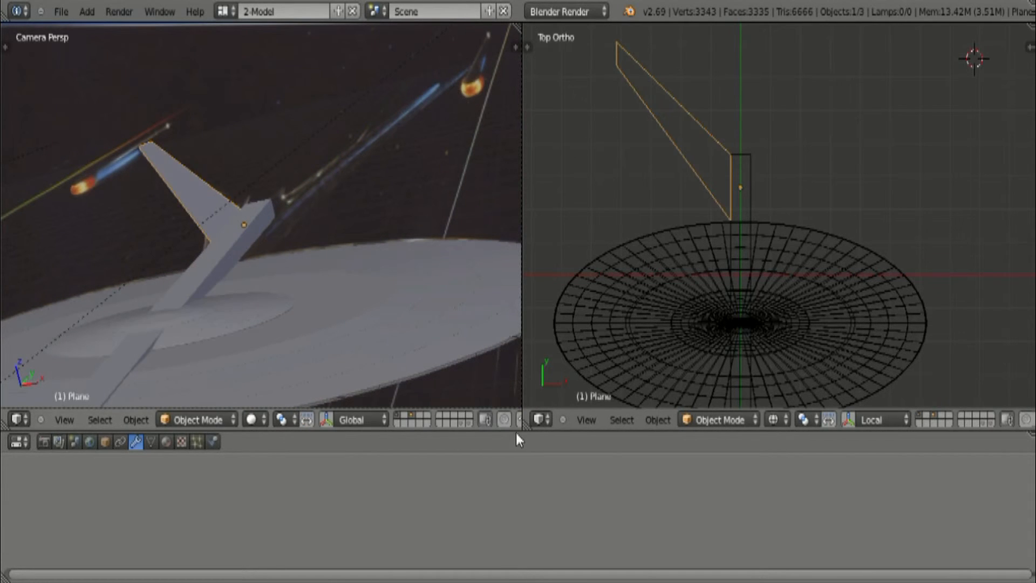
left_click(406, 416)
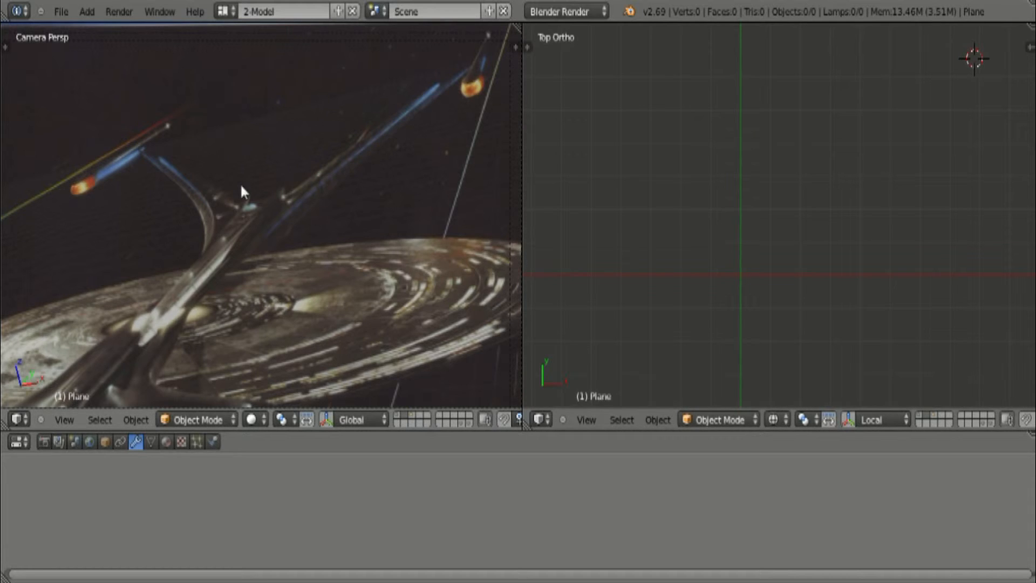
left_click(400, 421)
left_click(409, 416)
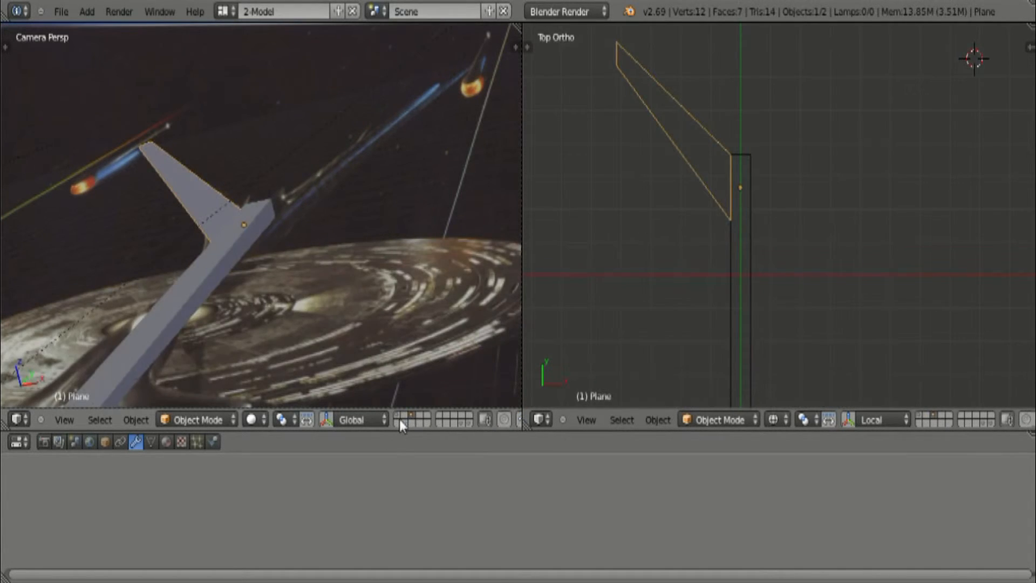
left_click(399, 419, "shift")
Examine the pylon plane in Edit Mode from the front view and return the second viewport to top view.
left_click(234, 418)
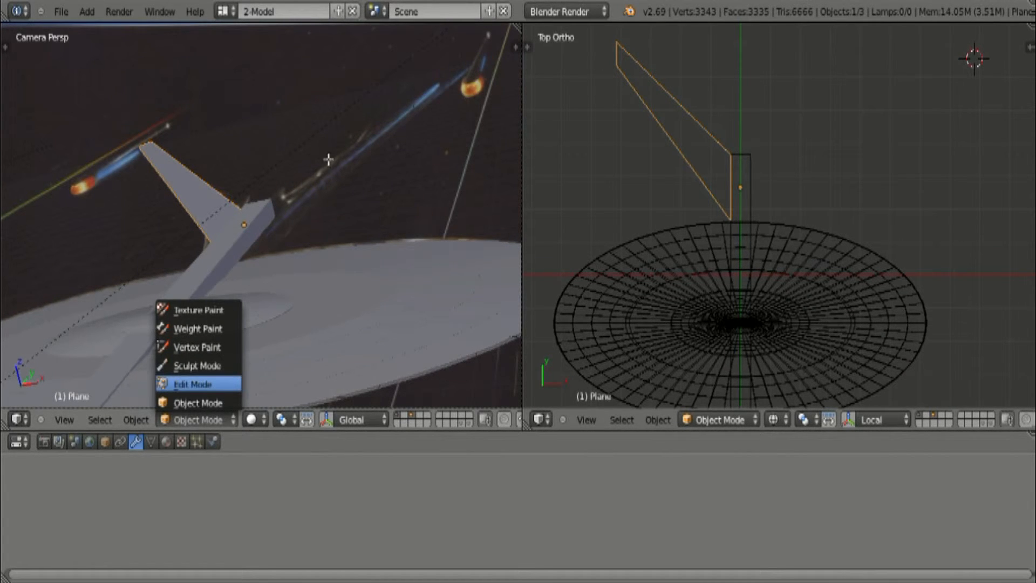
key("Return")
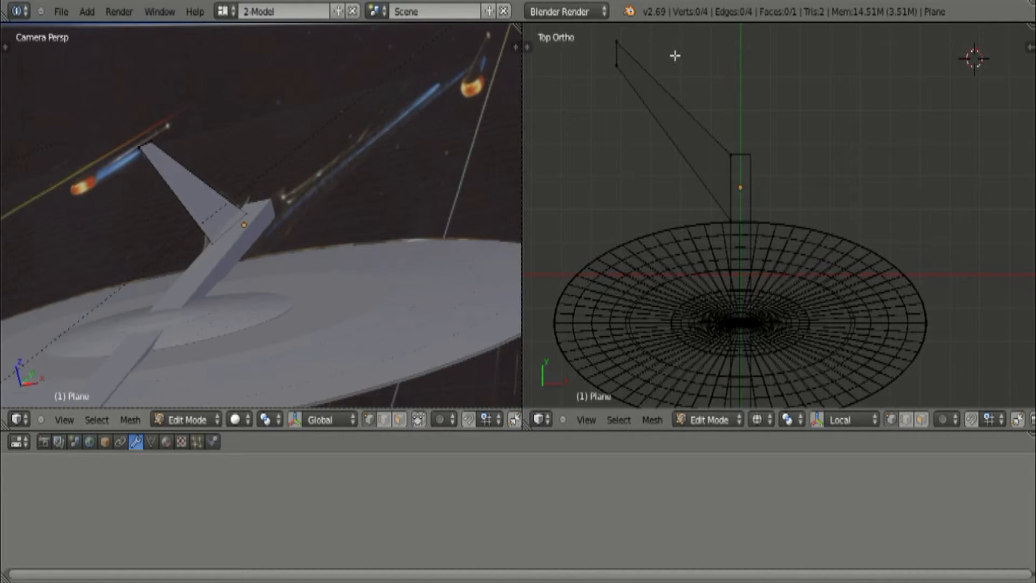
left_click(587, 420)
left_click(623, 312)
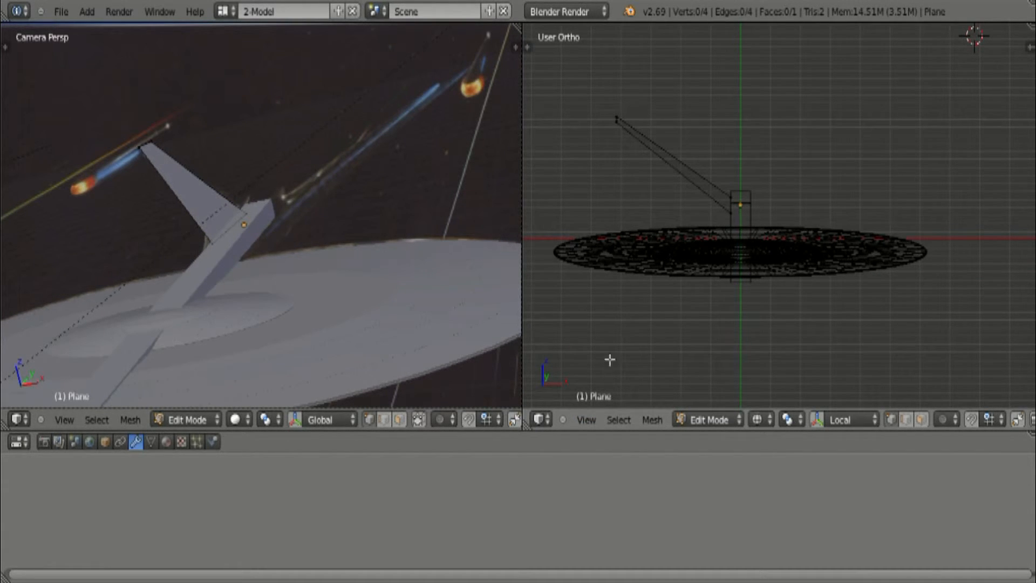
key("KP_1")
left_click(585, 420)
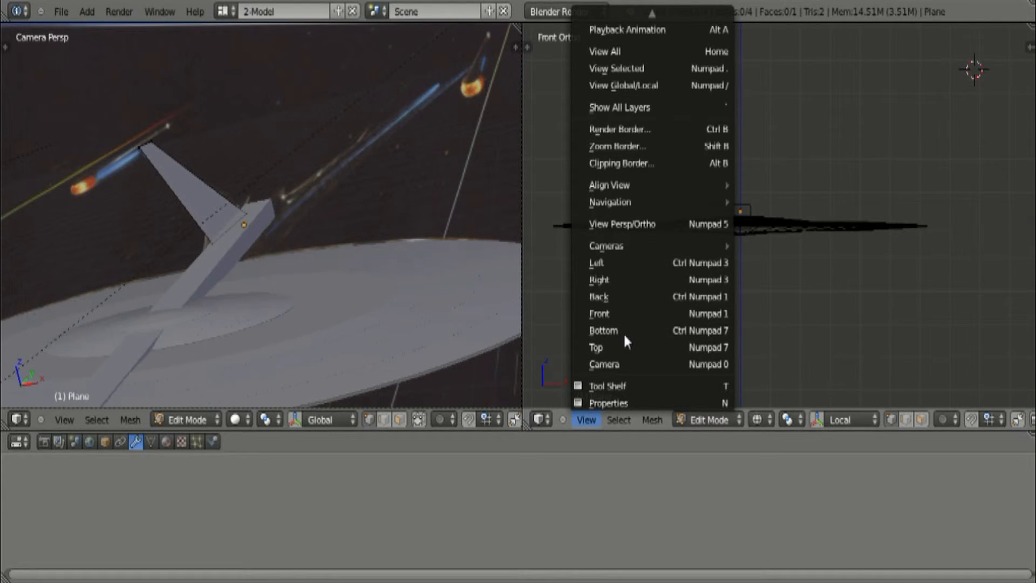
left_click(620, 346)
Return to Object Mode and add a Mirror modifier on the X axis to the pylon plane.
key("Tab")
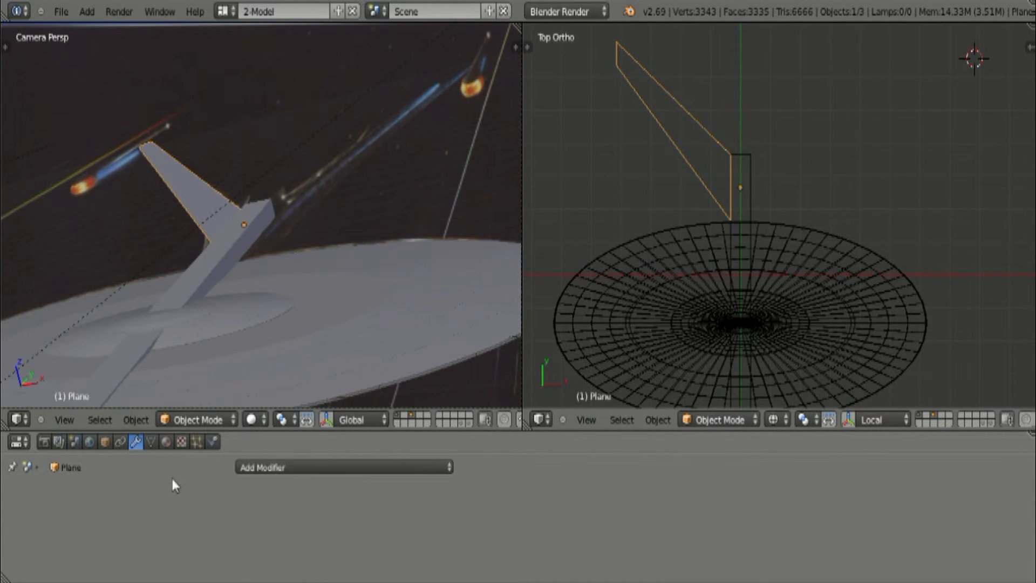
left_click(397, 465)
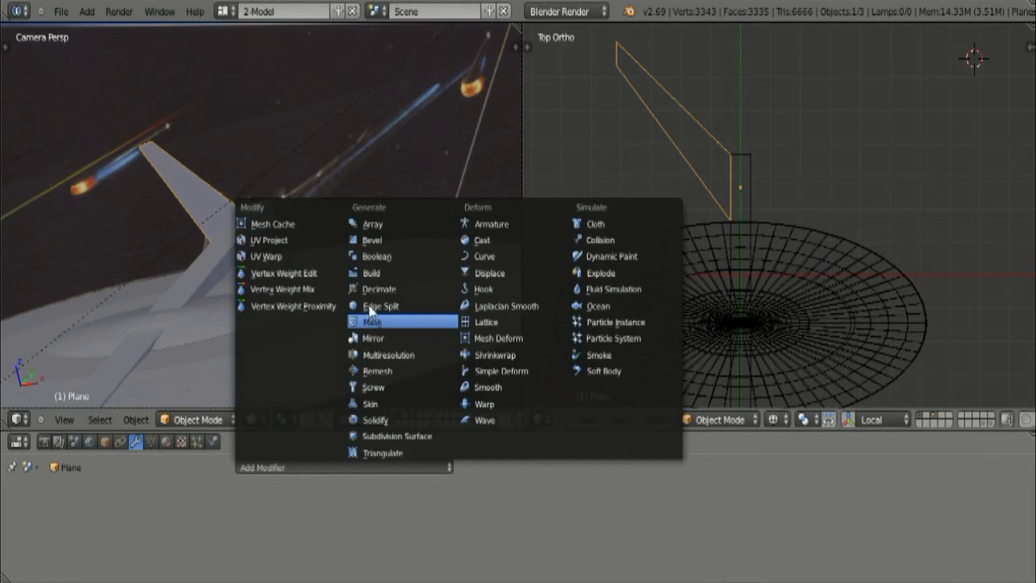
left_click(400, 338)
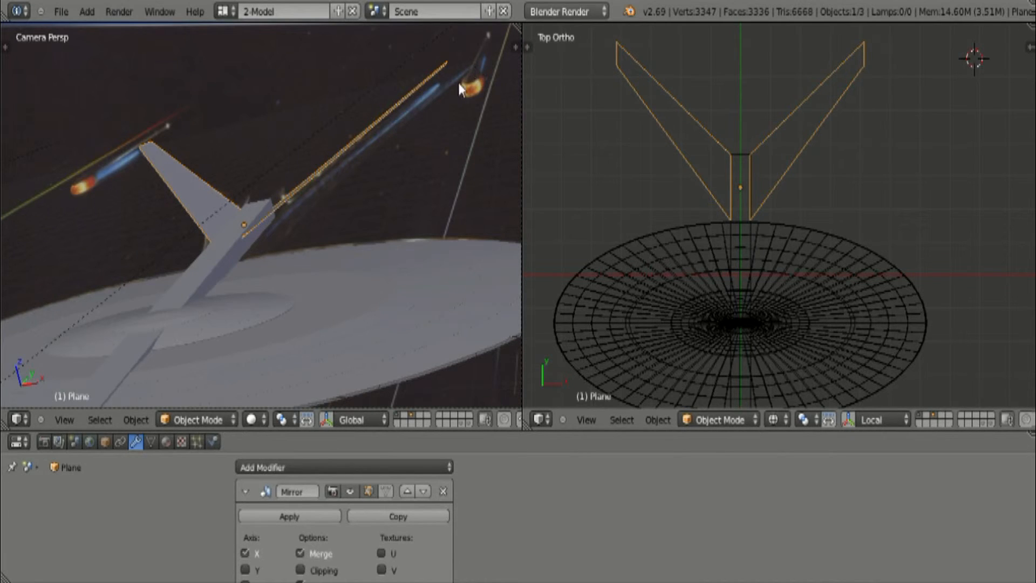
In Edit Mode, select the pylon's two outer tip vertices and move them outward by about 0.8 units in top view.
left_click(745, 424)
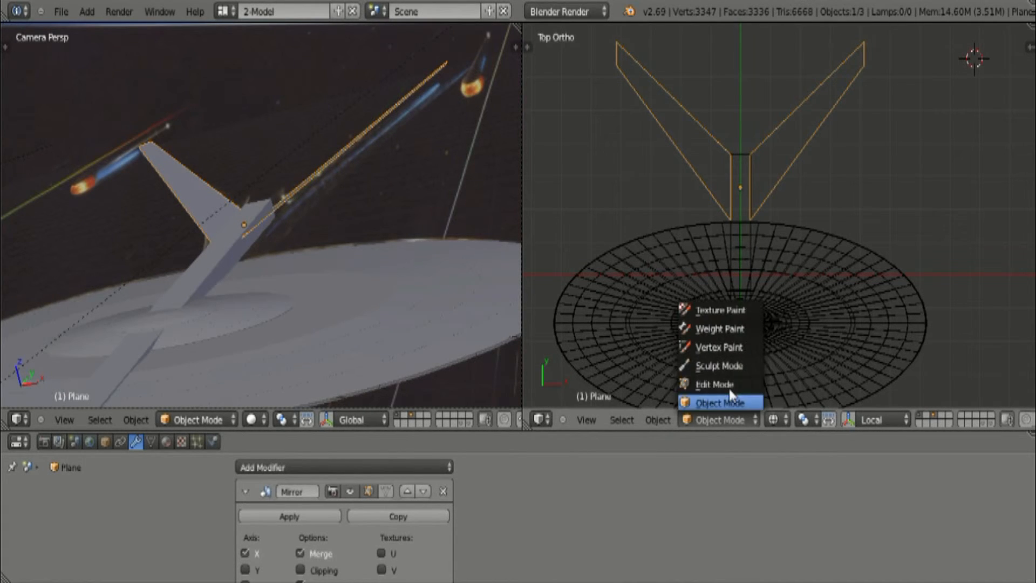
key("Tab")
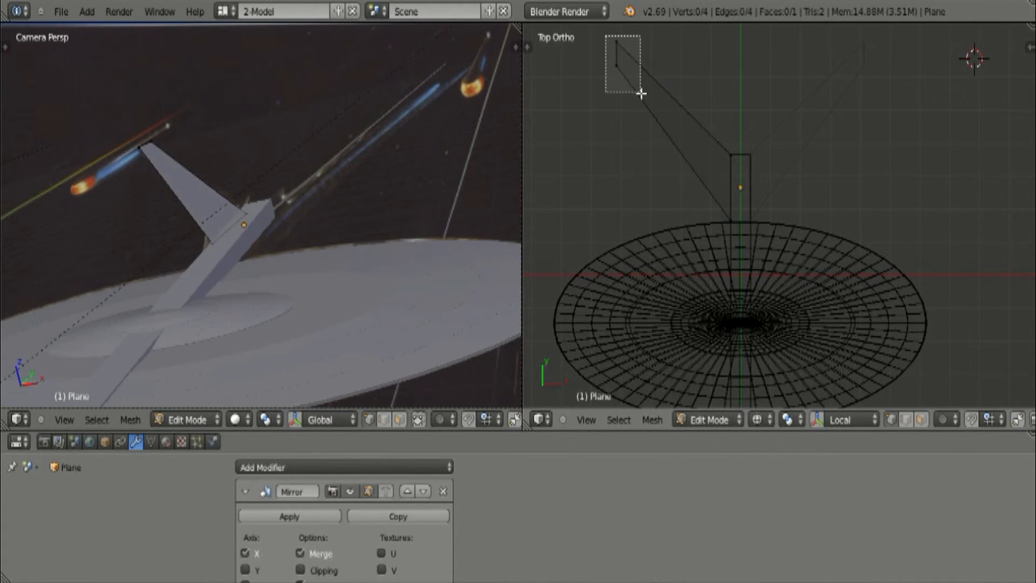
key("g")
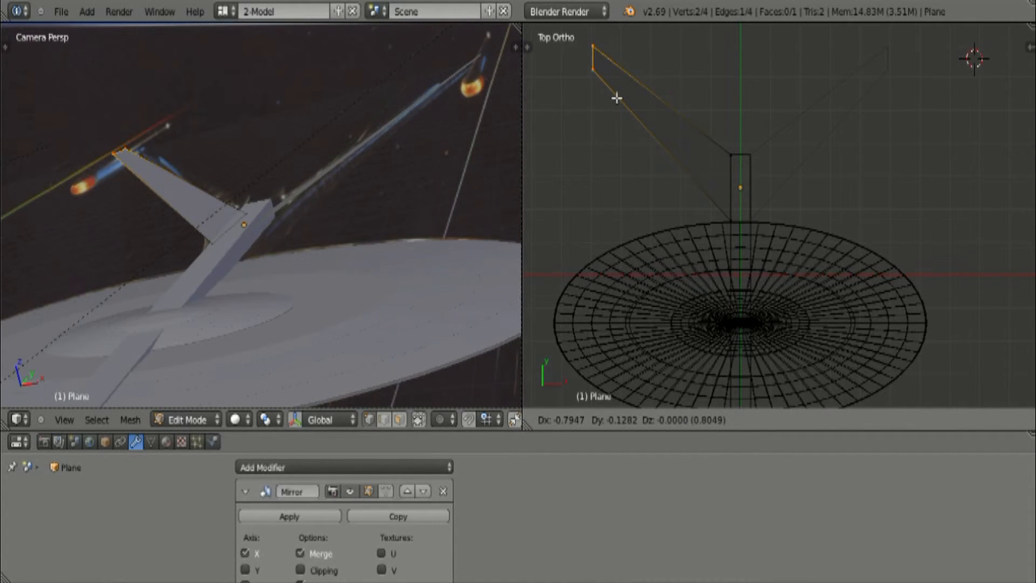
left_click(619, 98)
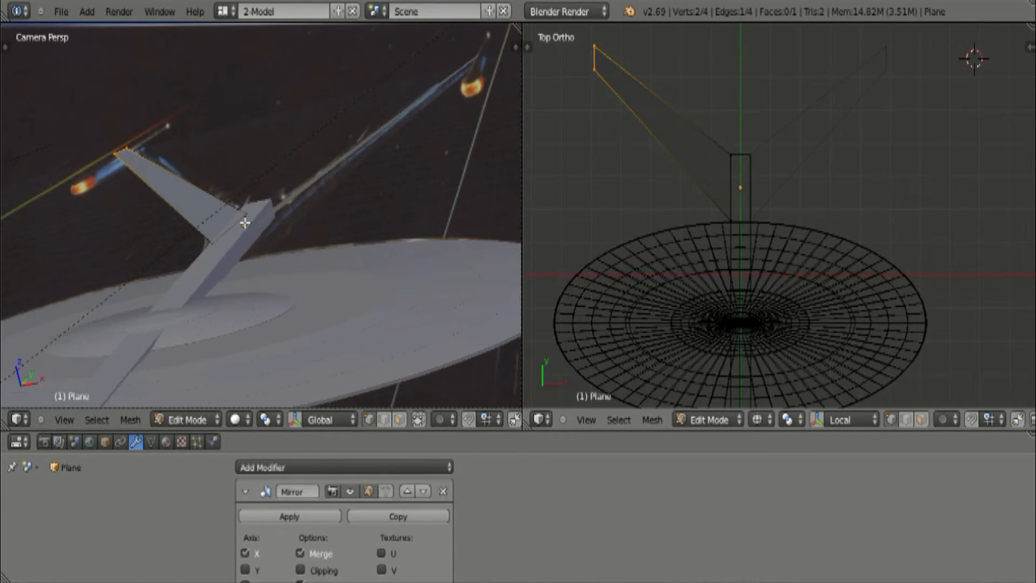
Clear the vertex selection and examine the pylon and hull profile in right view.
left_click(585, 419)
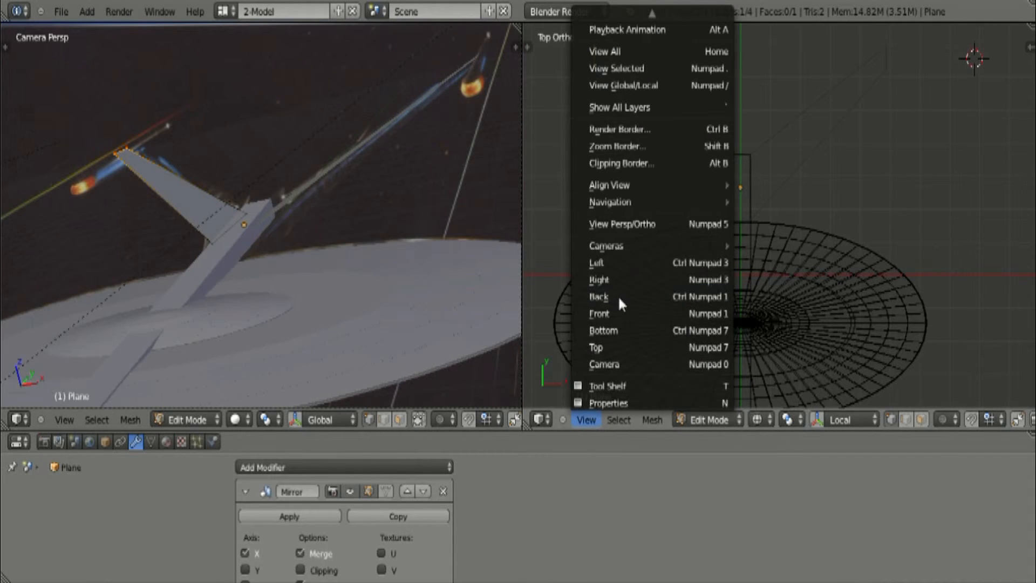
left_click(624, 279)
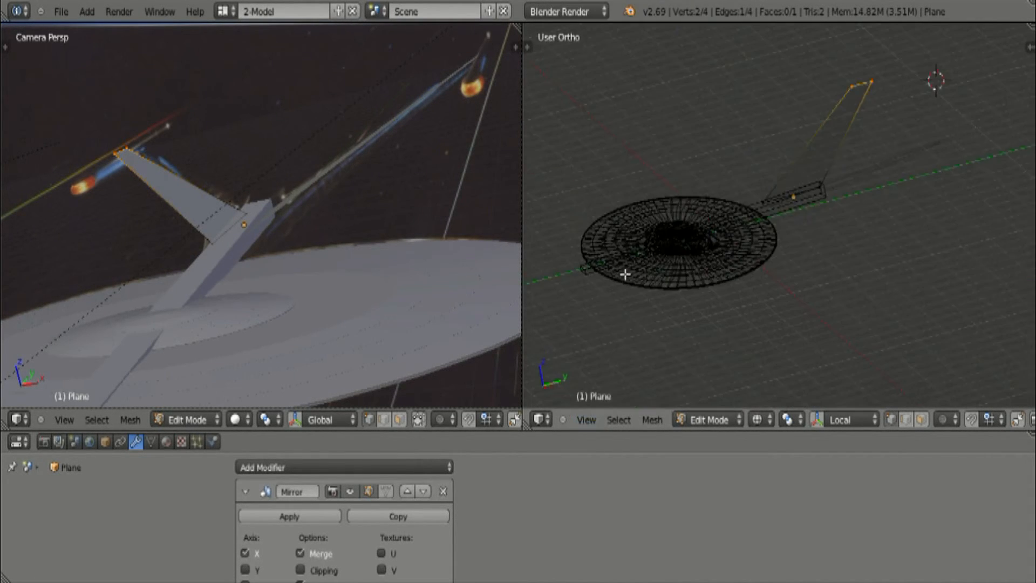
key("shift+b")
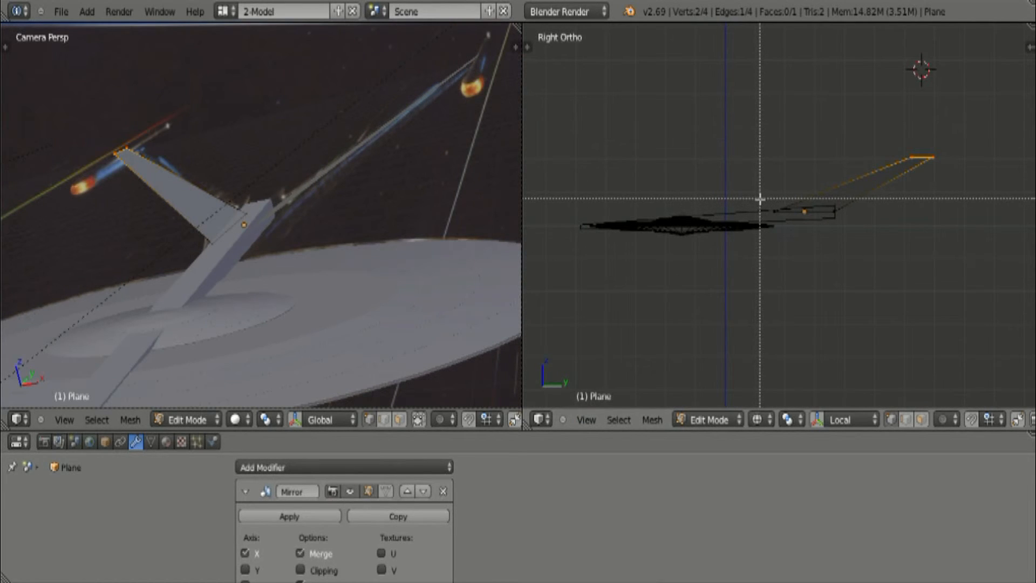
key("Escape")
key("a")
scroll(809, 218, "up", 2)
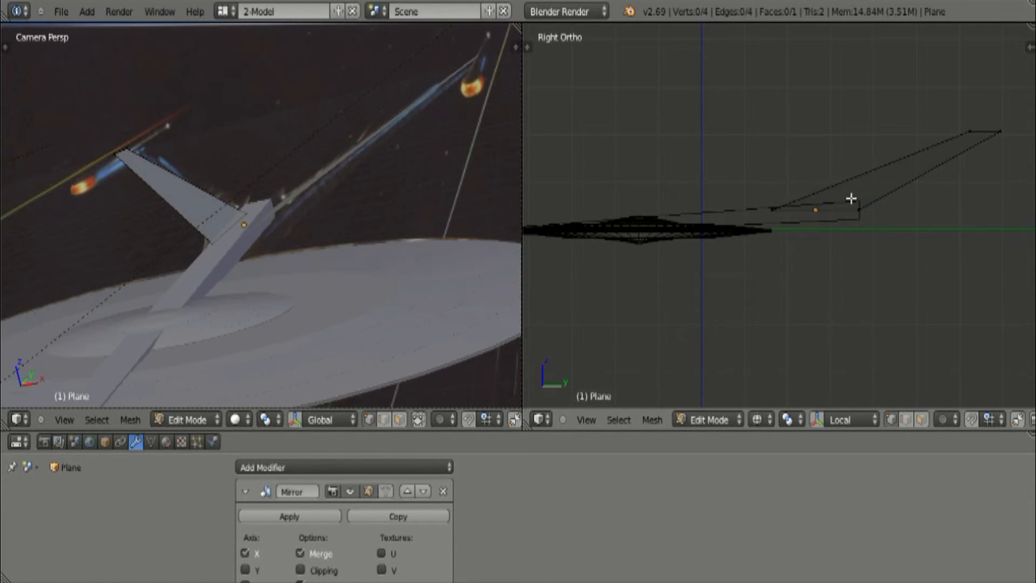
scroll(558, 232, "up", 1)
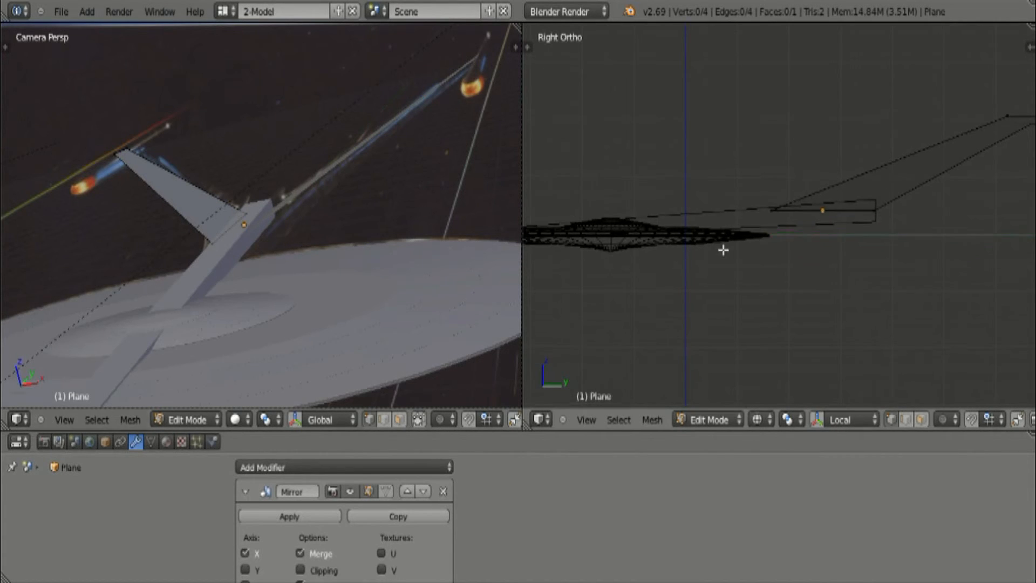
middle_click_drag(722, 241, 785, 258, "shift")
scroll(785, 258, "down", 1)
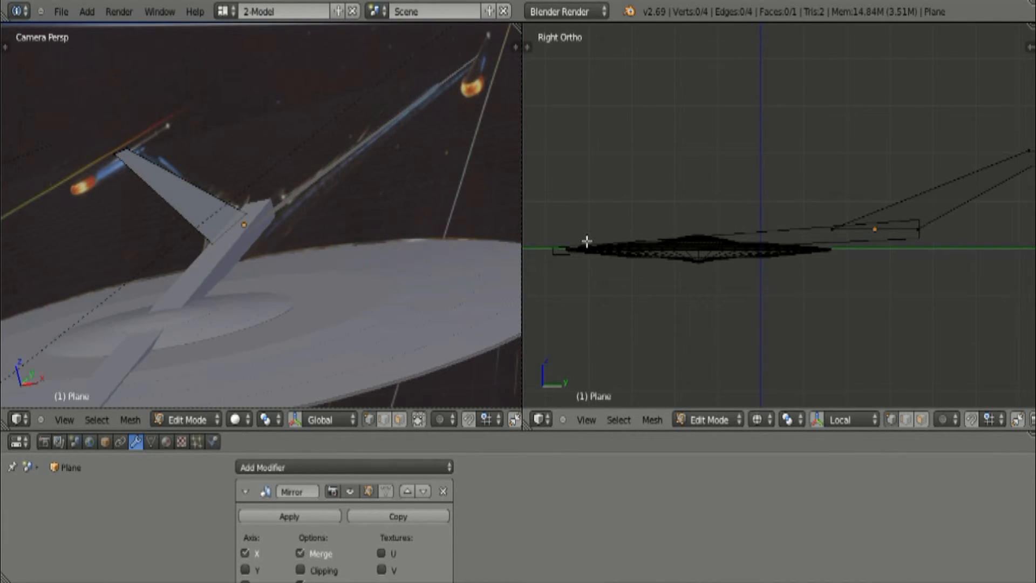
scroll(585, 246, "down", 1)
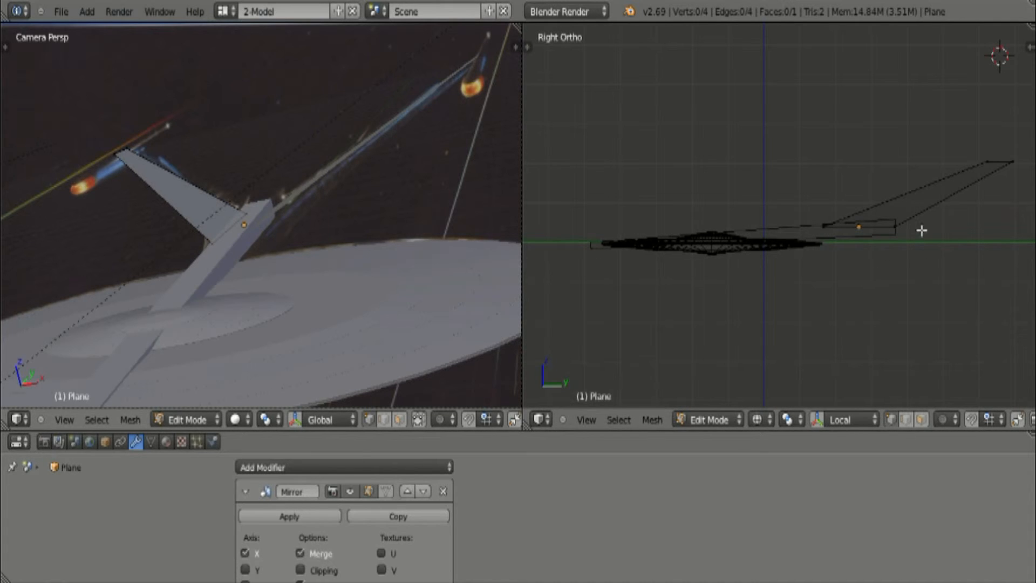
scroll(836, 273, "up", 2)
middle_click_drag(940, 260, 831, 269, "shift")
scroll(831, 269, "down", 1)
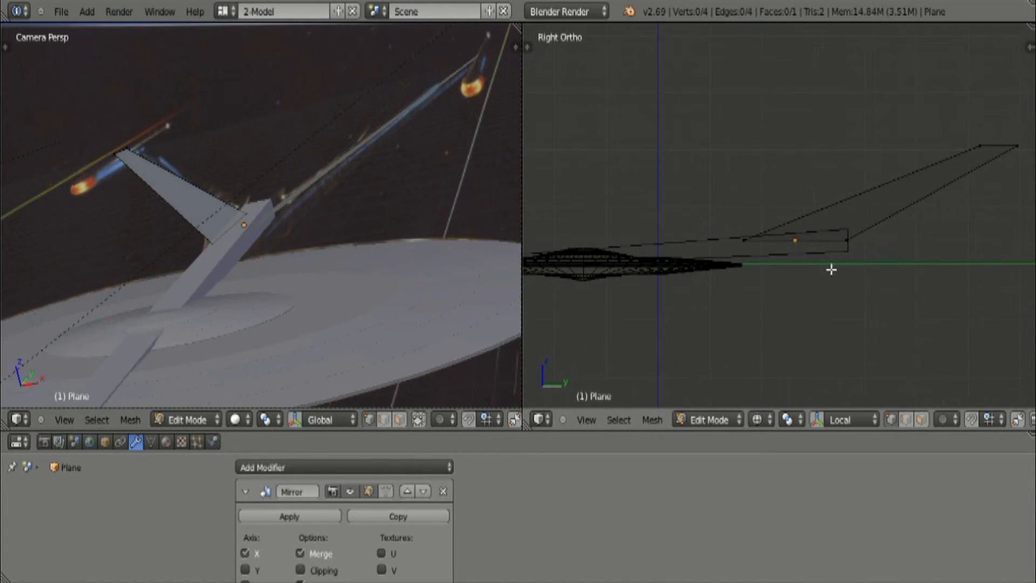
In right view, select the pylon's front root vertex and move it toward the saucer and slightly down along the hull box.
middle_click_drag(728, 244, 720, 244, "shift")
key("b")
left_click_drag(720, 225, 752, 253)
key("g")
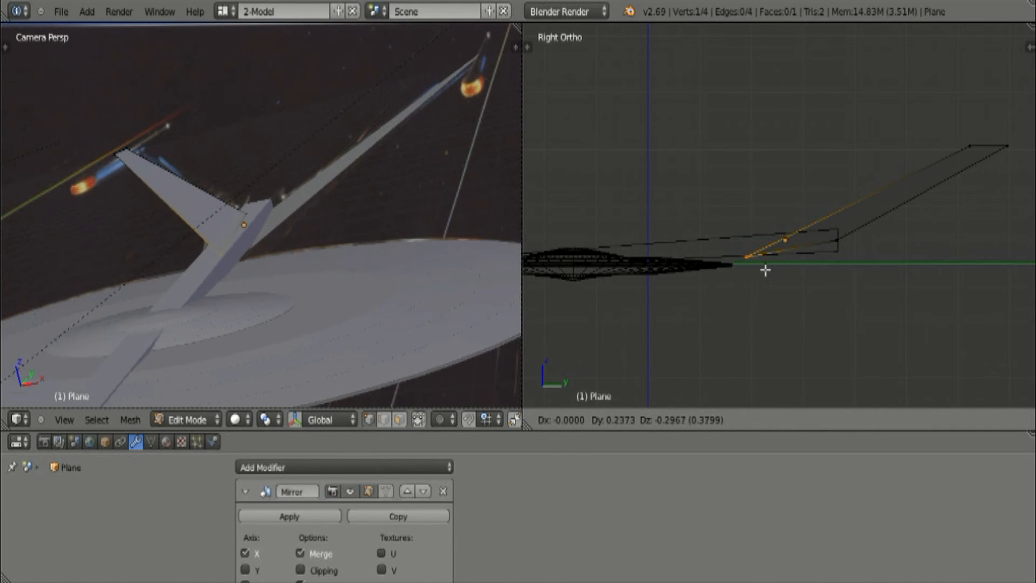
left_click(722, 261)
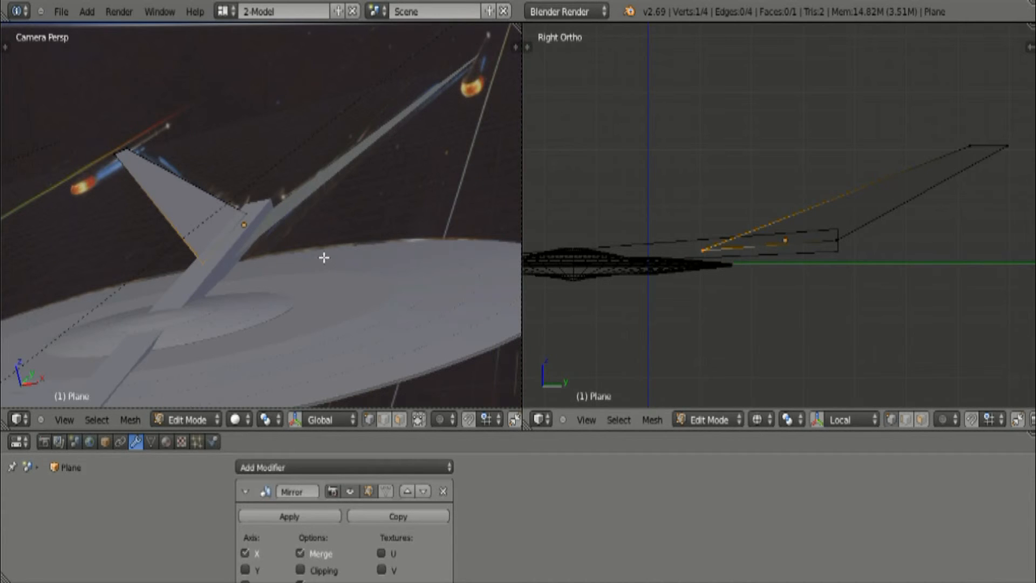
key("g")
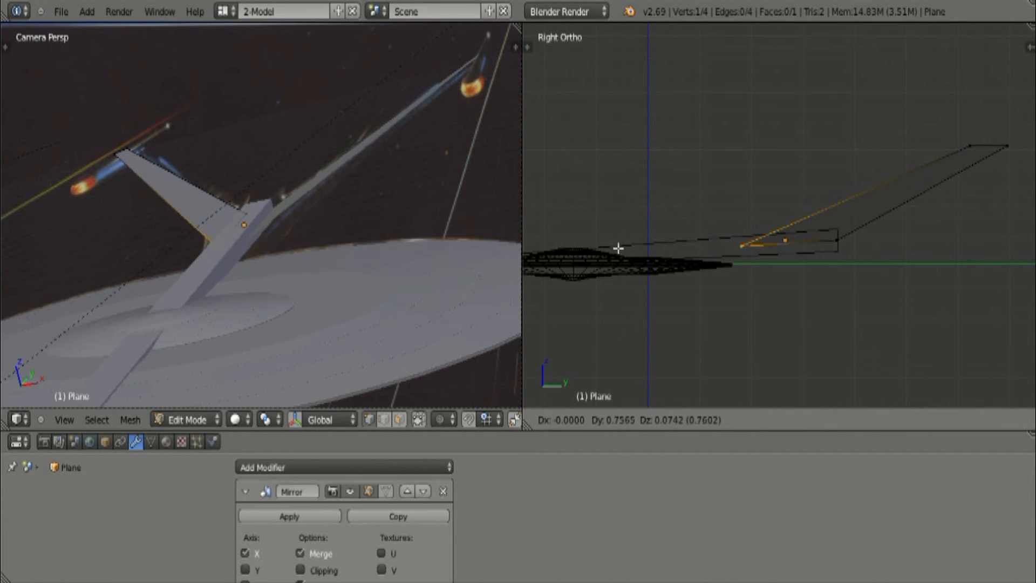
left_click(588, 253)
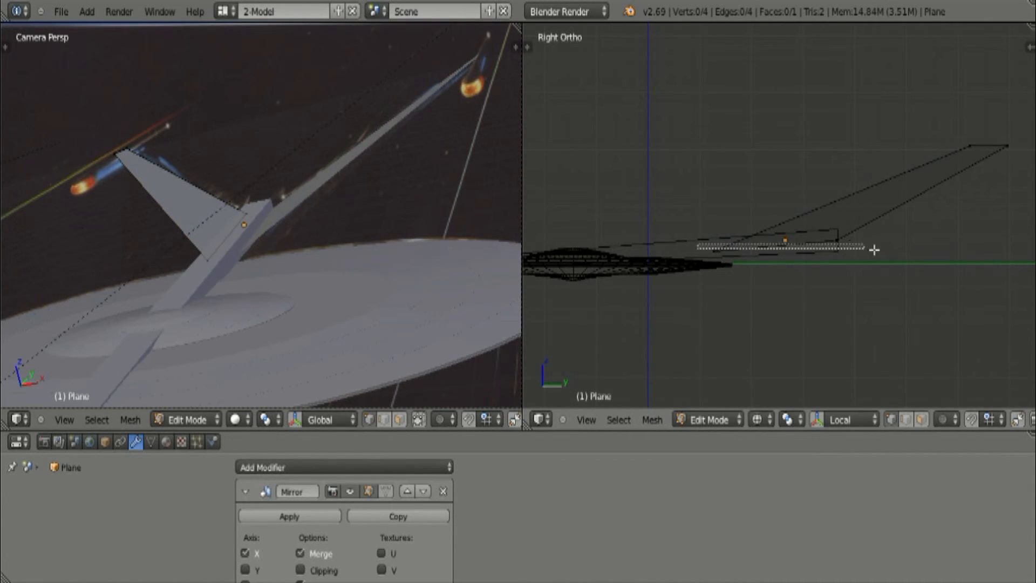
key("b")
left_click_drag(689, 230, 868, 256)
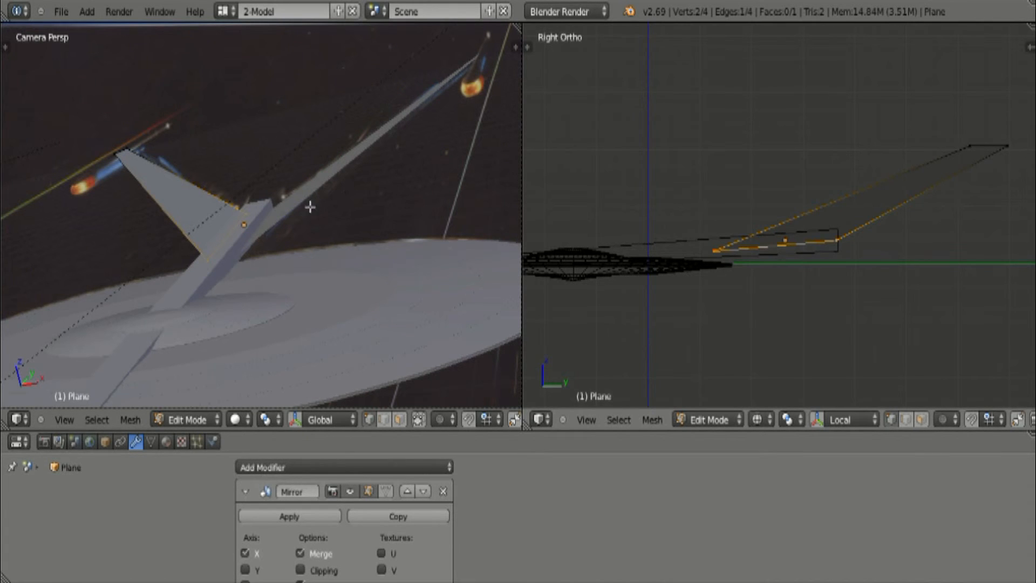
key("g")
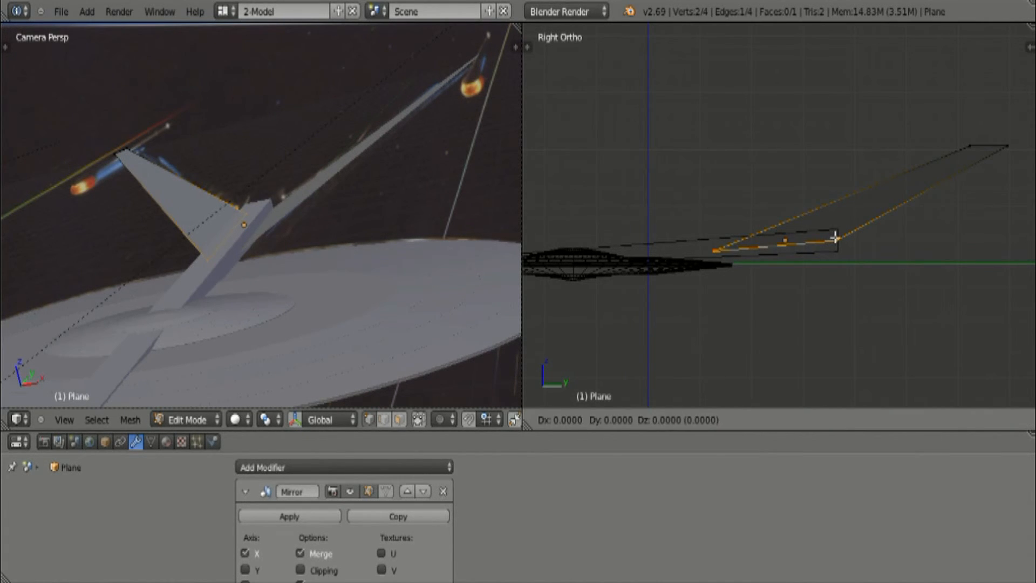
key("Escape")
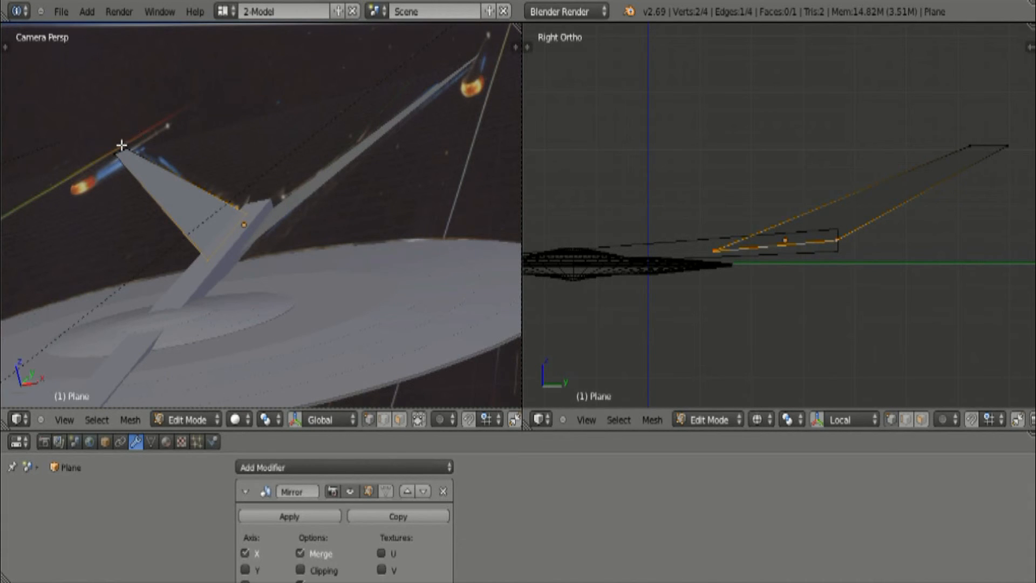
In top view, select the pylon's two tip vertices and move them about 1.24 units inward and 0.43 units toward the saucer.
left_click(588, 421)
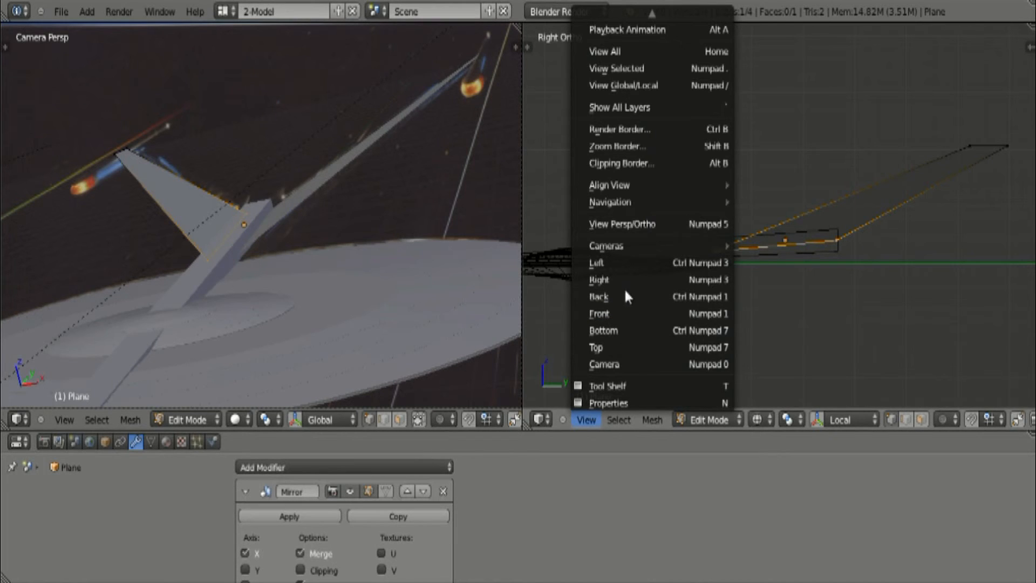
left_click(625, 346)
middle_click_drag(703, 275, 745, 308, "shift")
scroll(744, 307, "down", 2)
key("a")
key("b")
left_click_drag(594, 91, 637, 154)
key("g")
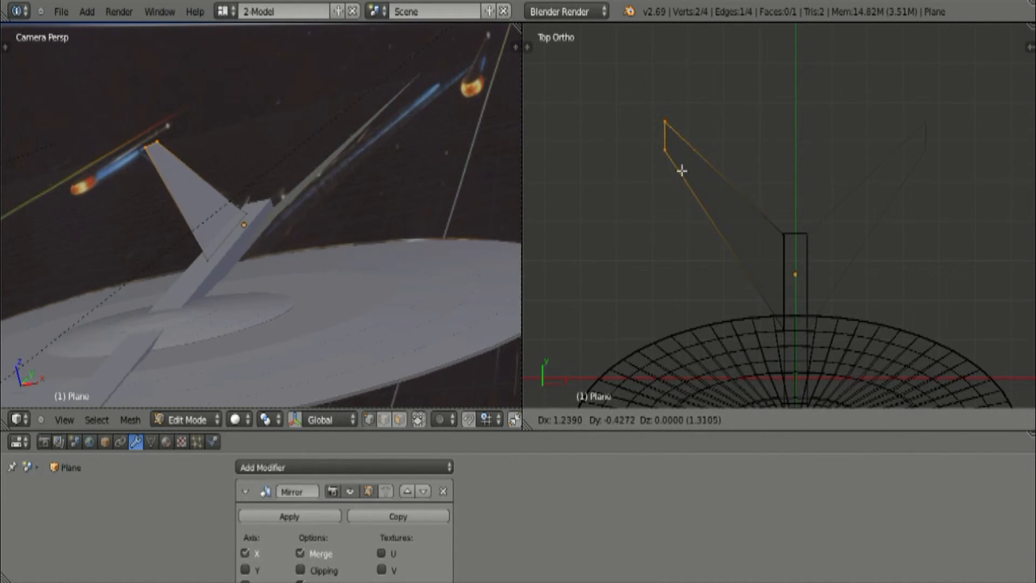
left_click(682, 171)
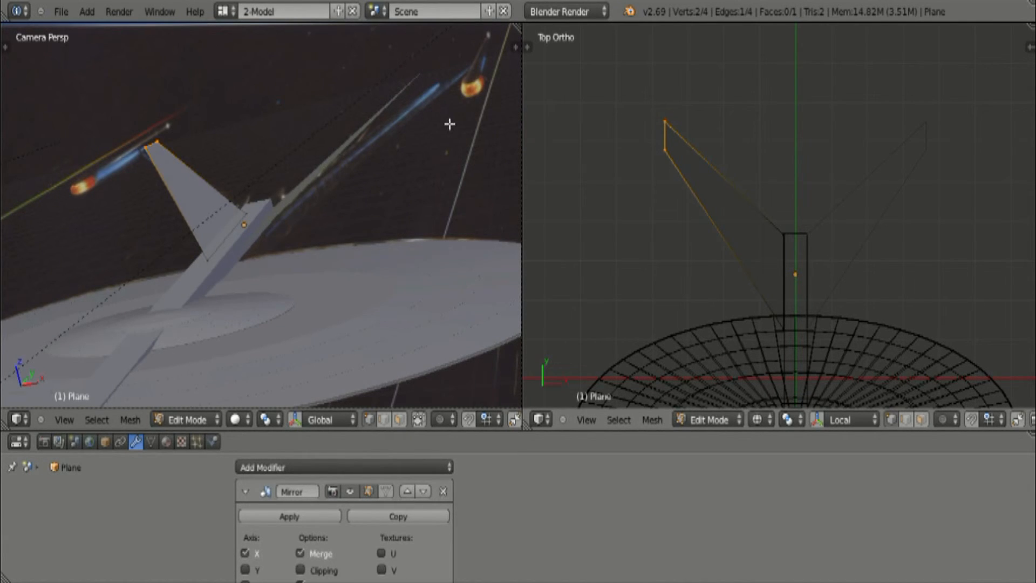
Move the two pylon tip vertices farther outward and away from the saucer to line the mirrored pylons up with the reference image.
key("g")
key("Escape")
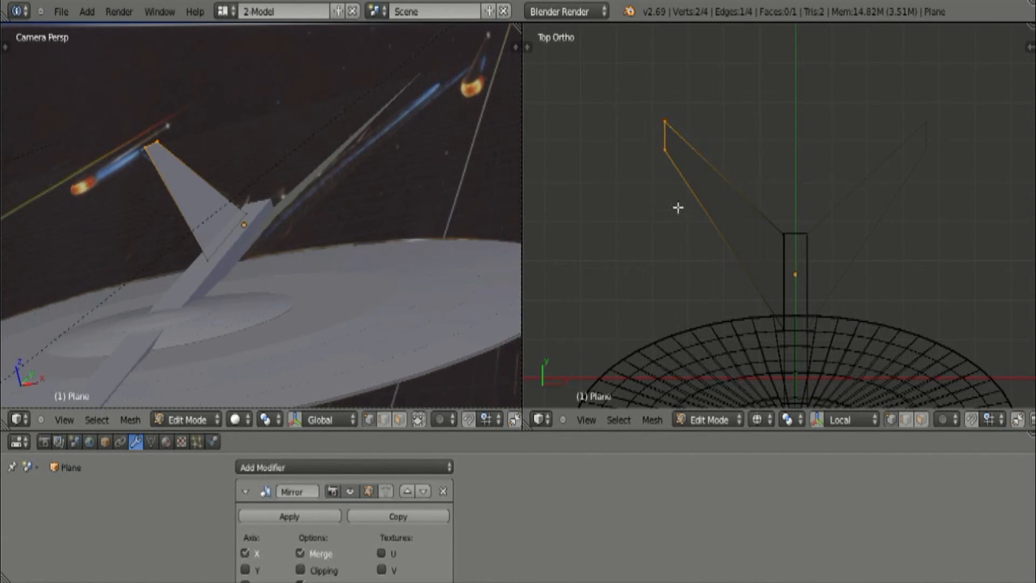
key("g")
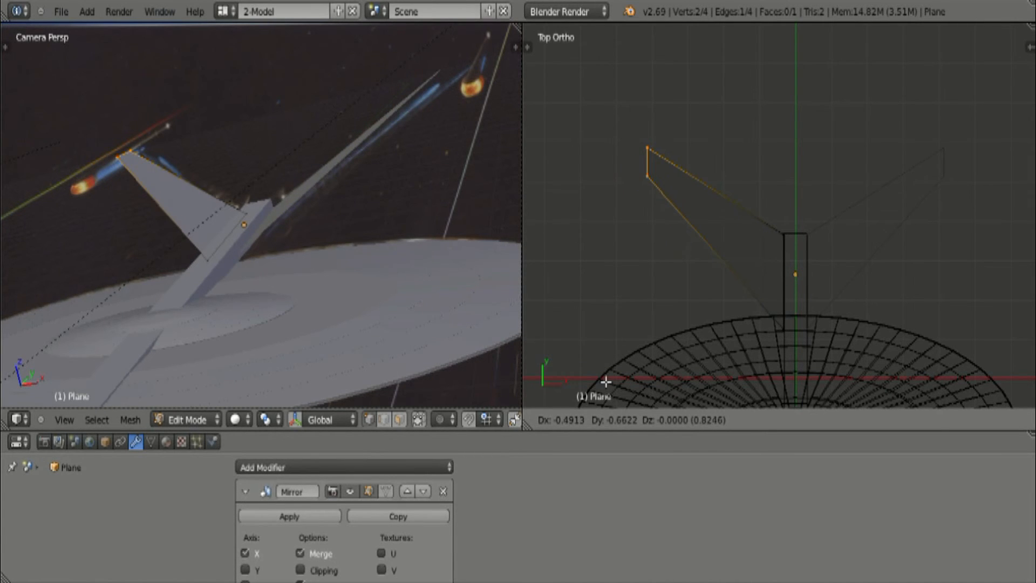
left_click(641, 225)
Inspect the mirrored pylons from the front and at an angle, and check them in a test render.
key("KP_1")
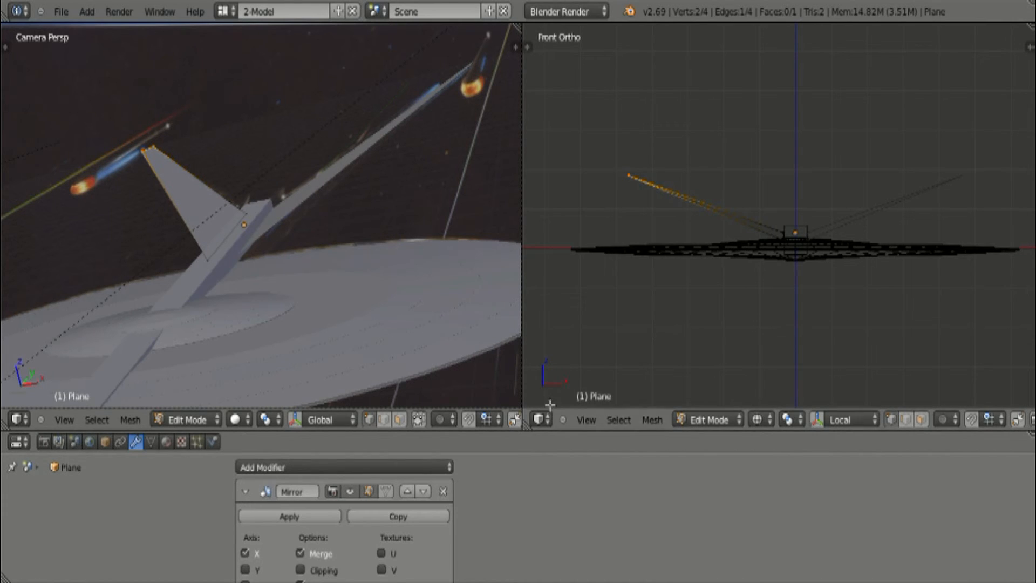
left_click(591, 420)
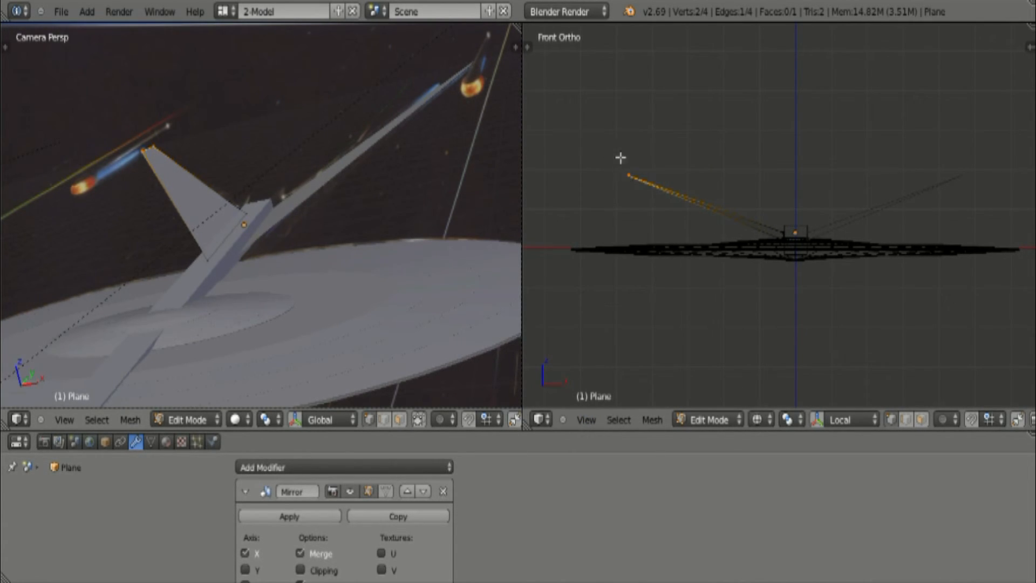
middle_click_drag(843, 303, 786, 359)
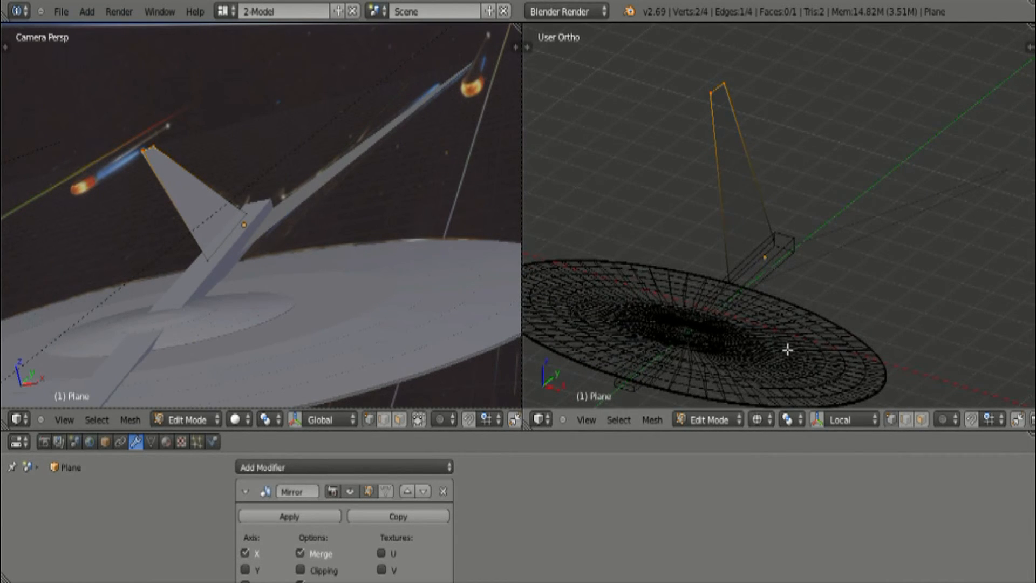
key("F12")
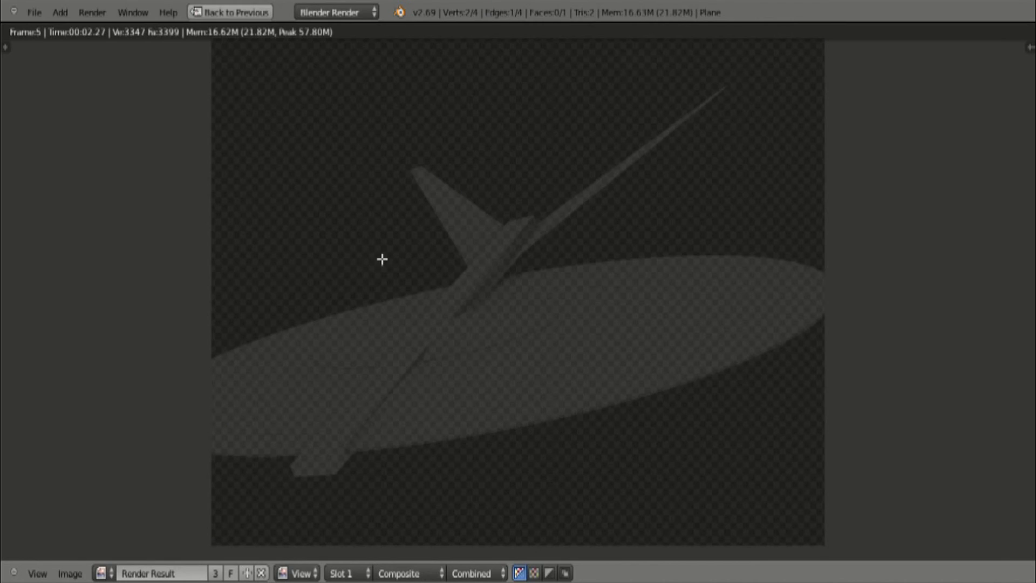
key("Escape")
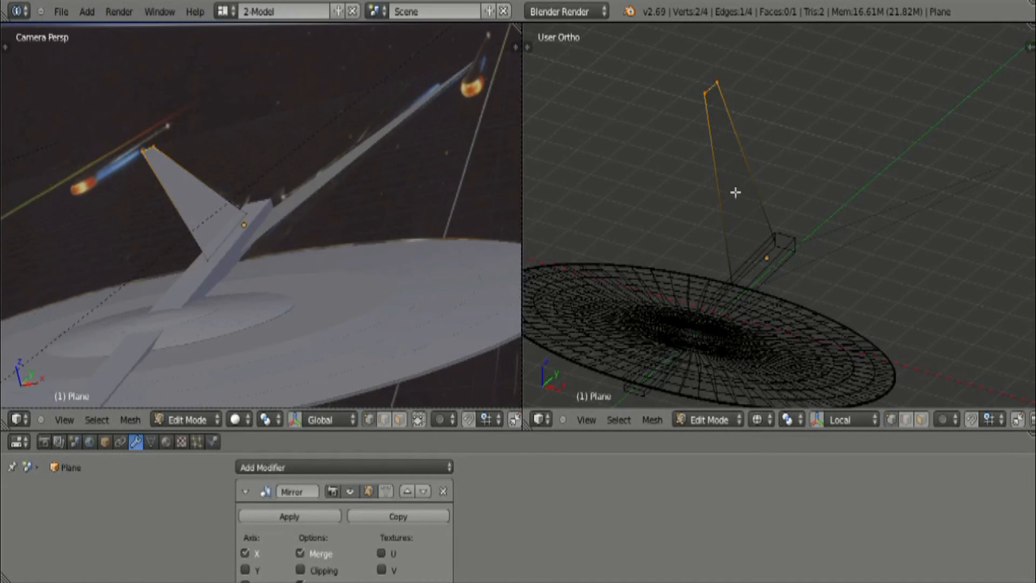
Examine the pylon slope against the hull in right view, and compare the model with the reference image in the camera view.
middle_click_drag(889, 299, 598, 419)
left_click(587, 419)
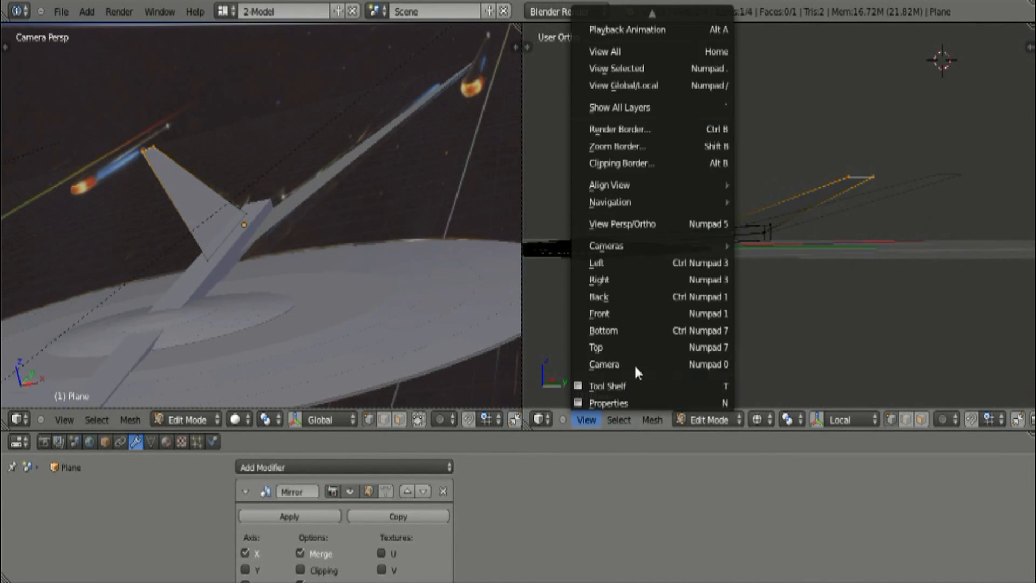
left_click(635, 284)
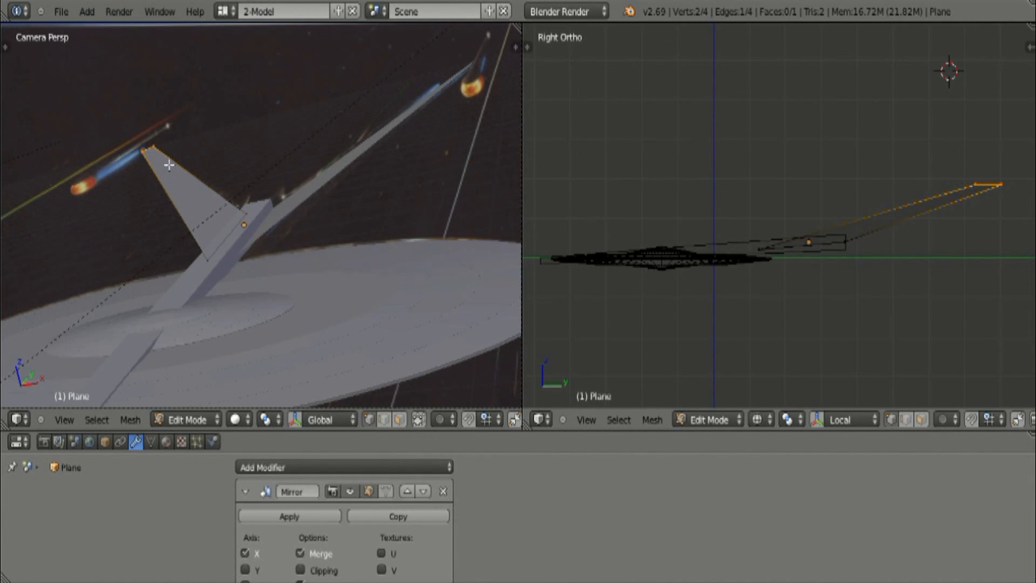
middle_click_drag(892, 245, 916, 224, "shift")
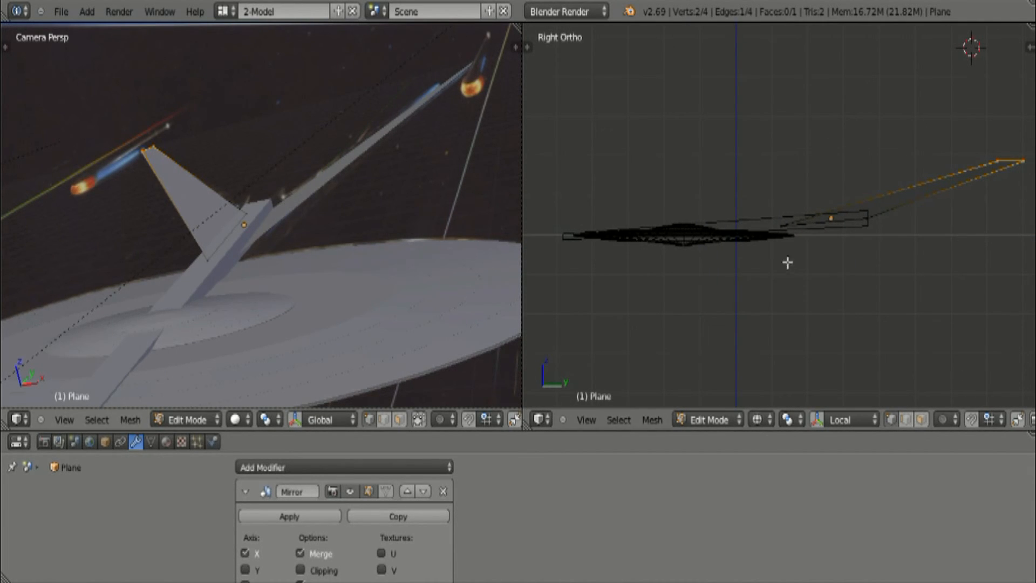
middle_click_drag(860, 248, 849, 245, "shift")
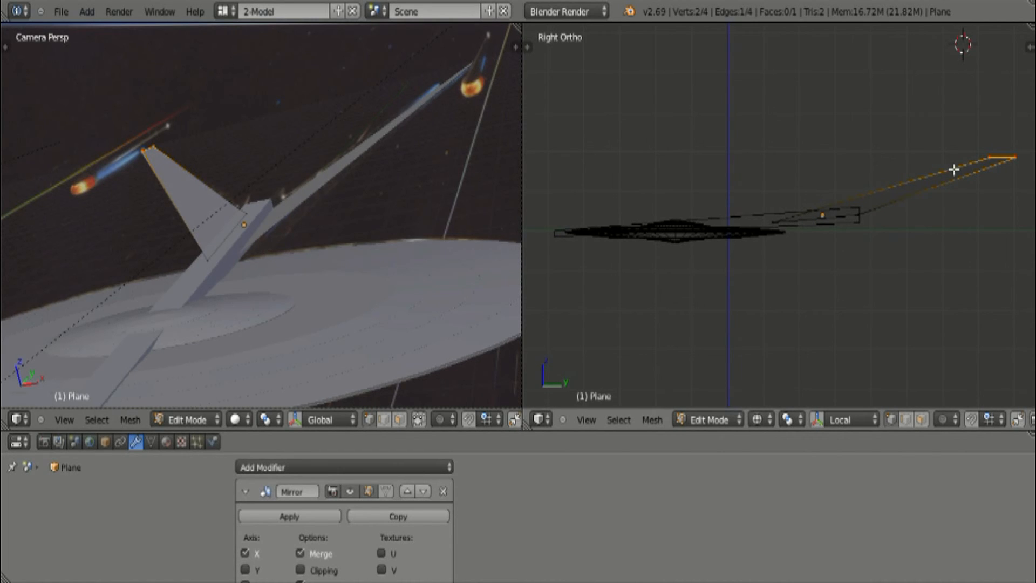
middle_click_drag(972, 191, 923, 195, "shift")
middle_click_drag(799, 267, 823, 263, "shift")
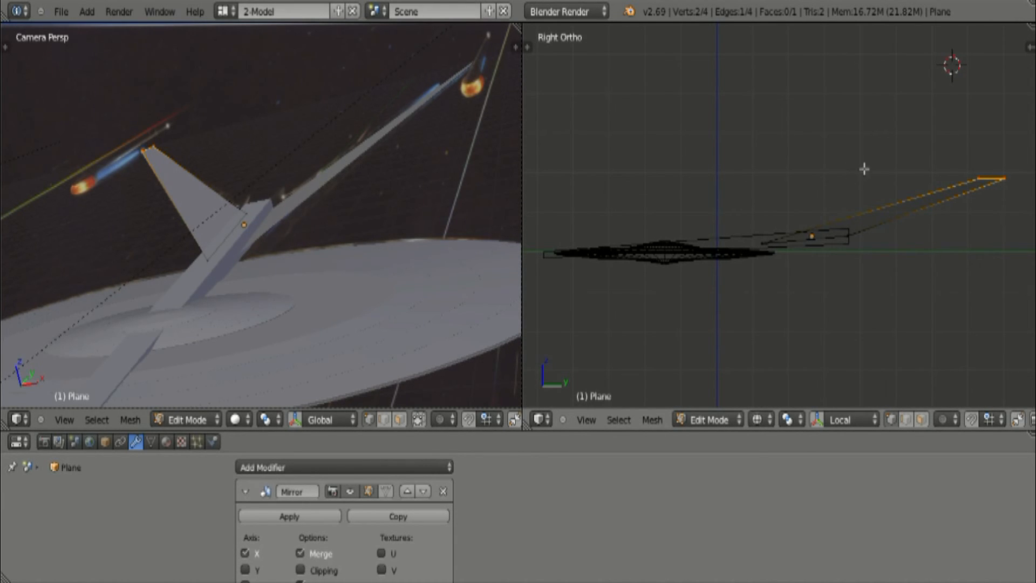
middle_click_drag(856, 182, 861, 179, "shift")
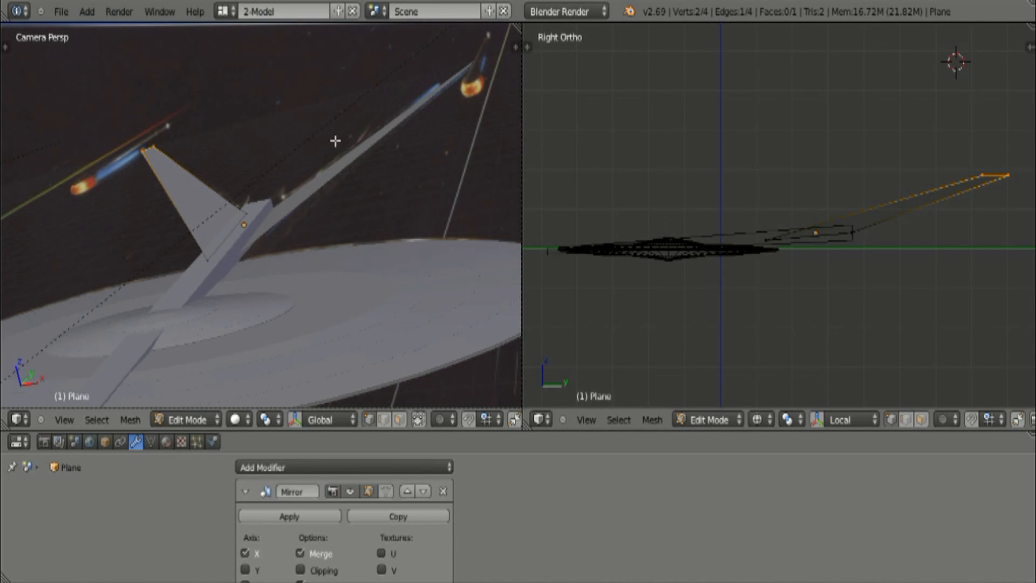
left_click(850, 182)
middle_click_drag(893, 235, 800, 234, "shift")
middle_click_drag(962, 160, 955, 160, "shift")
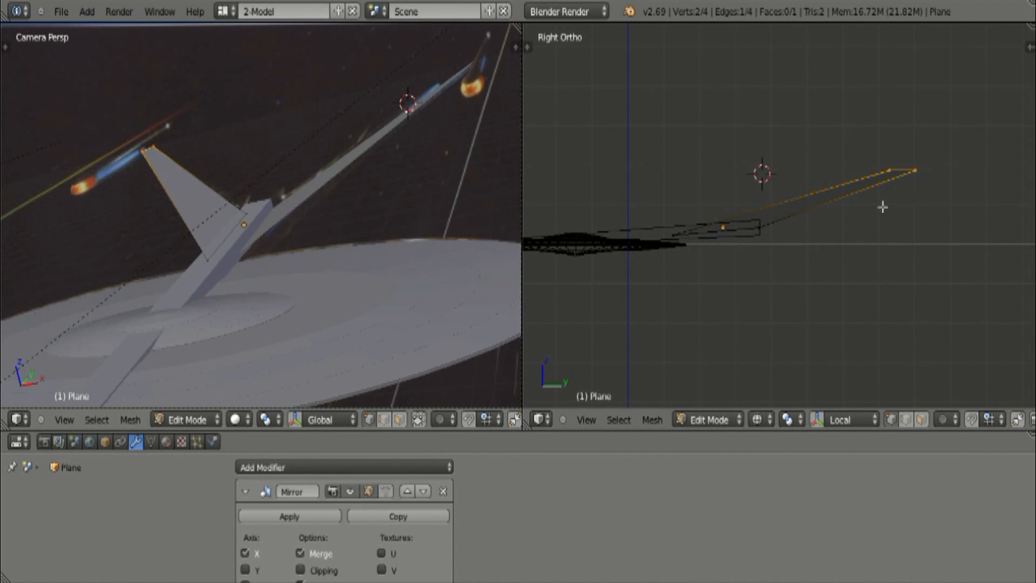
middle_click_drag(777, 242, 852, 241, "shift")
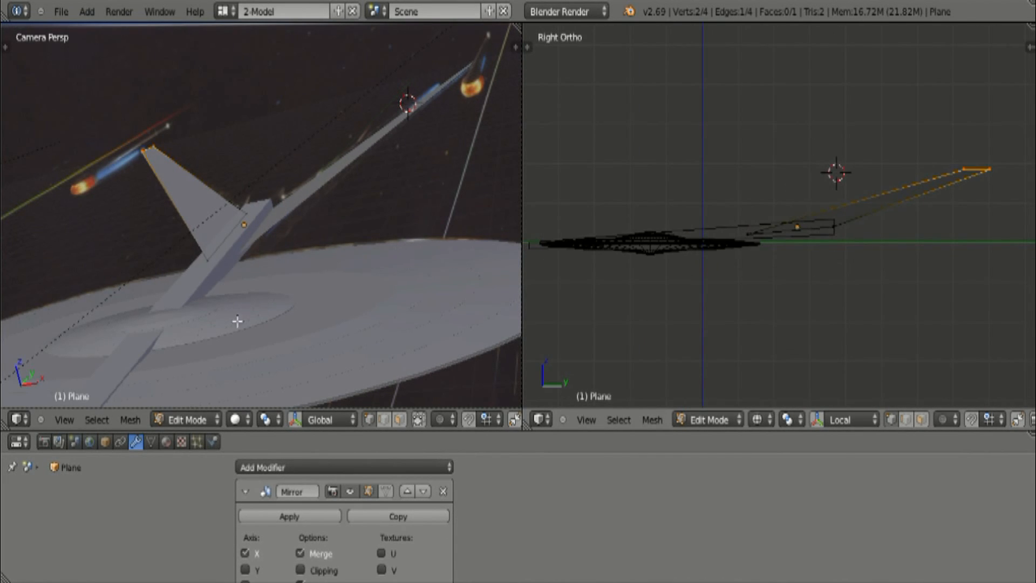
middle_click_drag(233, 300, 290, 195, "shift")
middle_click_drag(235, 229, 241, 279, "shift")
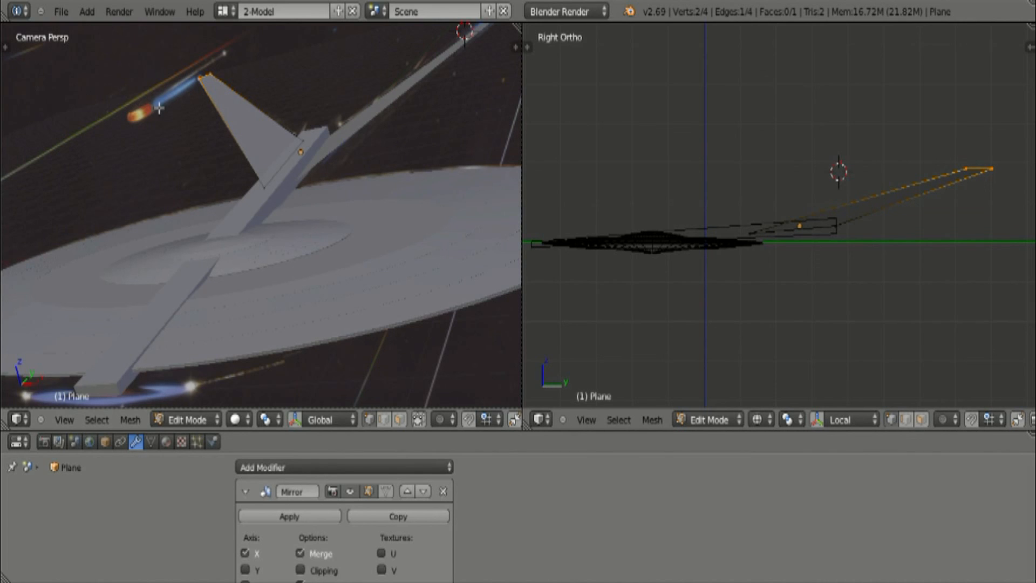
middle_click_drag(131, 127, 126, 127, "shift")
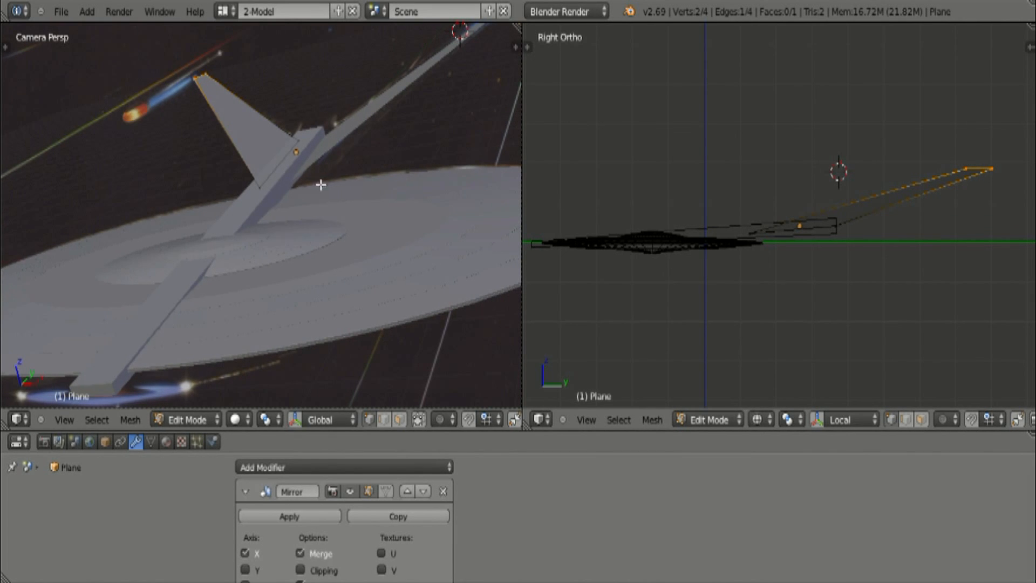
Examine in the camera view how the saucer, the hull's front end and the mirrored pylon tips line up with the reference image.
middle_click_drag(279, 203, 160, 224, "shift")
middle_click_drag(261, 157, 249, 213, "shift")
middle_click_drag(240, 254, 349, 112, "shift")
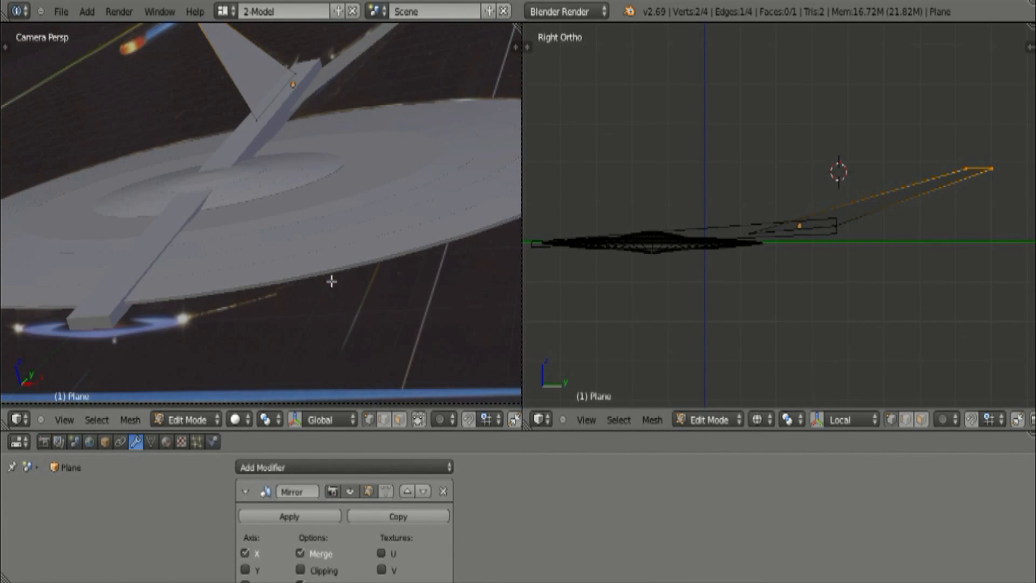
middle_click_drag(74, 332, 199, 282, "shift")
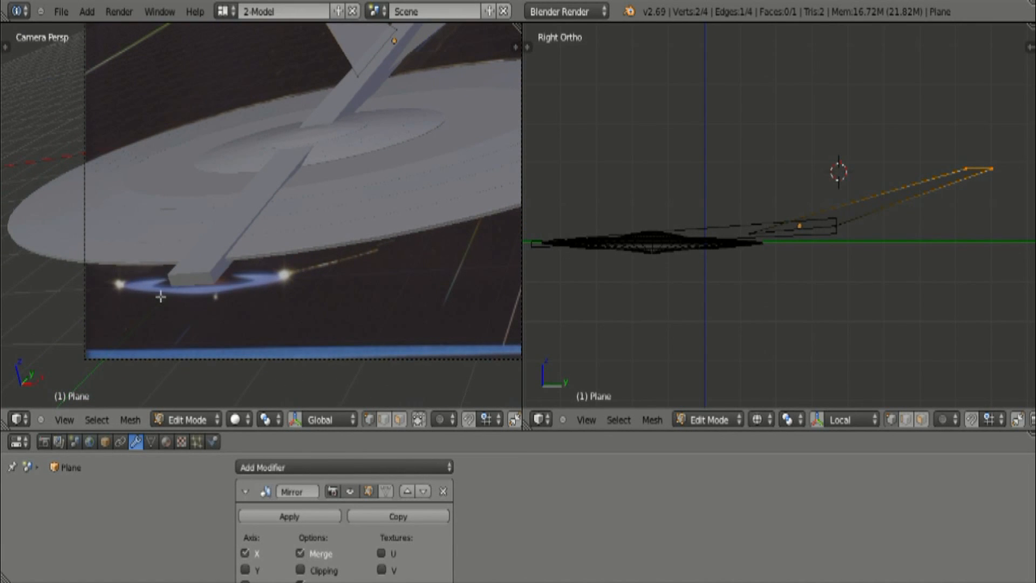
middle_click_drag(431, 235, 323, 274, "shift")
middle_click_drag(387, 192, 344, 272, "shift")
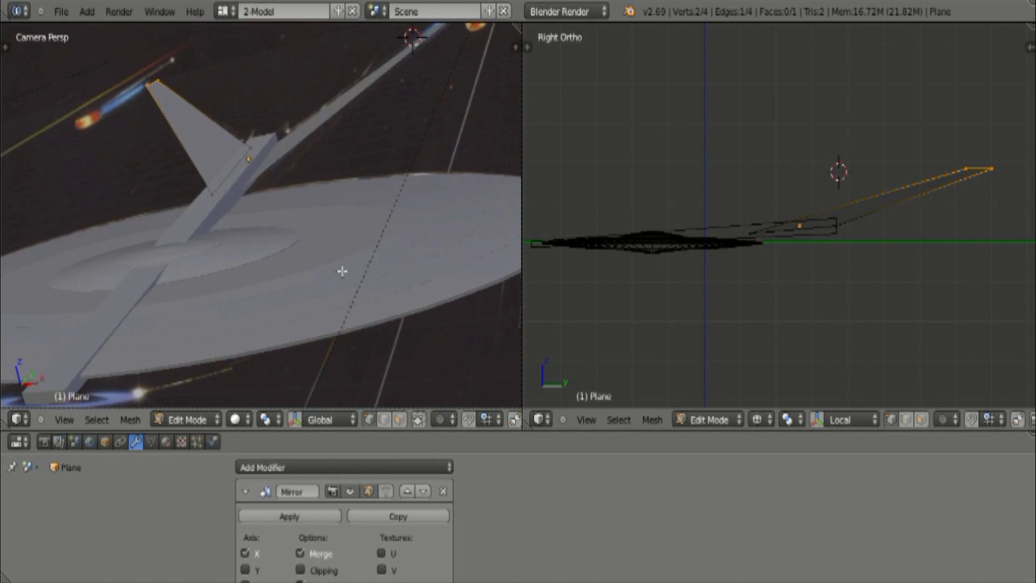
scroll(321, 244, "down", 1)
middle_click_drag(330, 188, 284, 247, "shift")
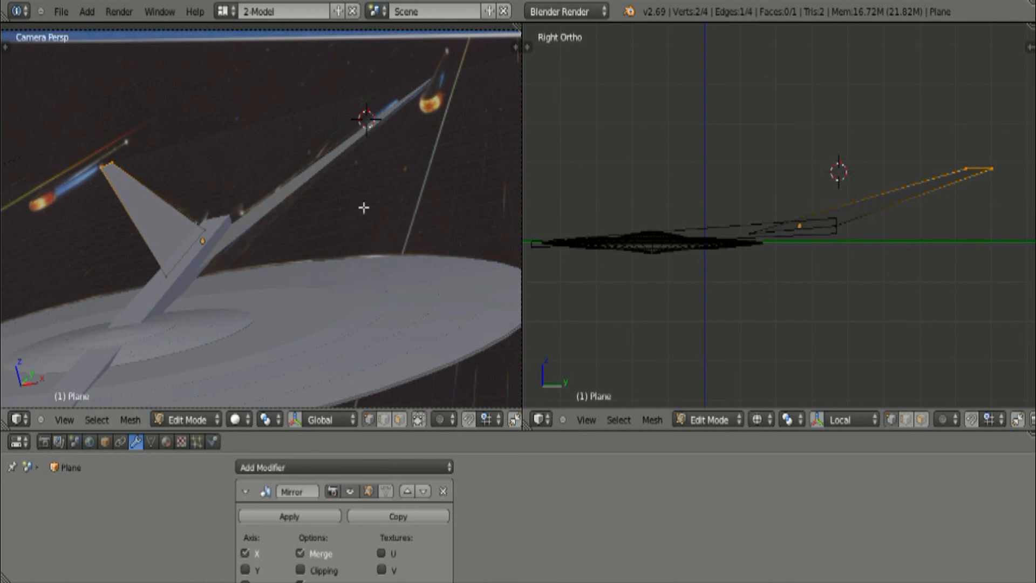
middle_click_drag(365, 151, 361, 168, "shift")
middle_click_drag(321, 226, 339, 185, "shift")
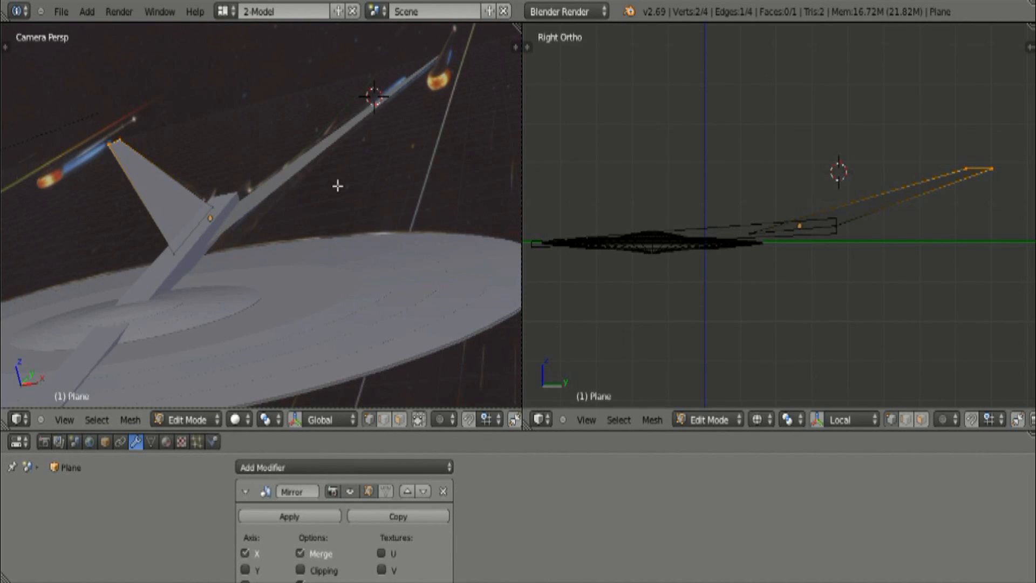
middle_click_drag(417, 151, 420, 151, "shift")
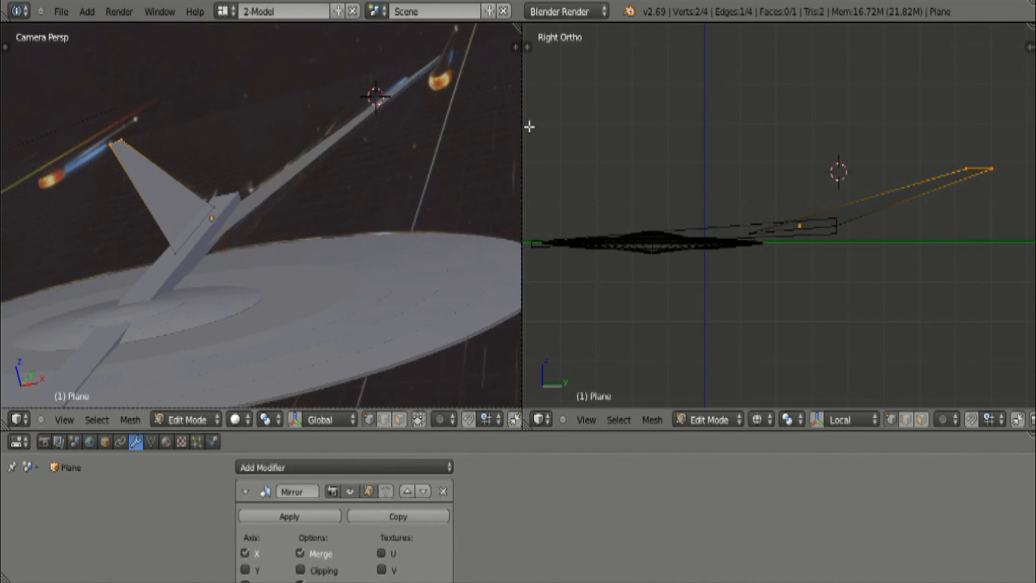